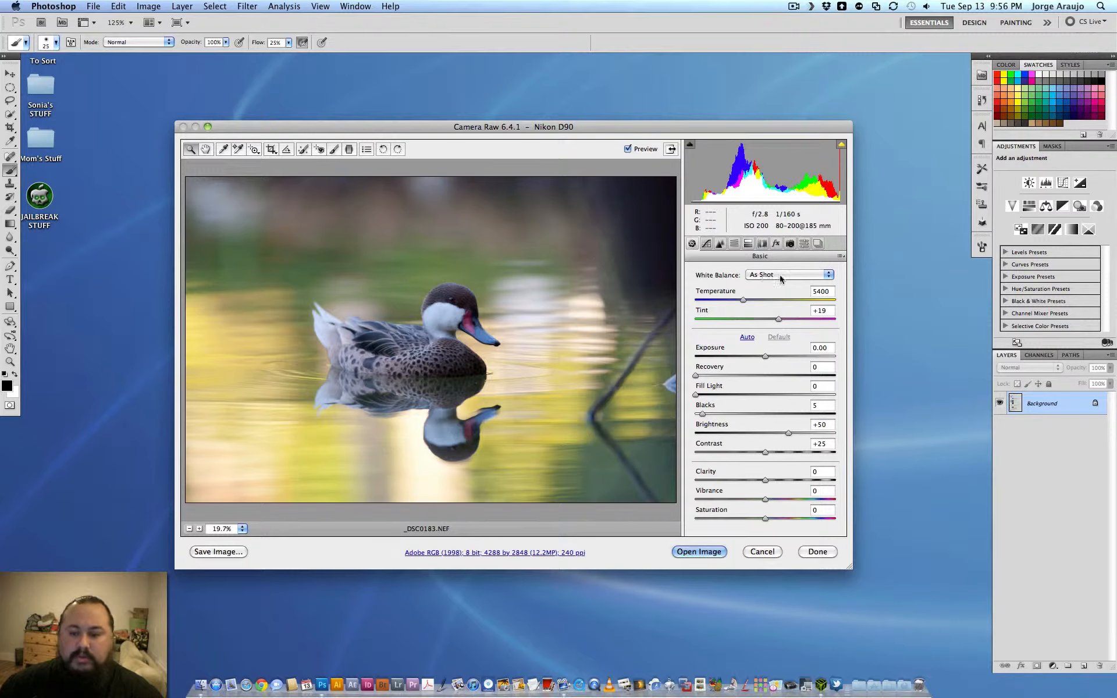
- Try the Daylight white balance on the duck photo, and settle on the Cloudy preset
click(781, 279)
click(777, 296)
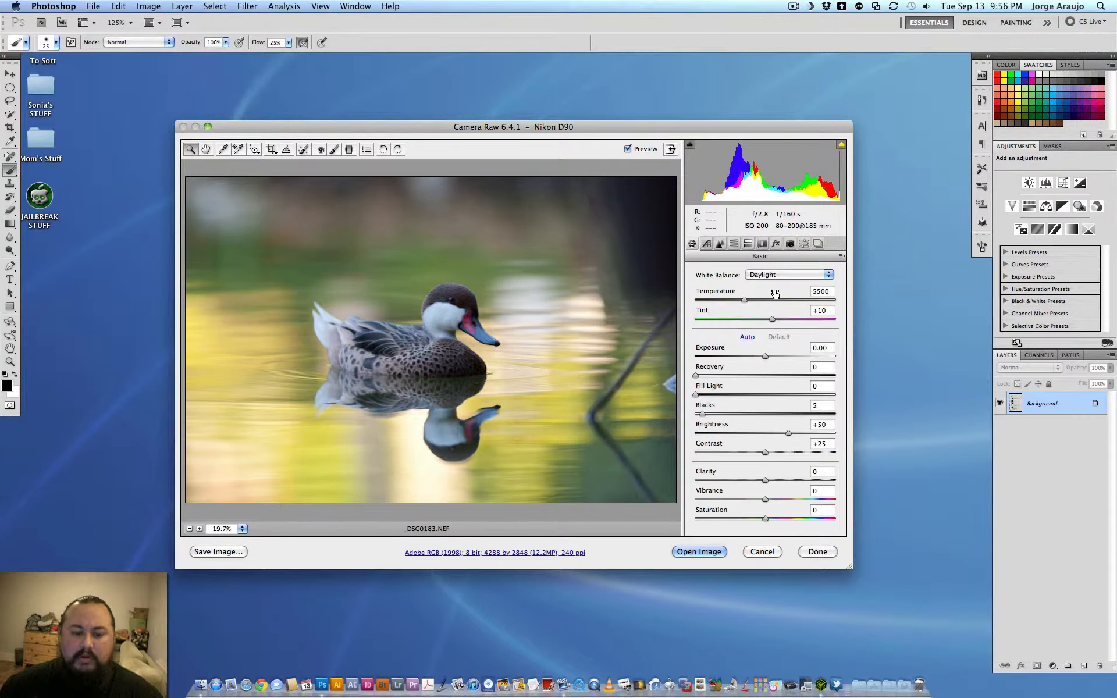
click(771, 278)
click(771, 285)
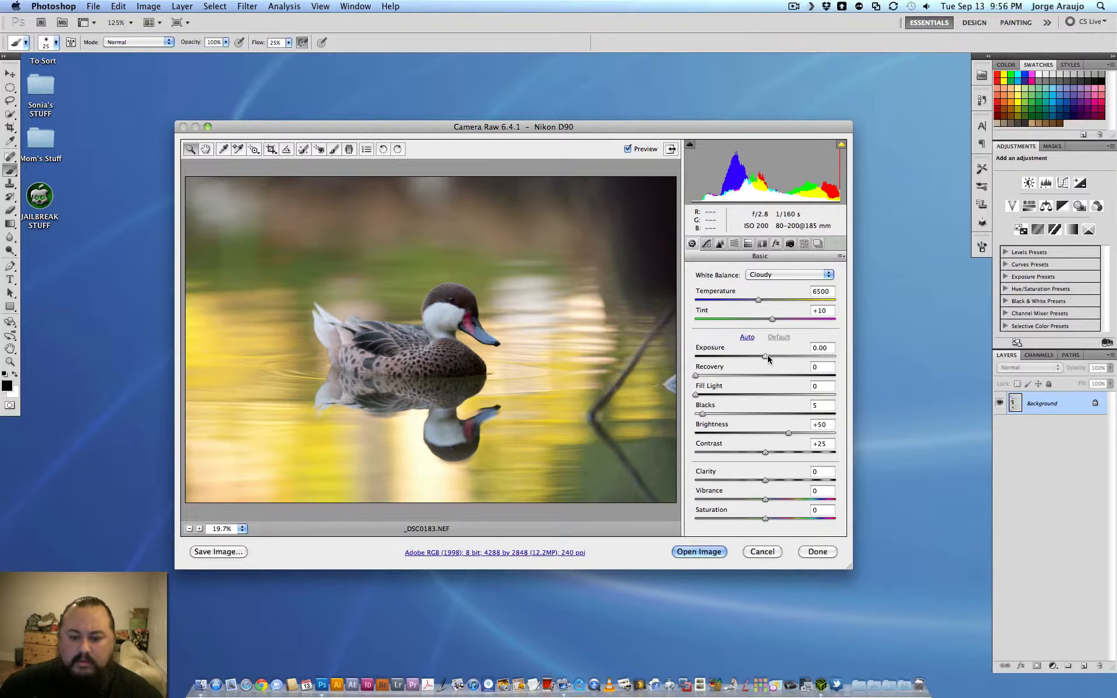
- Set the exposure to +0.25, blacks to 7, contrast to +29 and clarity to +8
drag(768, 356, 772, 358)
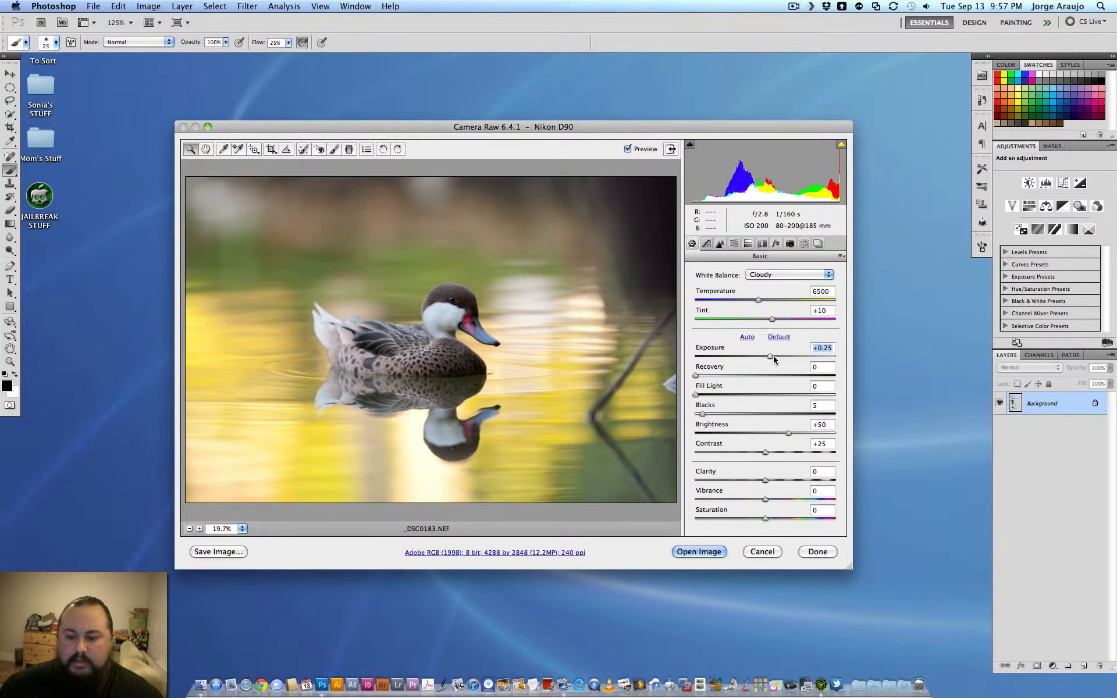
click(697, 376)
mouse_move(697, 395)
mouse_down()
mouse_move(719, 394)
mouse_move(675, 383)
mouse_move(706, 414)
mouse_up()
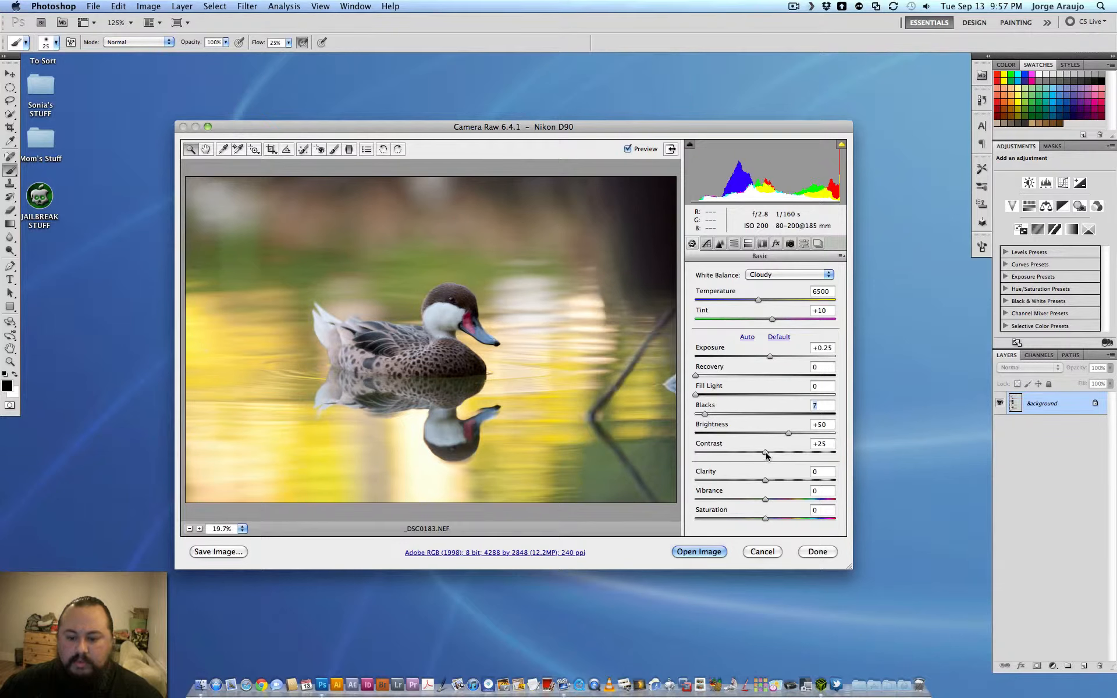
drag(767, 456, 769, 482)
- Examine the duck's head and eye up close at 100%, and return to a view of the whole photo
click(454, 296)
click(425, 339)
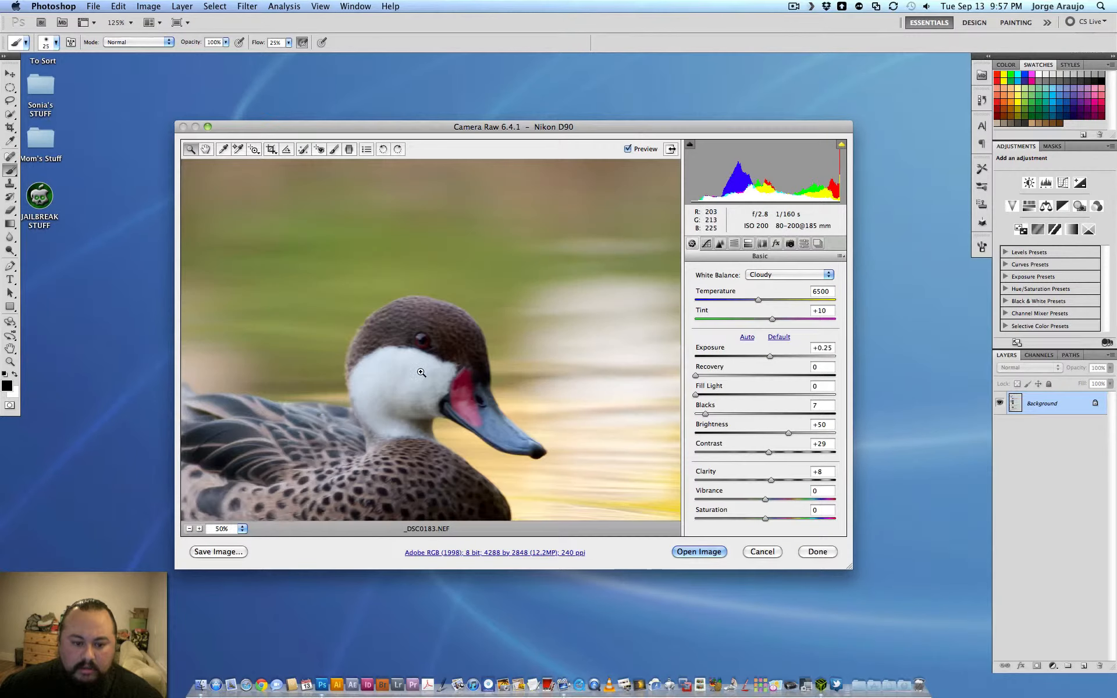
click(438, 372)
click(439, 314)
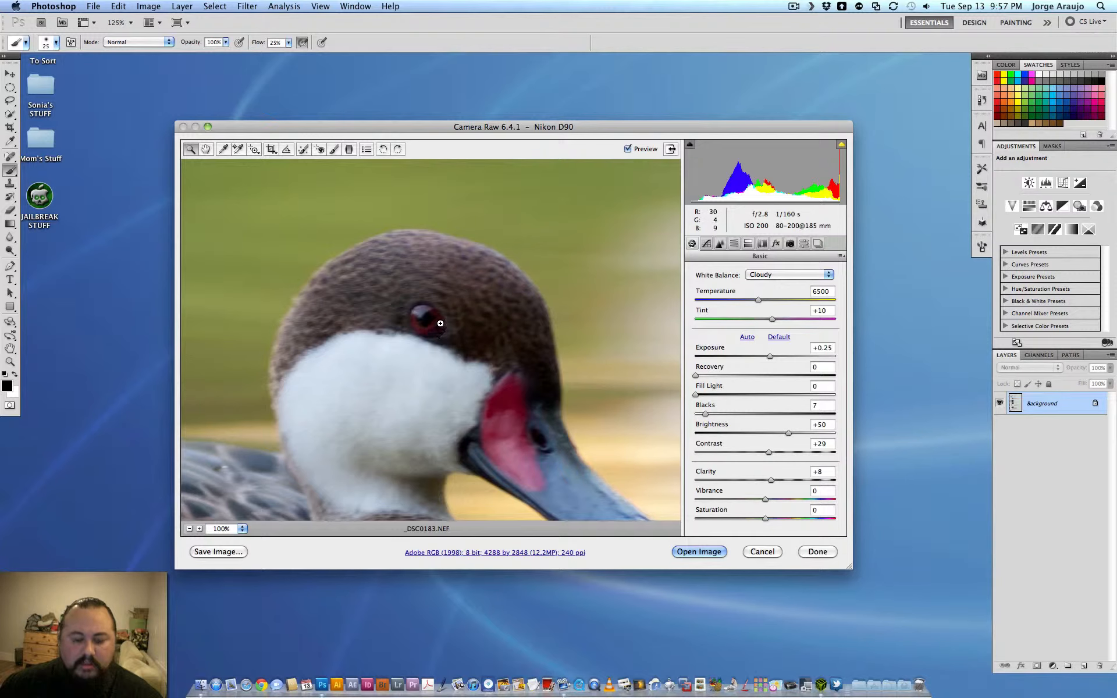
alt+click(437, 335)
alt+click(431, 349)
alt+click(428, 381)
alt+click(423, 402)
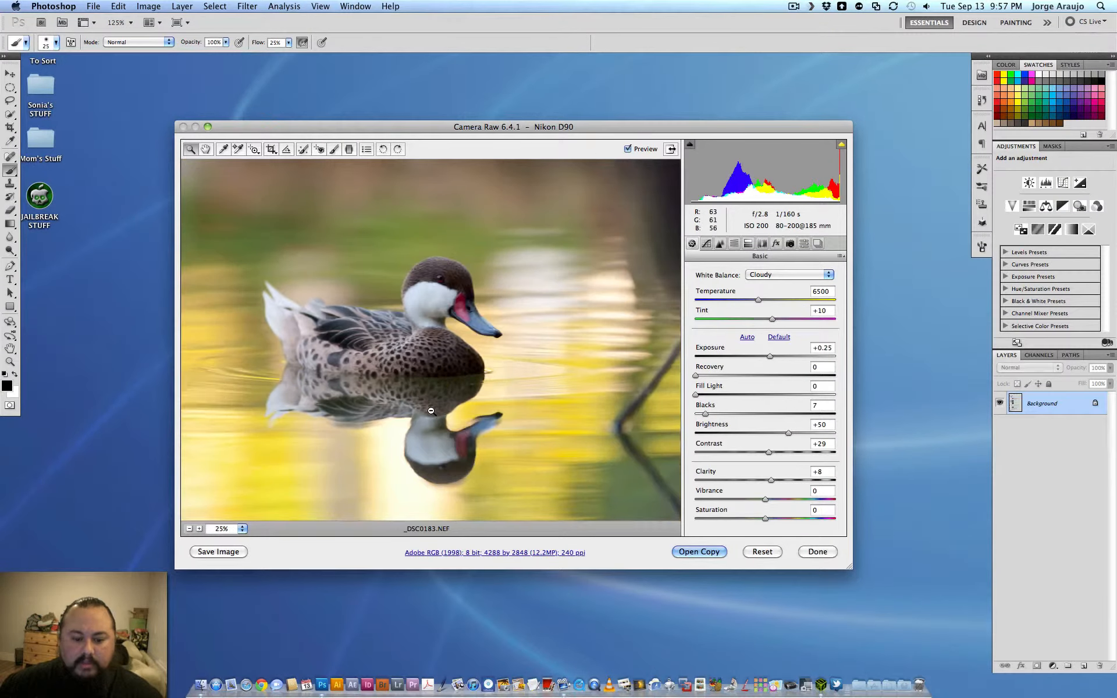
alt+click(442, 354)
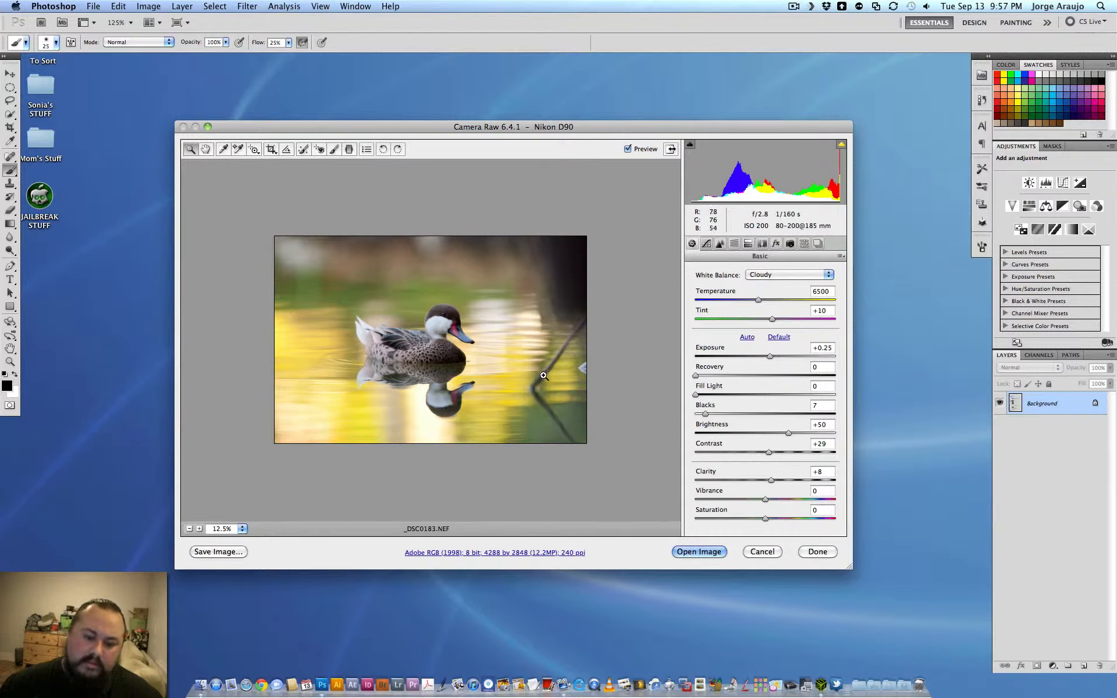
click(455, 346)
alt+click(517, 355)
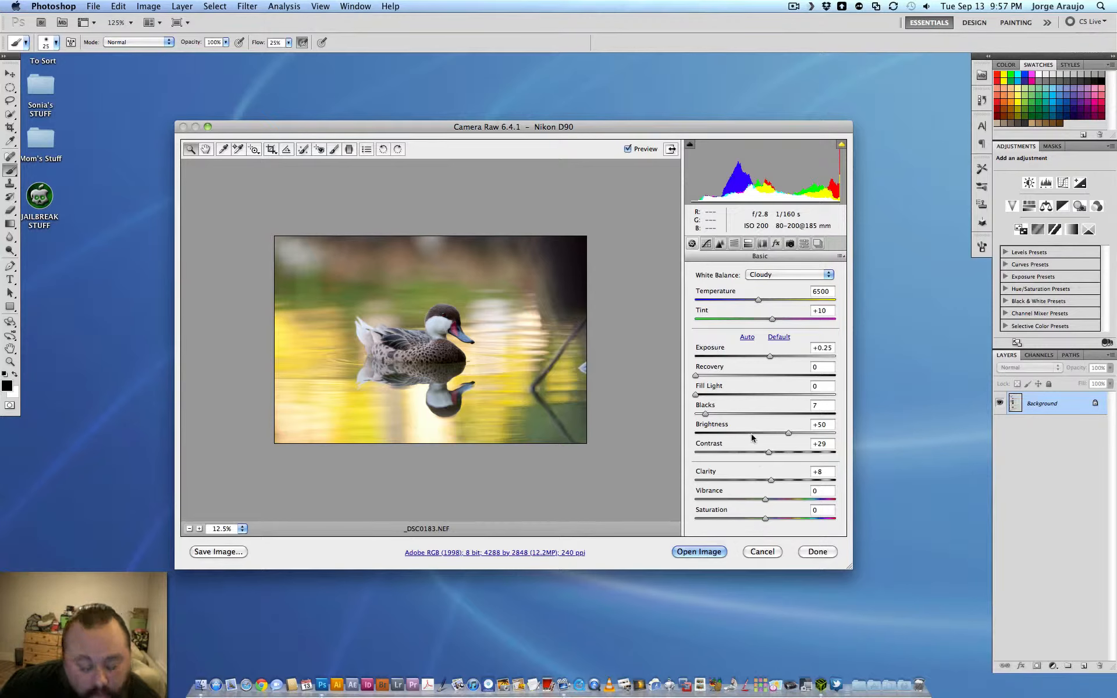
- Open the adjusted raw photo in Photoshop as a smart object and reposition its document window
key(shift)
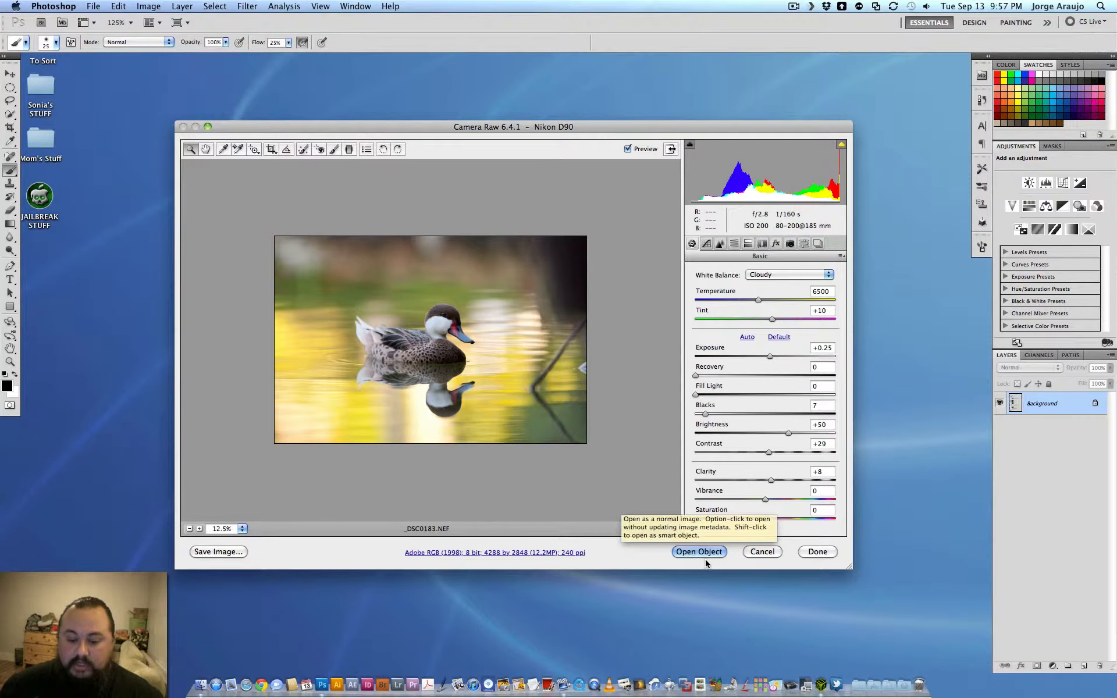
key(shift)
shift+click(704, 553)
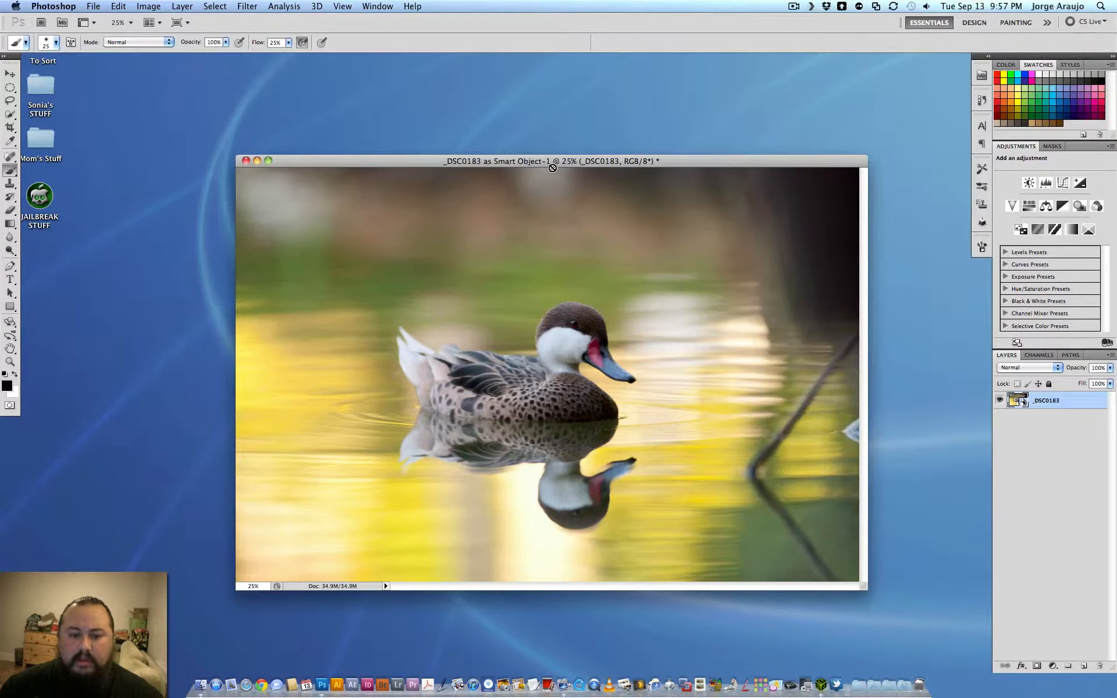
drag(564, 162, 501, 148)
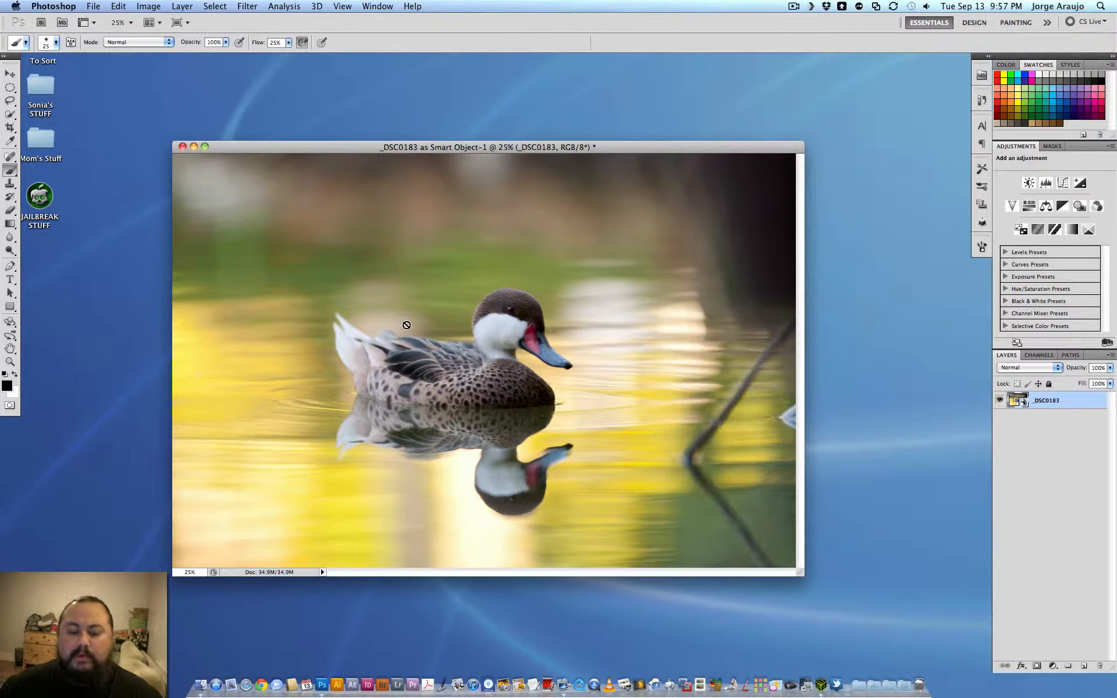
- Reopen the smart object's raw settings to review them, and close them without making changes
double_click(1023, 403)
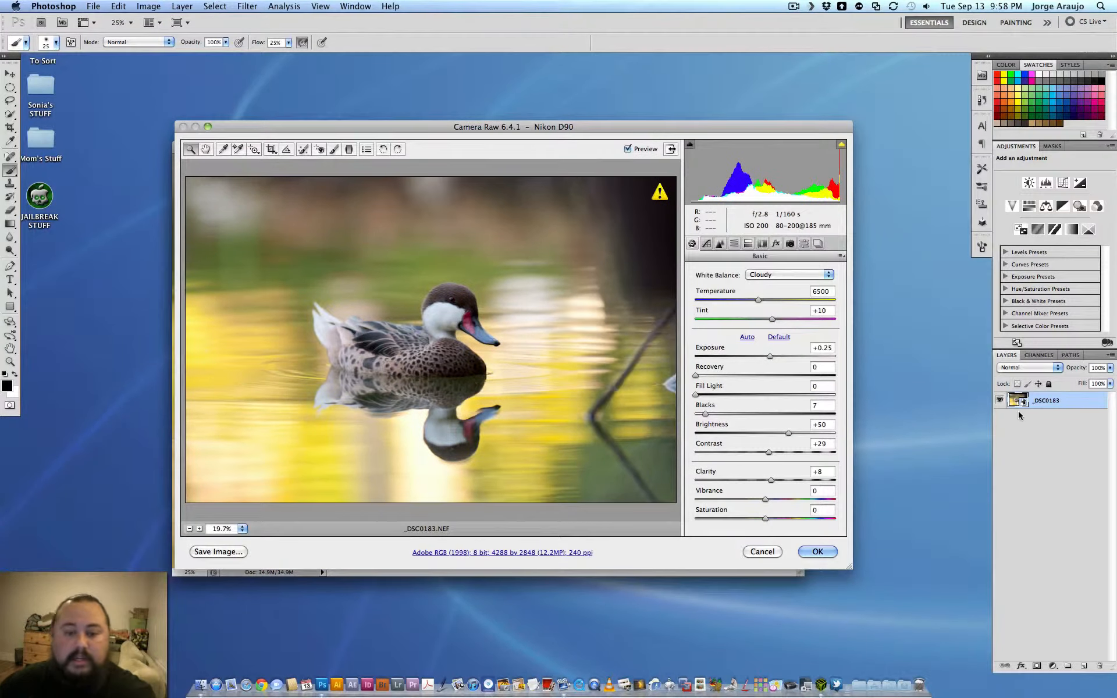
drag(619, 128, 666, 181)
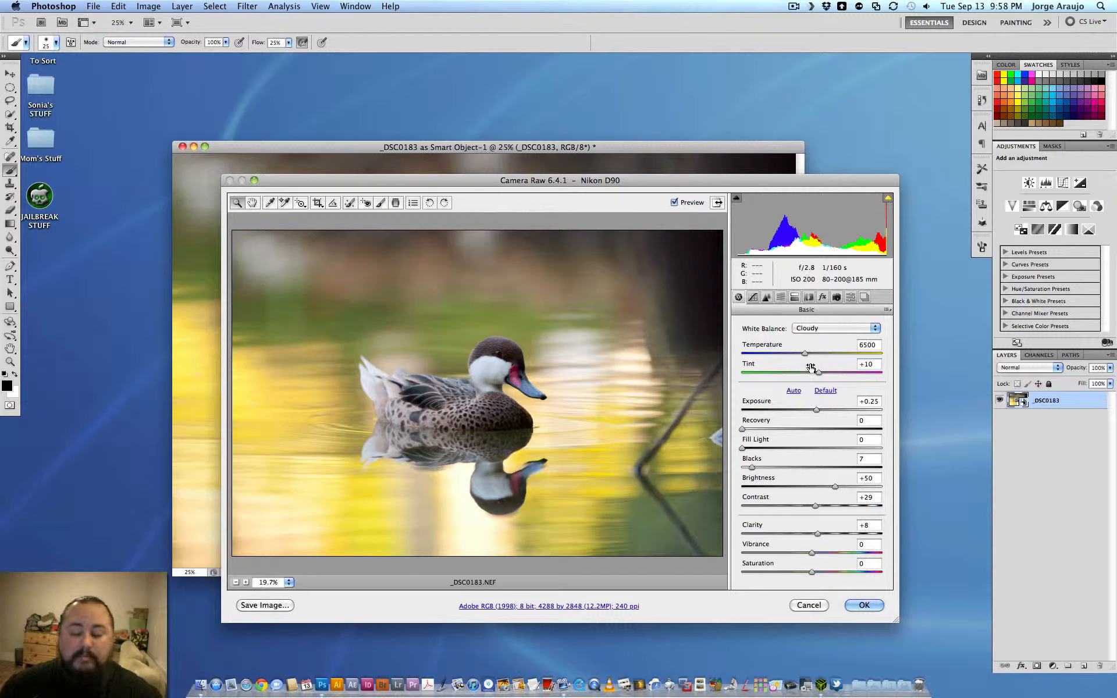
click(825, 606)
- Enlarge the document window and frame a crop around the duck and its reflection, leaving out the dark trunk and branch
drag(555, 149, 549, 142)
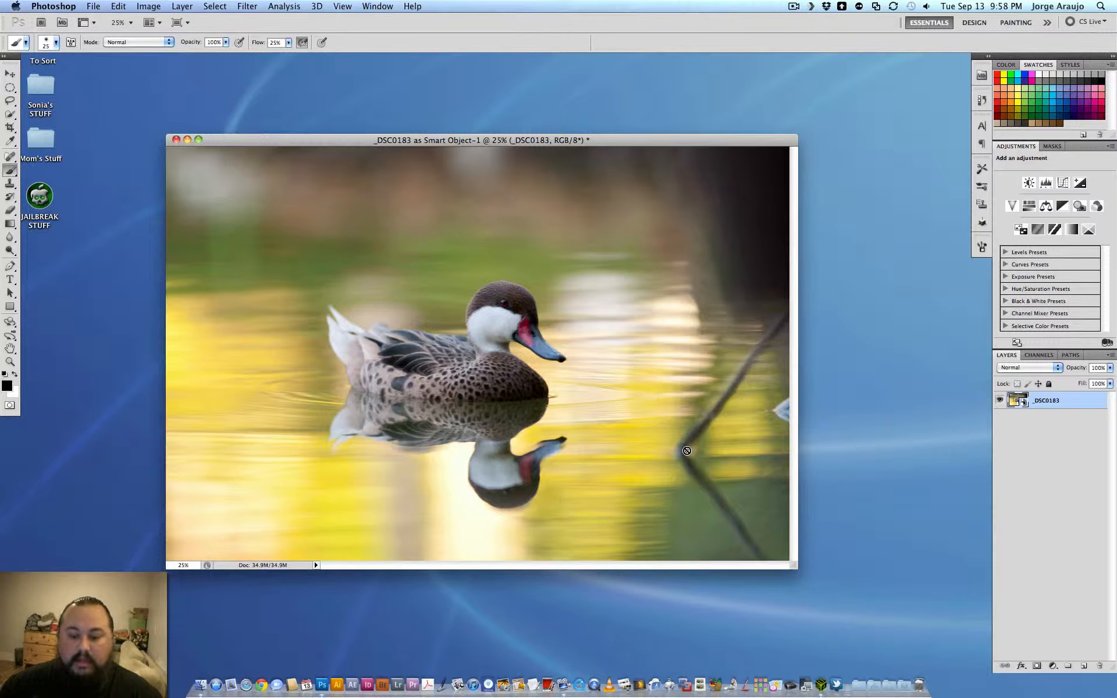
drag(790, 562, 859, 609)
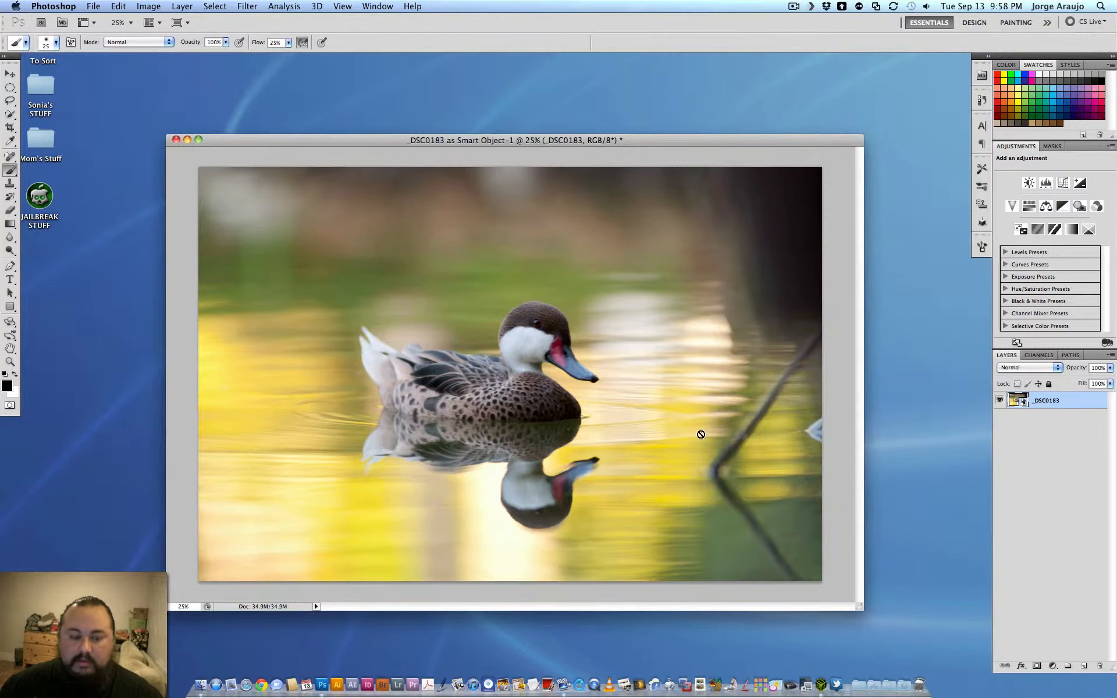
click(10, 127)
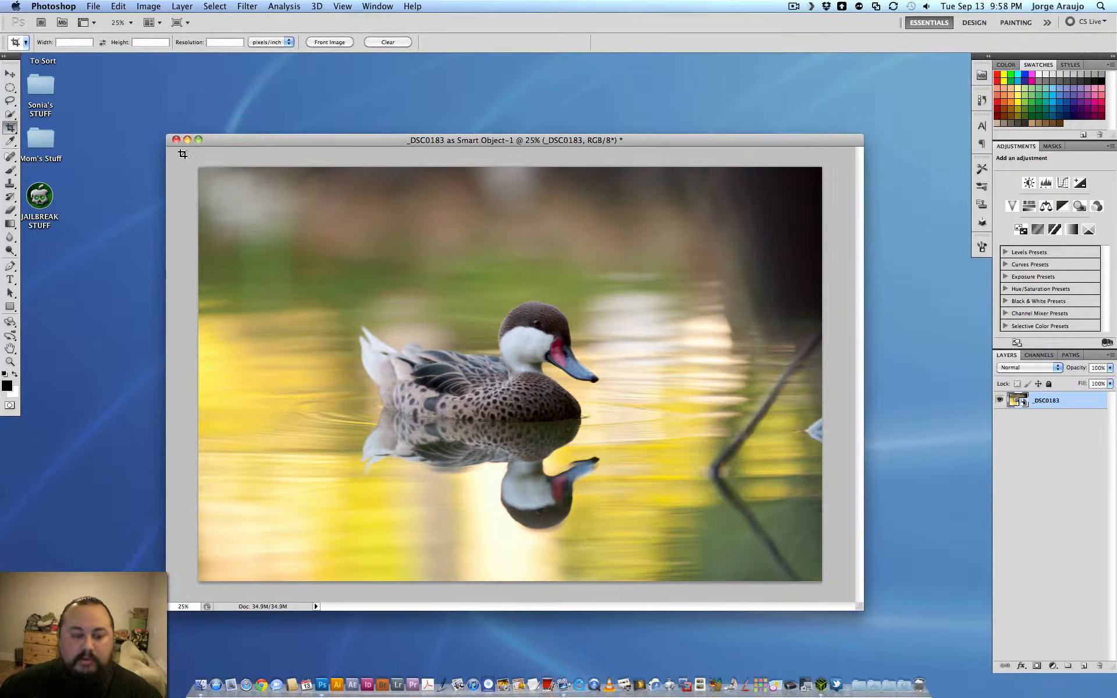
drag(198, 154, 702, 511)
drag(569, 327, 570, 376)
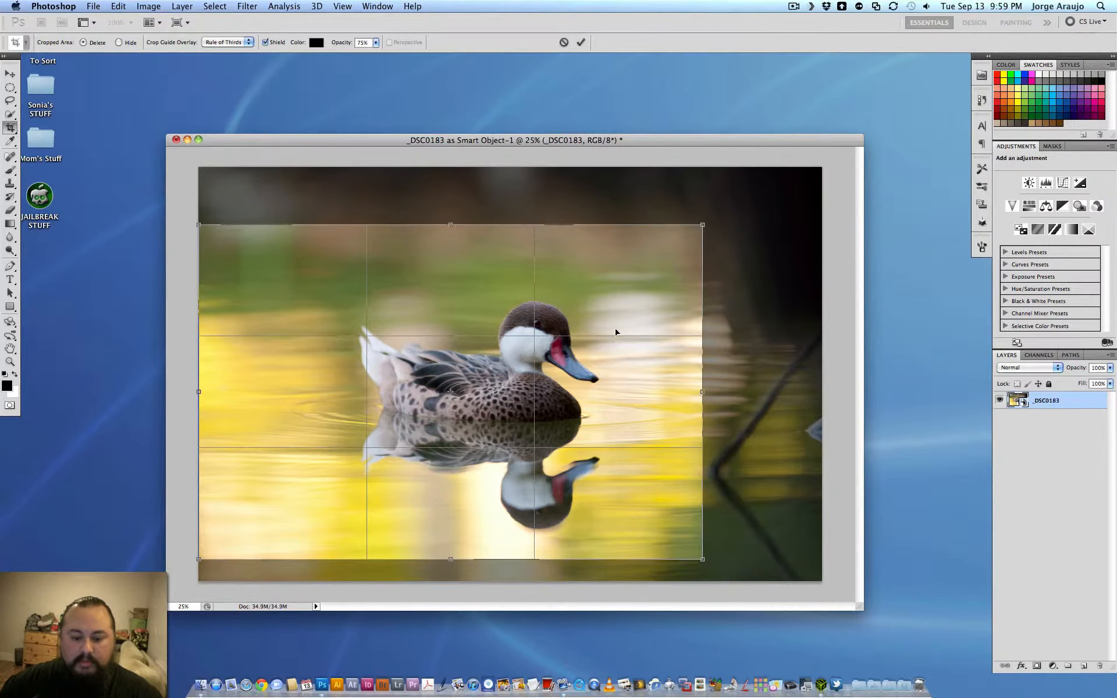
- Nudge the crop frame slightly down and to the right to fine-tune the composition, and apply the crop
key(Down)
key(Down)
key(Down)
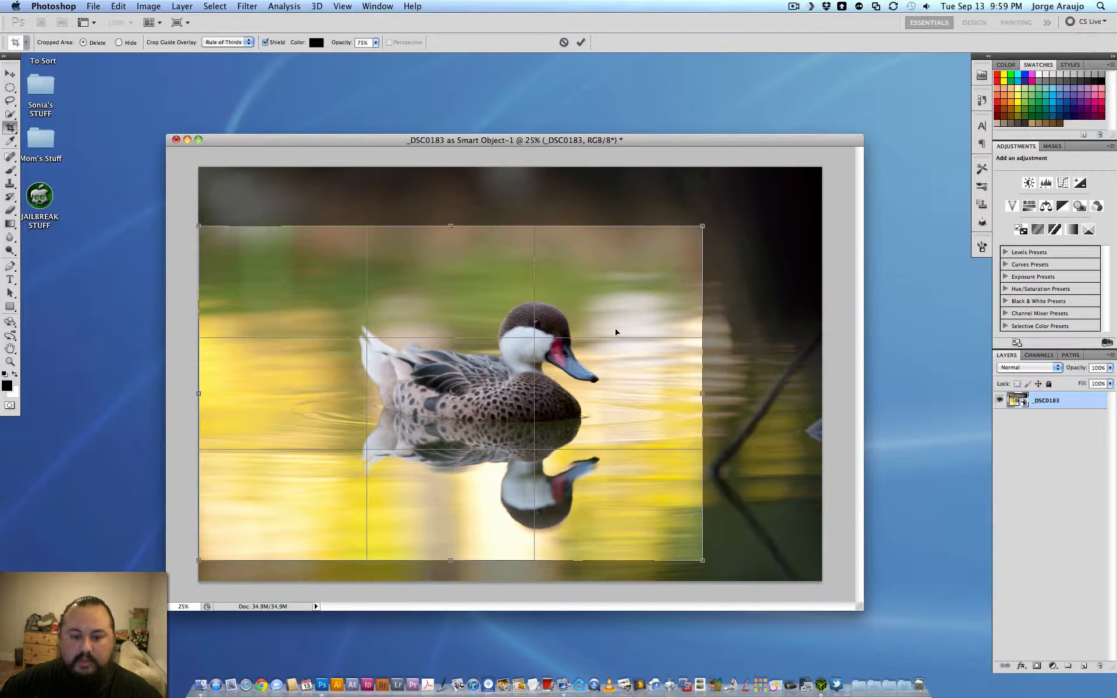
key(Right)
key(Right)
key(Right)
key(Left)
key(Left)
key(Left)
key(Left)
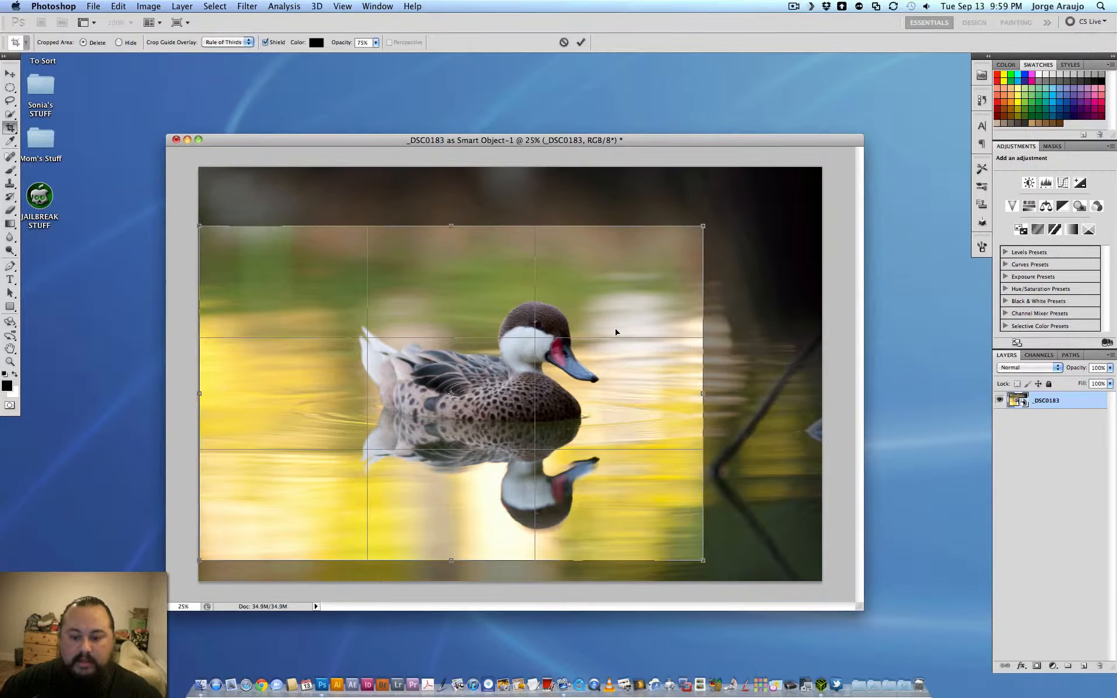
key(Right)
key(Right)
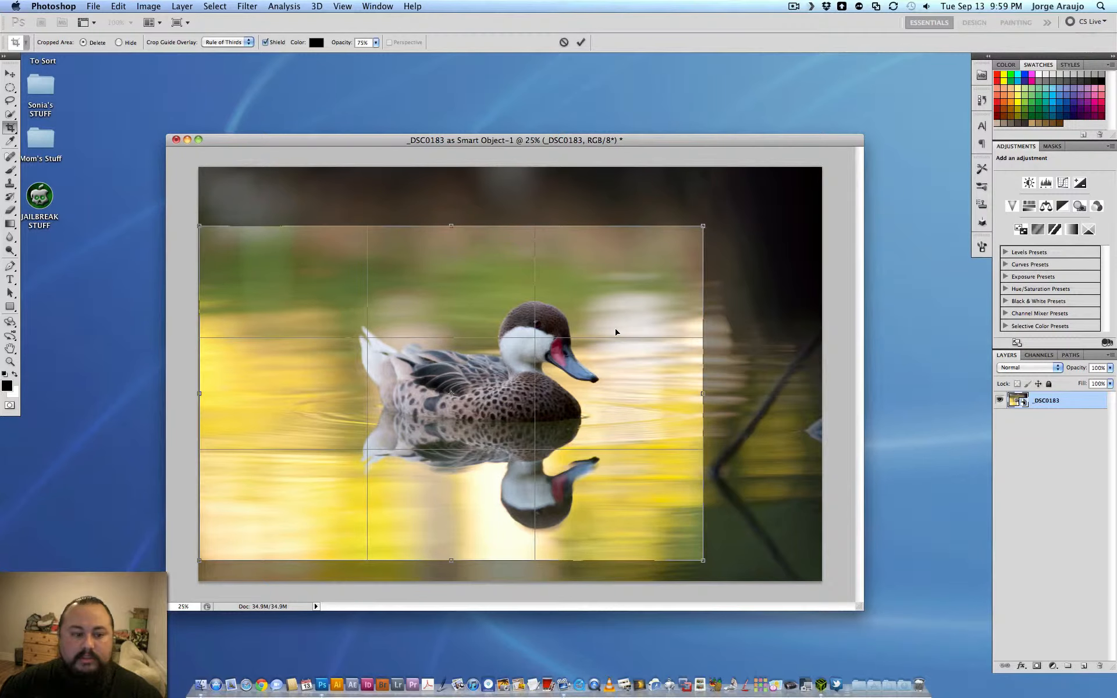
key(Return)
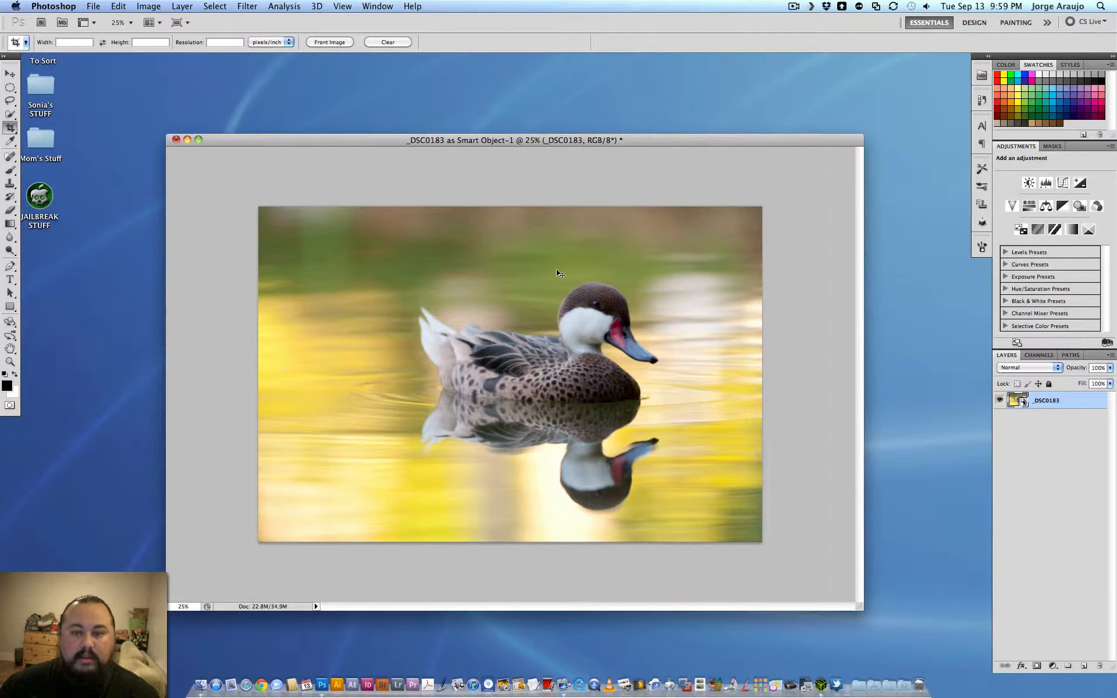
- Examine the duck, its reflection and the surrounding water for blemishes in full screen mode at 66.7%
key(super+equal)
key(super+equal)
key(super+equal)
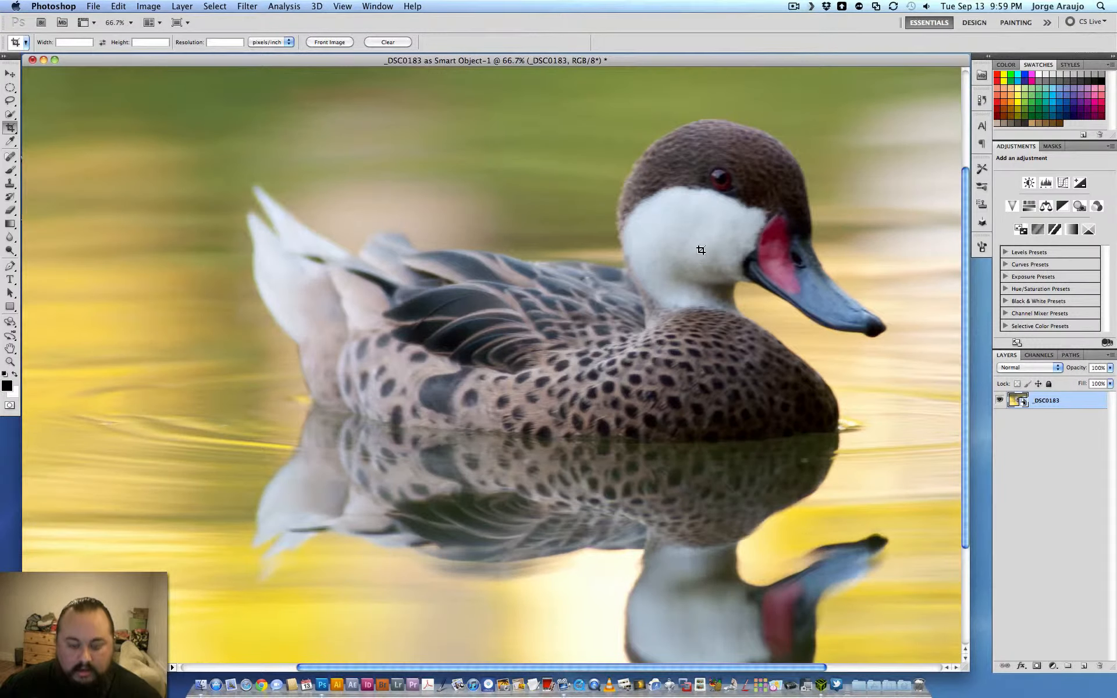
key(f)
drag(670, 315, 488, 385)
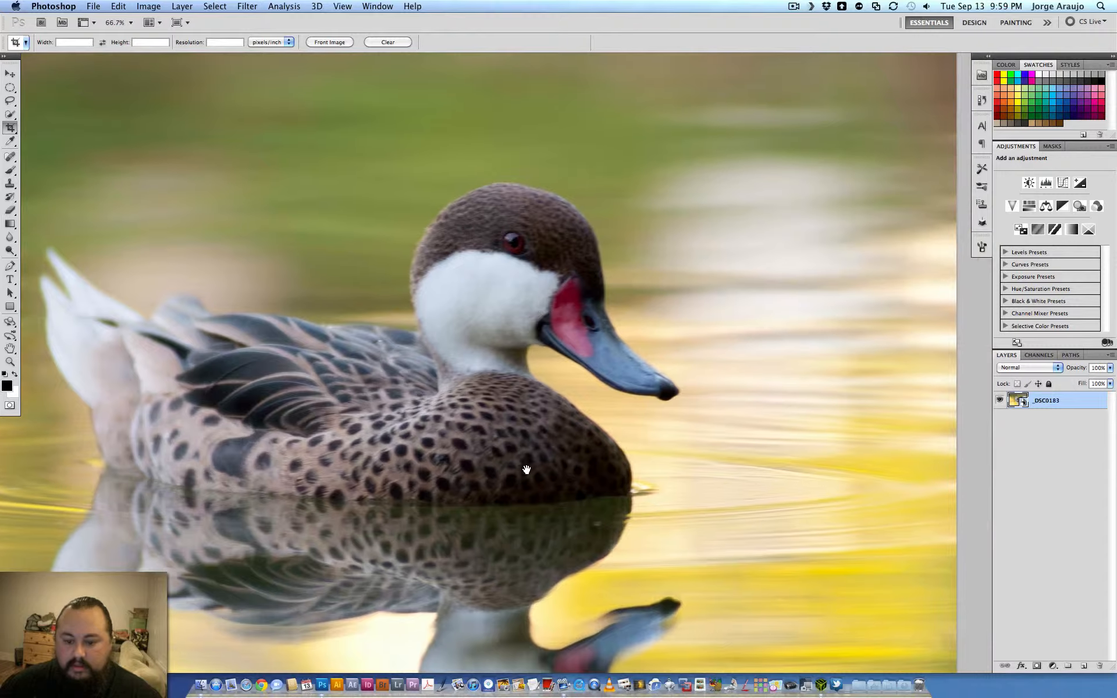
drag(527, 470, 431, 302)
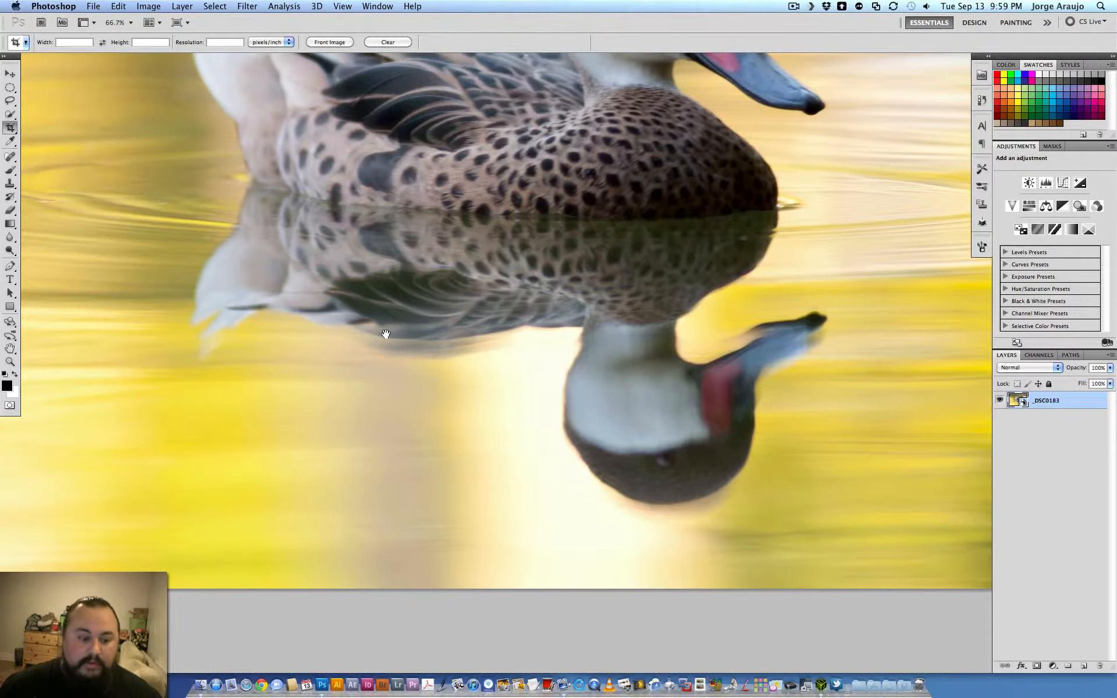
drag(385, 334, 491, 407)
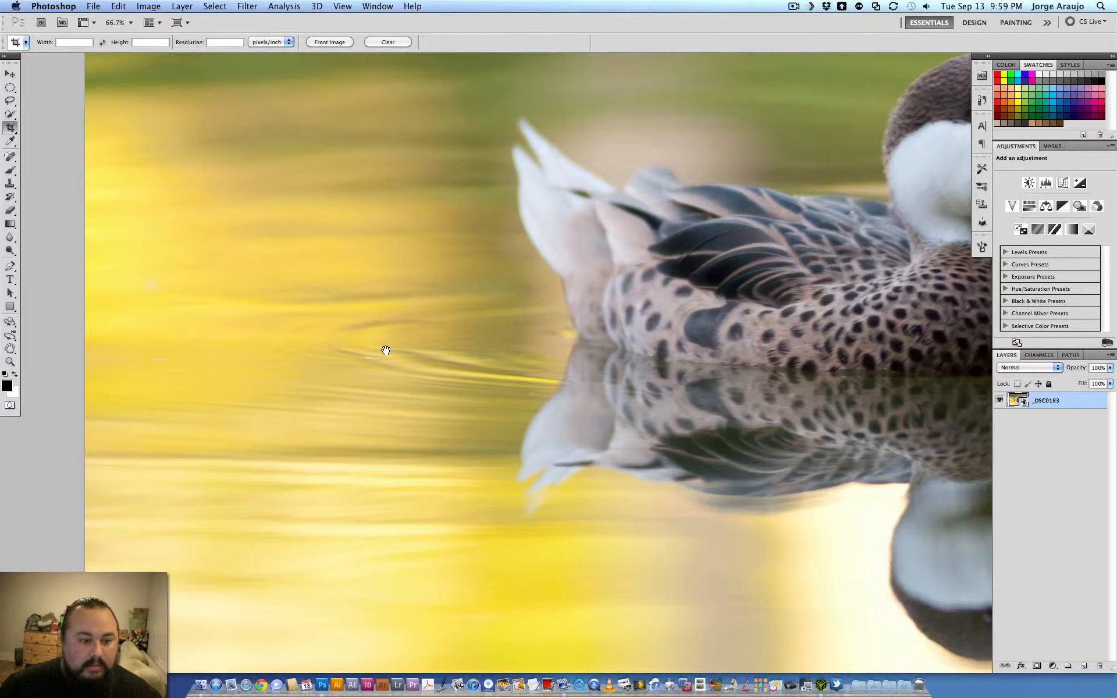
drag(424, 328, 540, 385)
drag(676, 346, 560, 420)
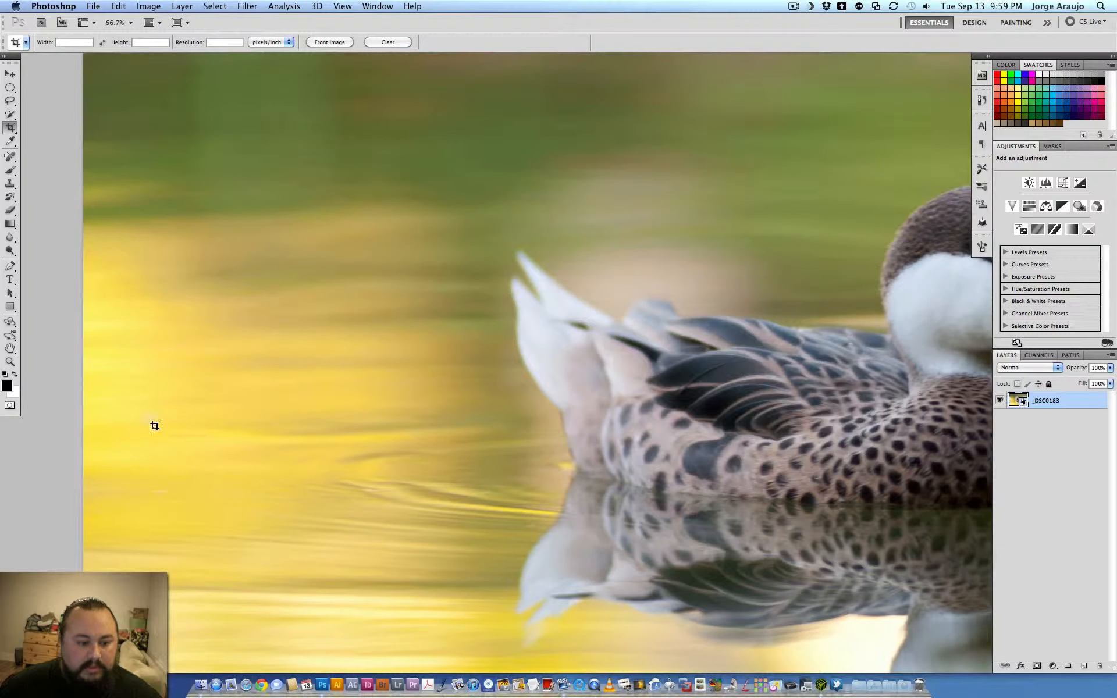
drag(553, 373, 433, 434)
drag(611, 348, 447, 363)
drag(587, 472, 557, 428)
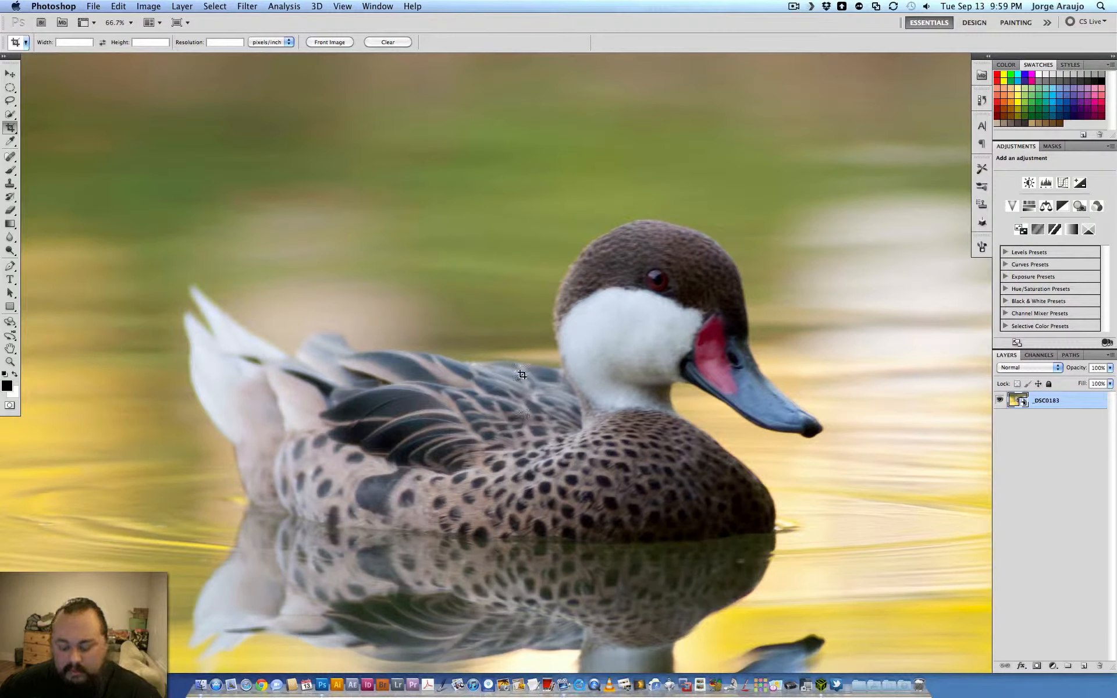
- Create a new layer named "Clone out feather" for retouching the small stray feather on the duck's back
key(super+plus)
key(super+plus)
key(super+plus)
key(super+plus)
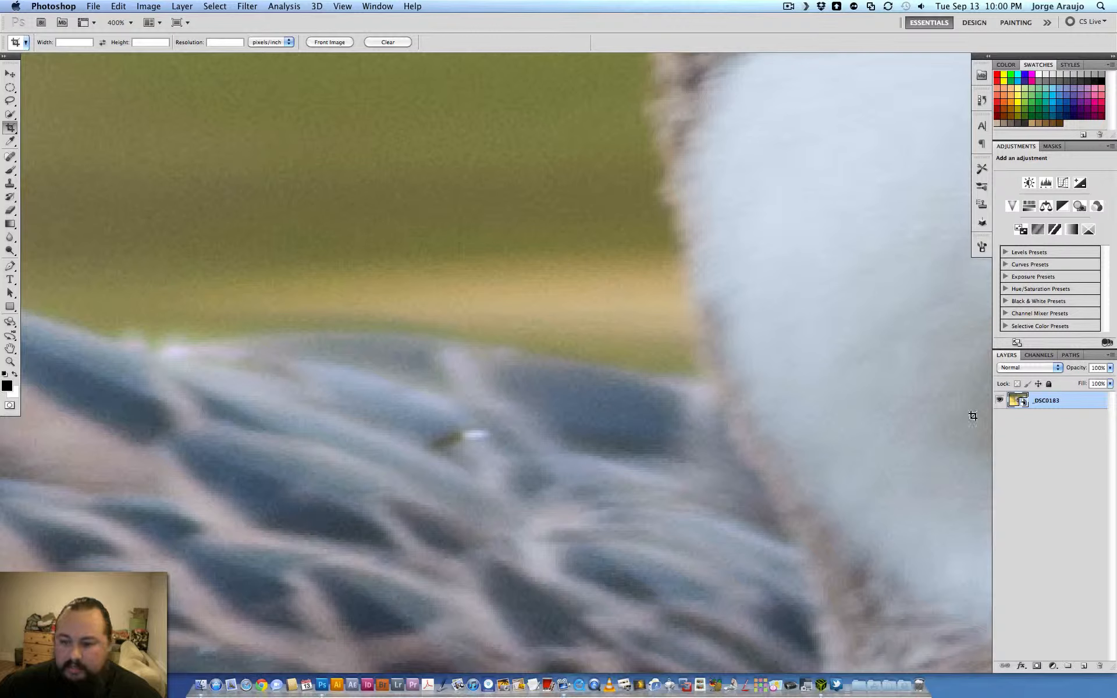
alt+click(1084, 667)
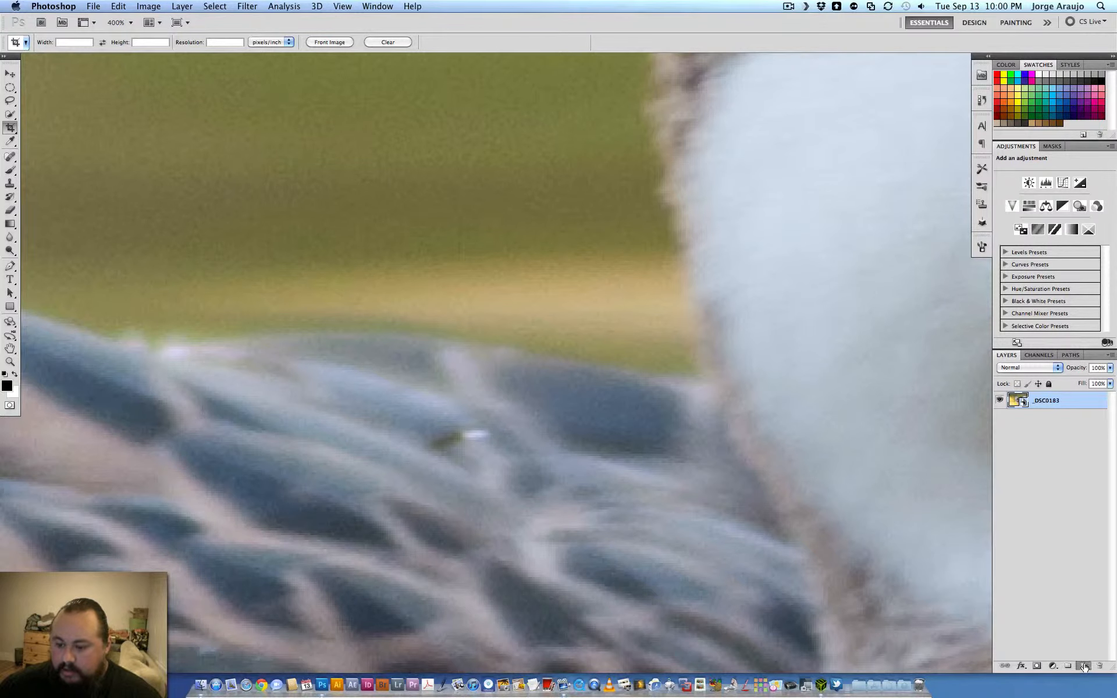
text(C)
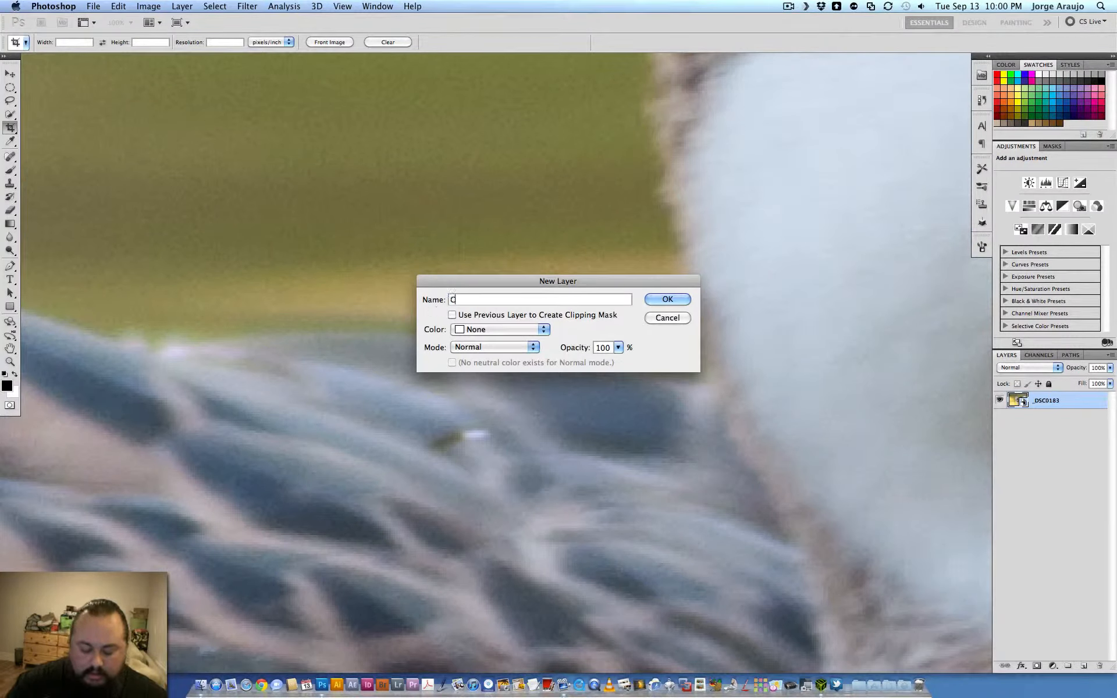
text(lone out)
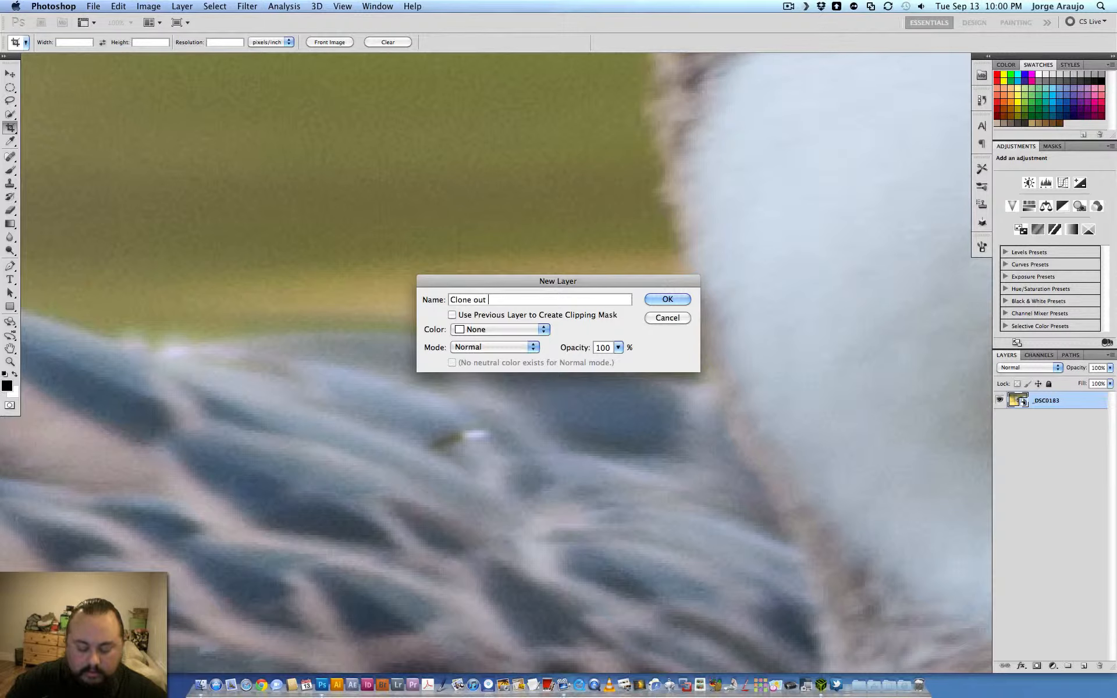
text( feather)
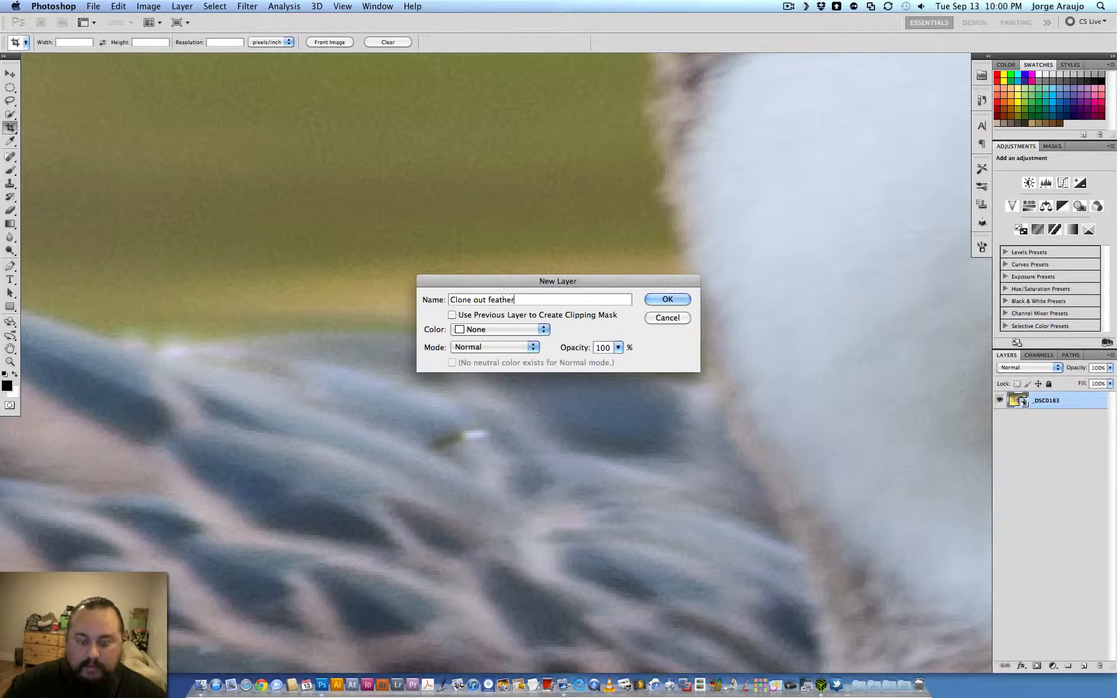
key(Return)
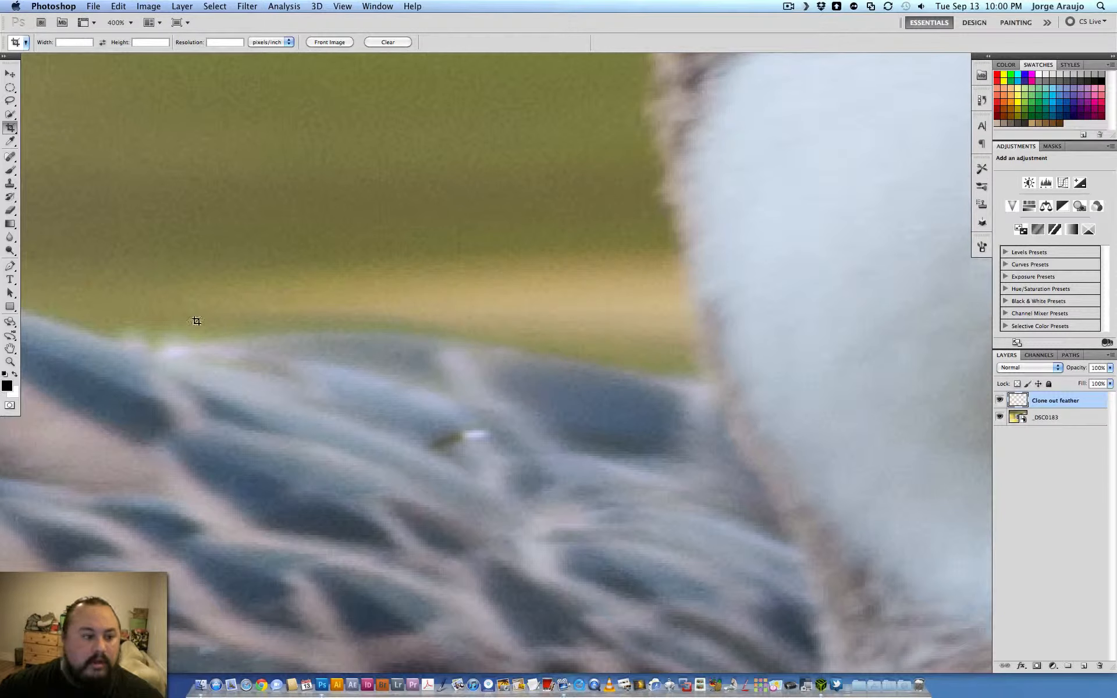
- Set up the Clone Stamp tool with a 15 px brush and have it sample from all layers
click(10, 183)
key(bracketleft)
key(bracketleft)
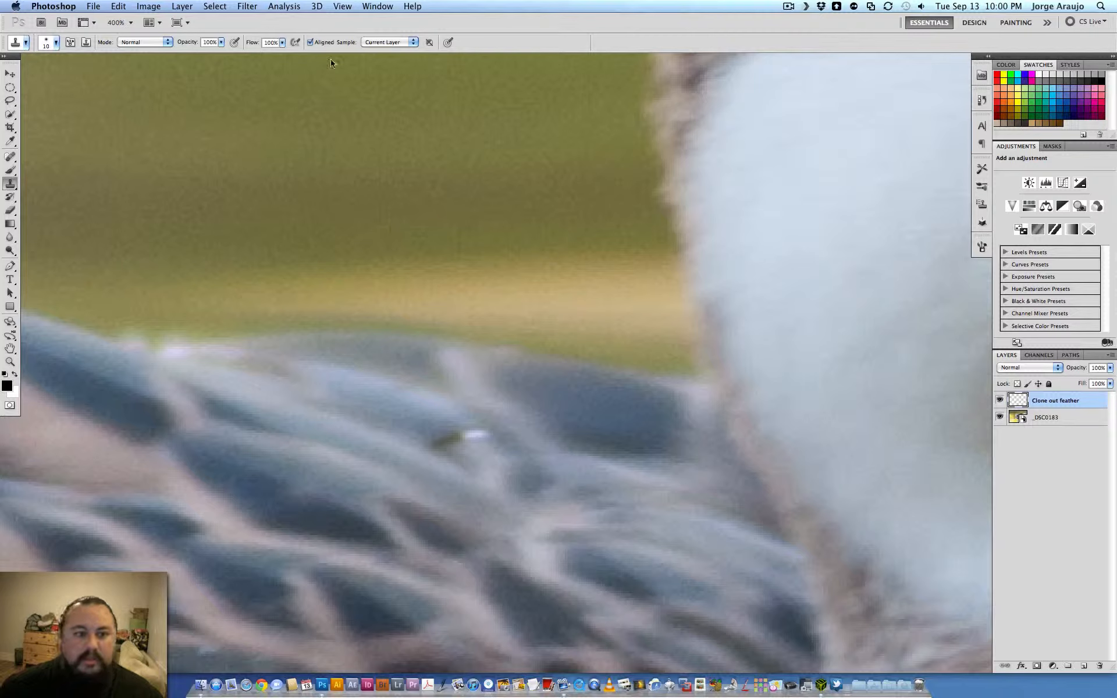
click(380, 42)
click(385, 62)
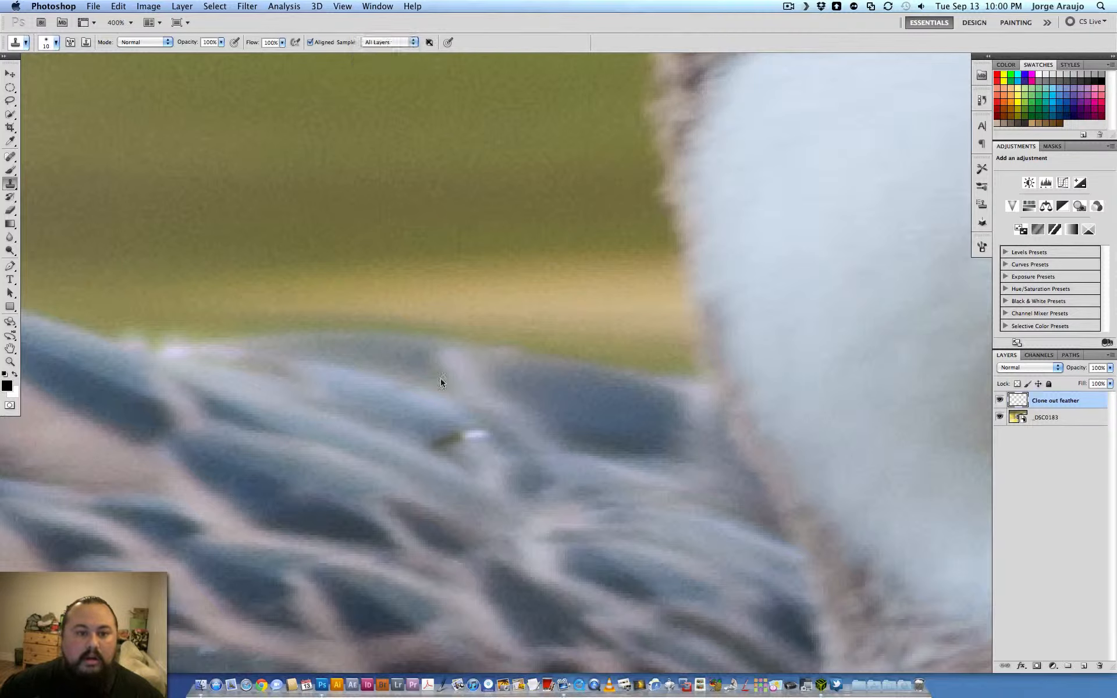
key(bracketright)
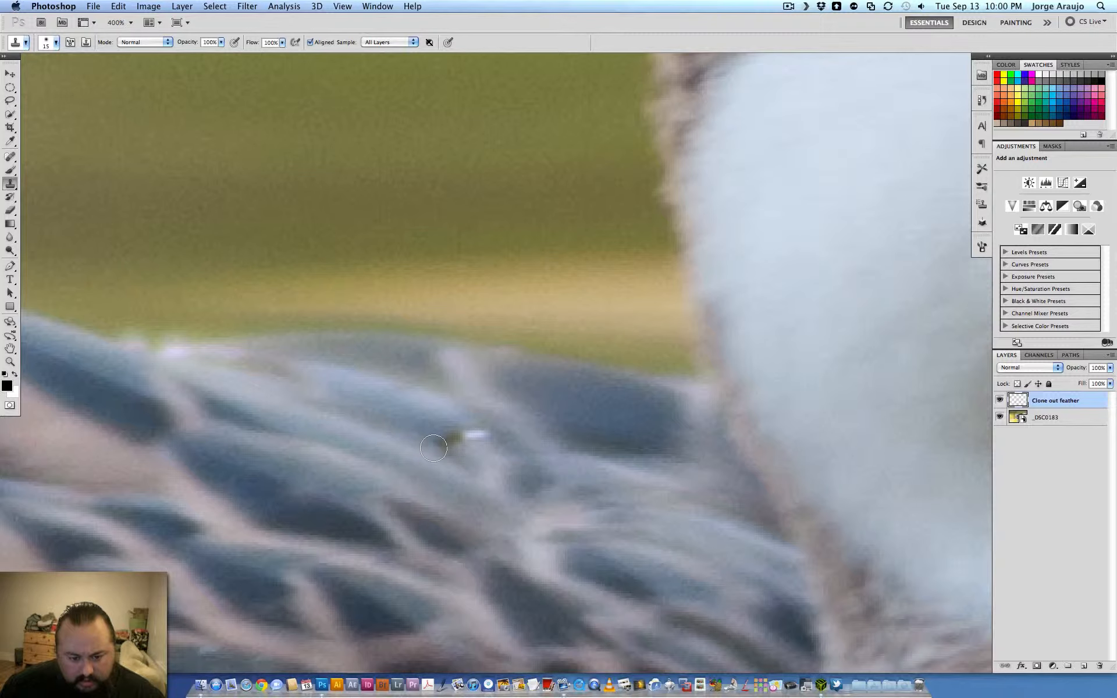
- Reduce the Clone Stamp brush to 9 px for the small feather and review its Shape Dynamics setting
click(484, 434)
key(bracketleft)
key(bracketleft)
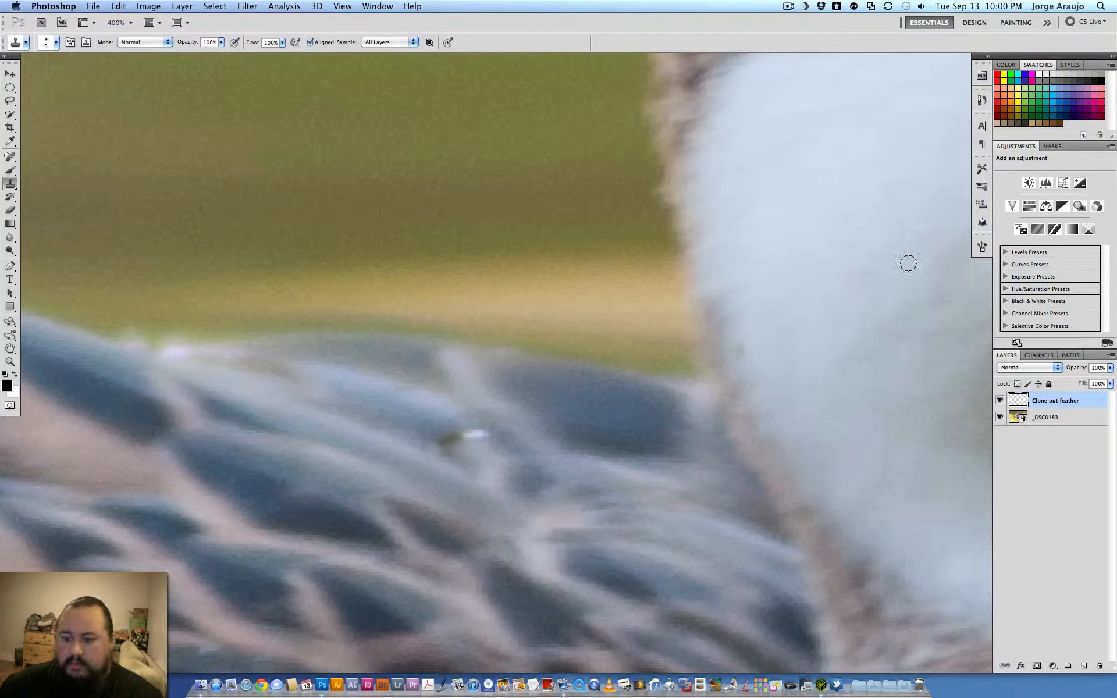
click(982, 248)
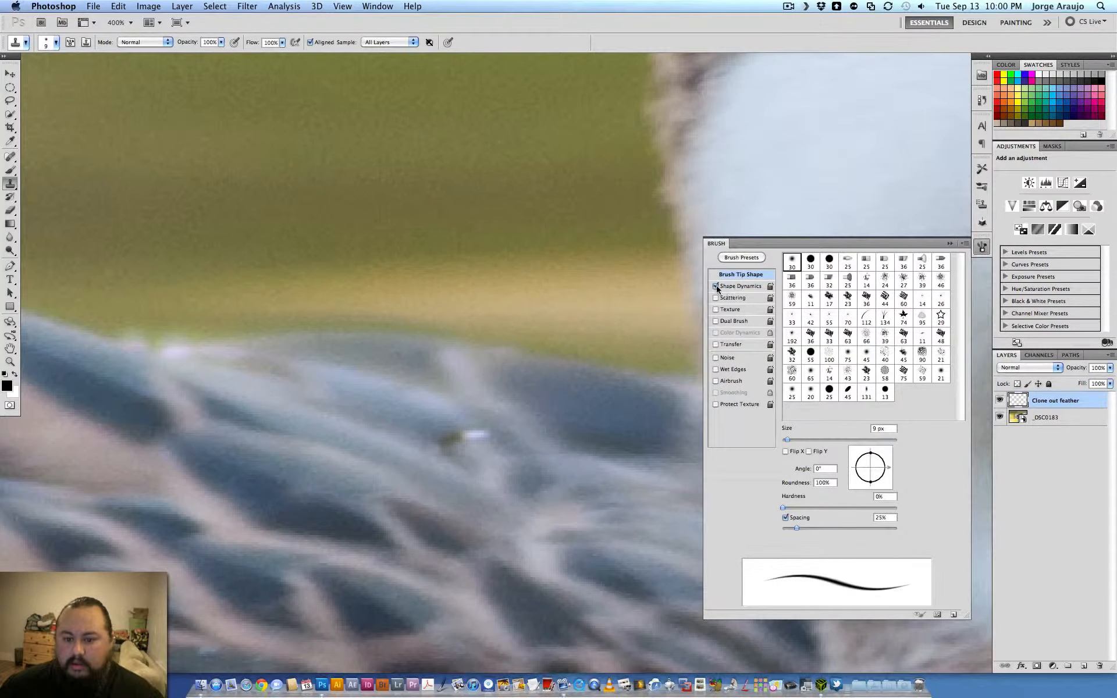
click(951, 243)
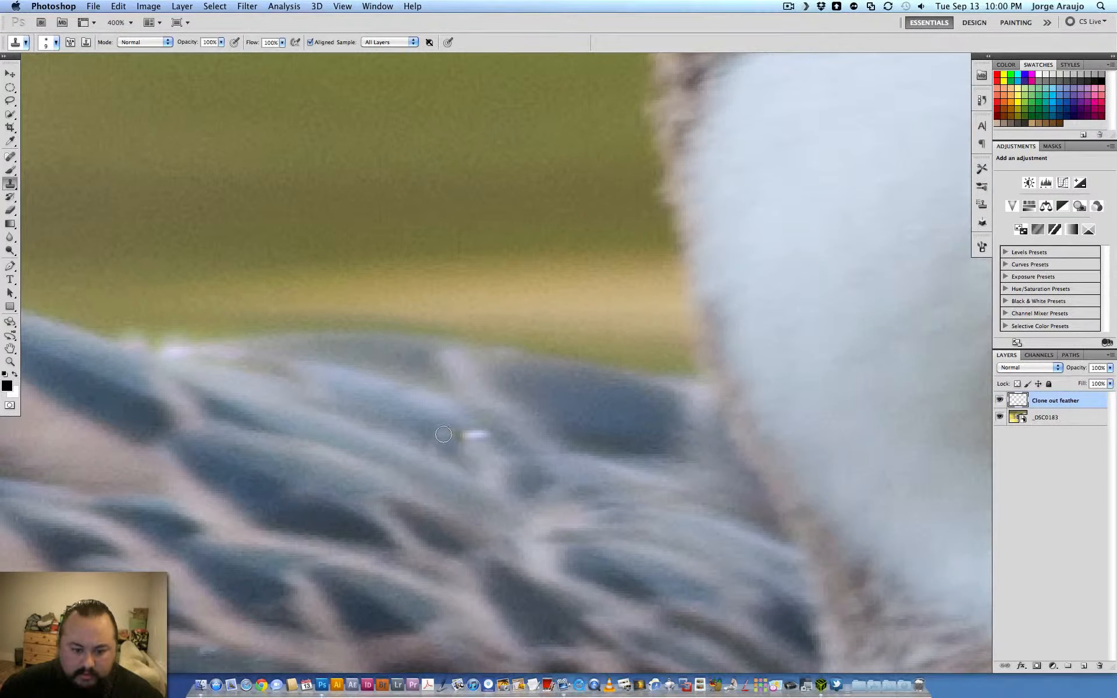
- Clone neighbouring plumage over the dark part of the stray feather on the duck's back
alt+click(691, 383)
click(453, 440)
alt+click(429, 435)
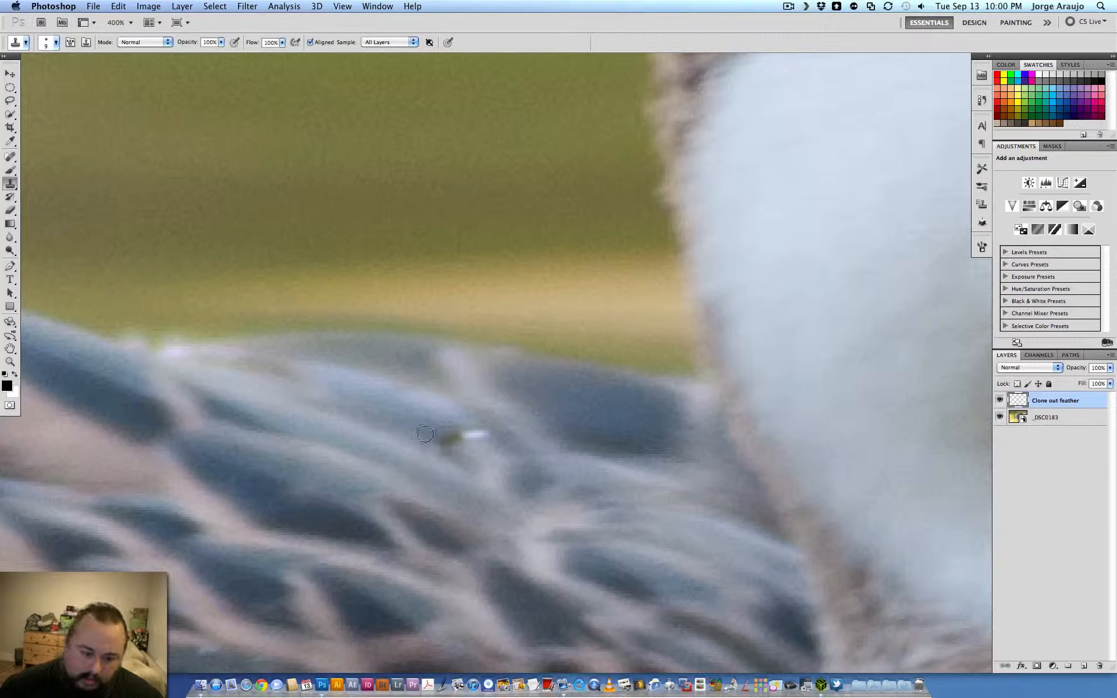
click(450, 441)
alt+click(472, 447)
click(467, 437)
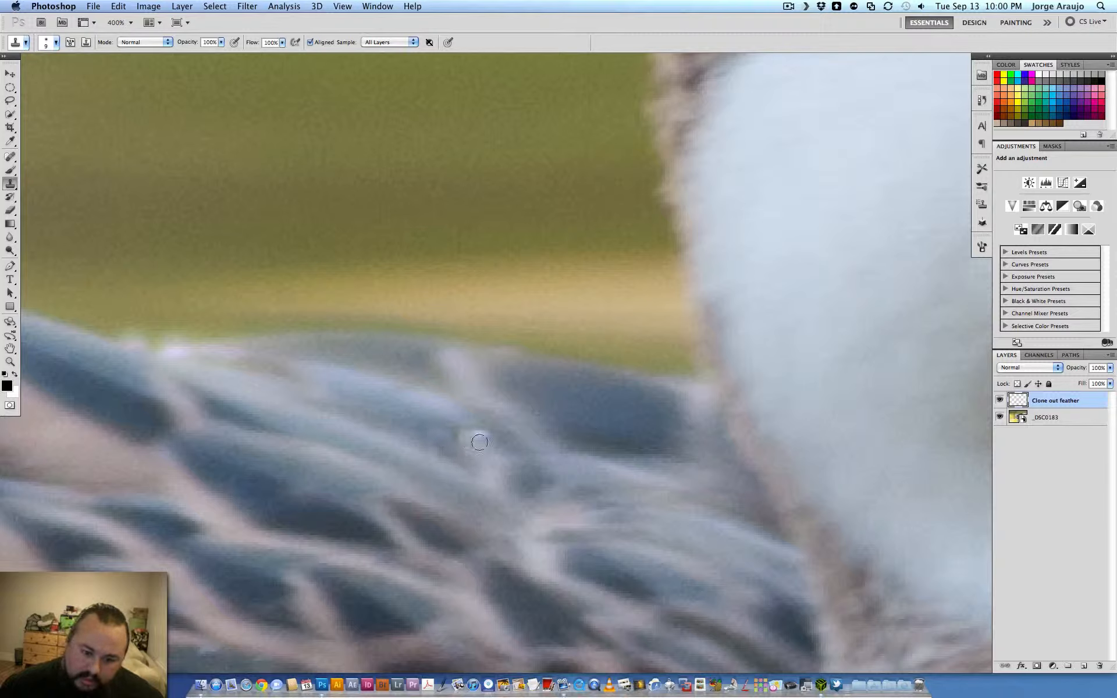
- Clone out the white tip of the stray feather and blend the patch into the surrounding plumage
click(479, 438)
alt+click(468, 435)
click(459, 429)
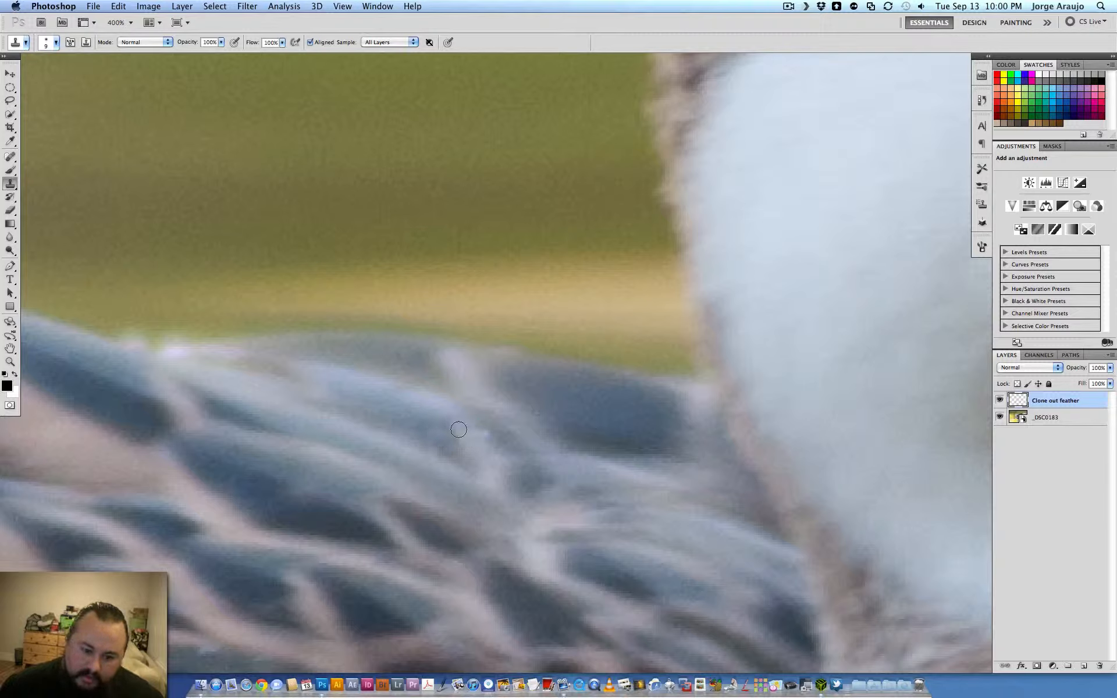
alt+click(497, 444)
click(446, 433)
alt+click(412, 427)
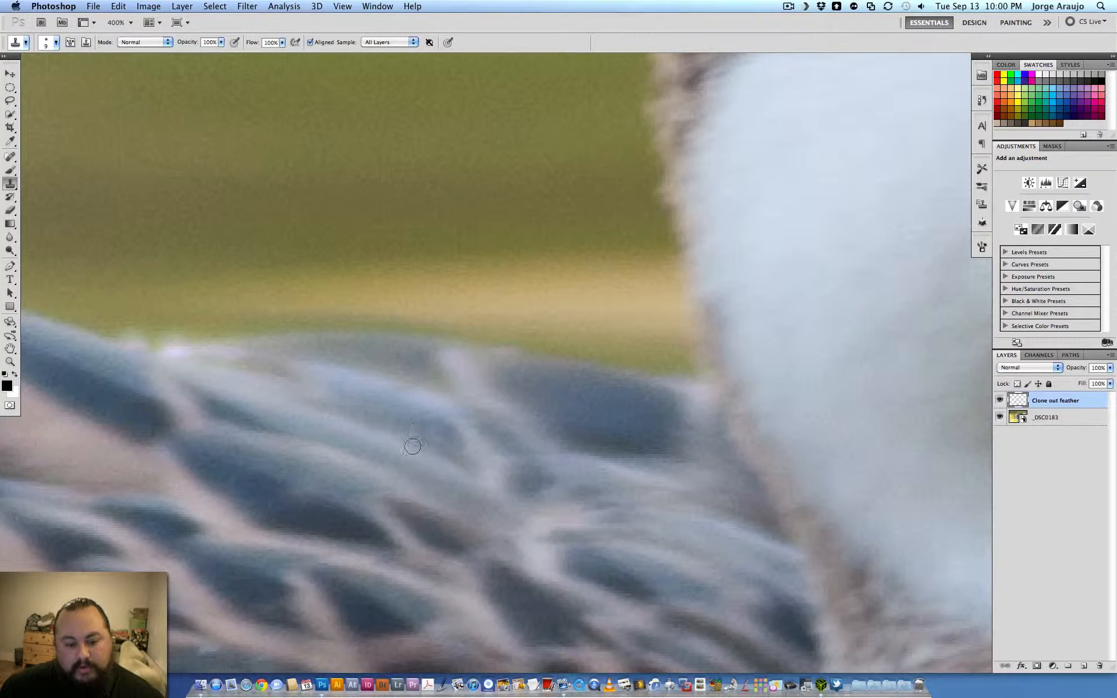
- Paint over the cloned patch in a sampled blue-grey, using a 10 px brush at 25% flow
key(super+minus)
key(super+minus)
key(super+minus)
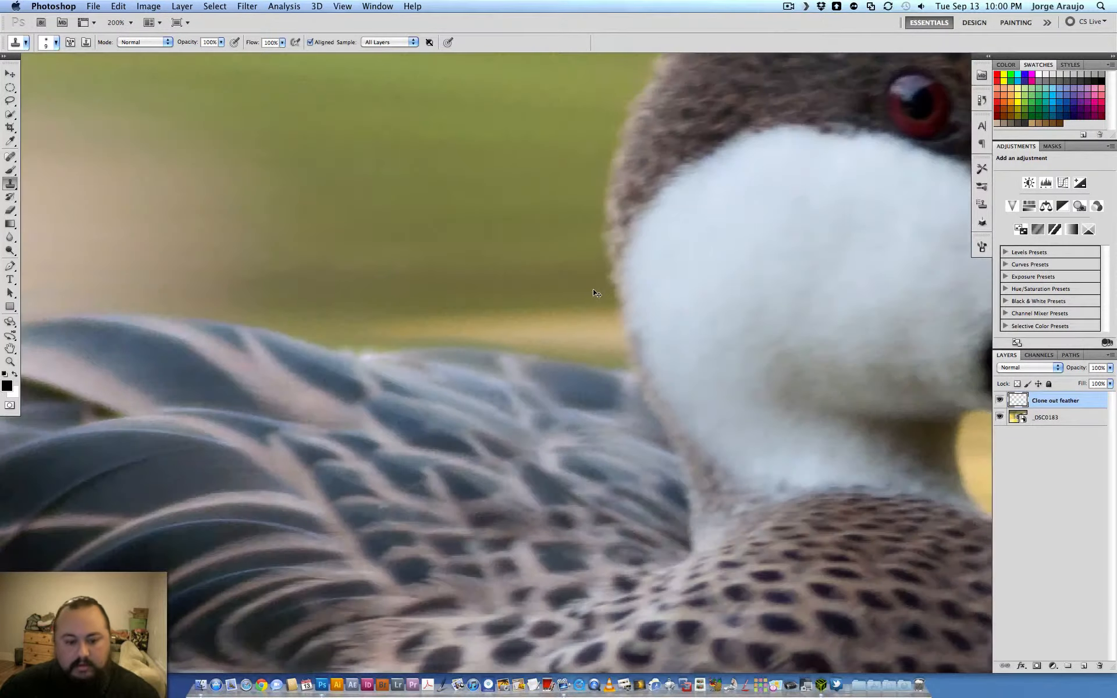
key(super+plus)
key(super+plus)
key(super+plus)
key(super+plus)
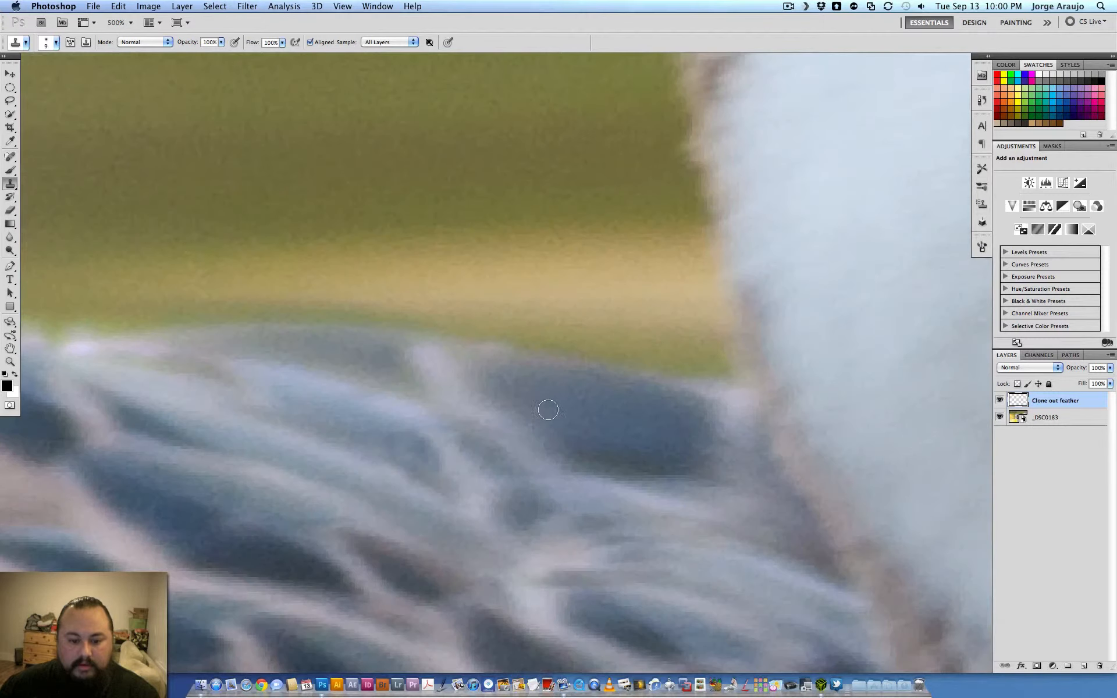
key(b)
key(bracketleft)
key(bracketleft)
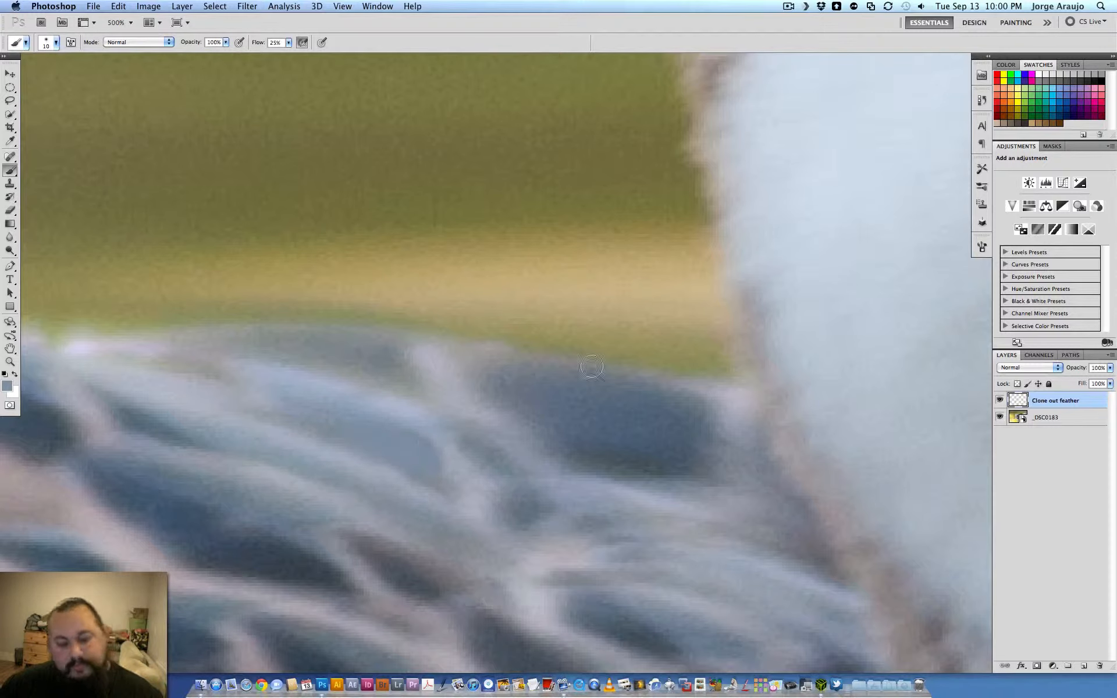
- Blend the repaired feather's shading and edge with sampled plumage colours, using a 15 px brush at 5% flow
key(super+minus)
key(super+plus)
key(super+plus)
key(super+plus)
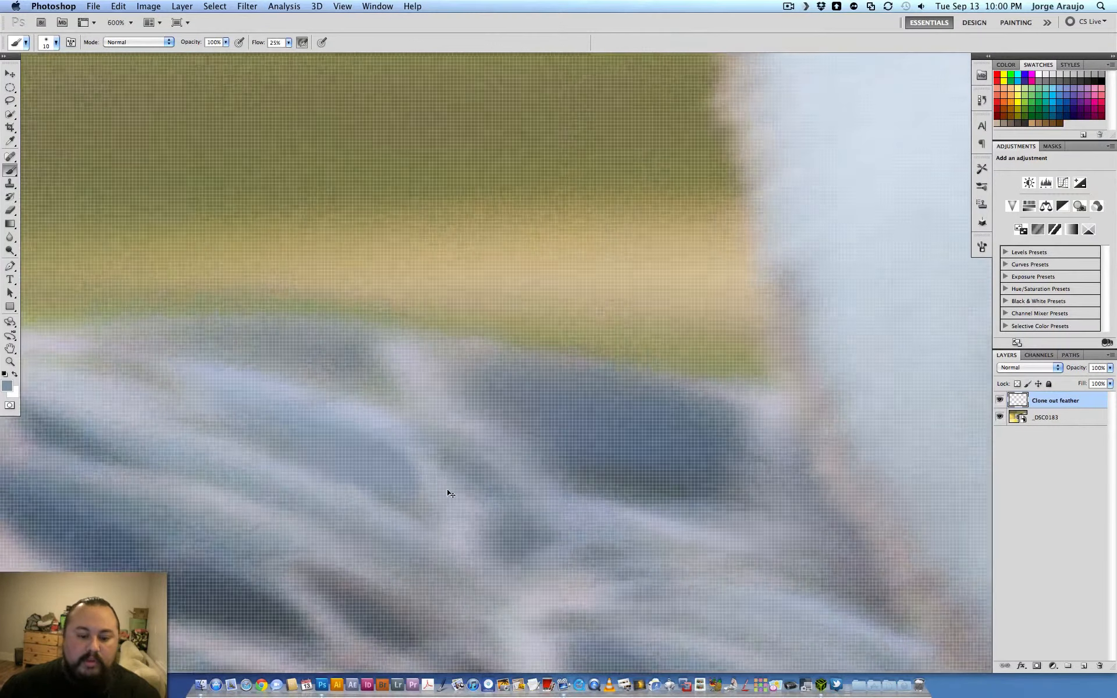
drag(483, 483, 603, 431)
key(super+minus)
key(super+minus)
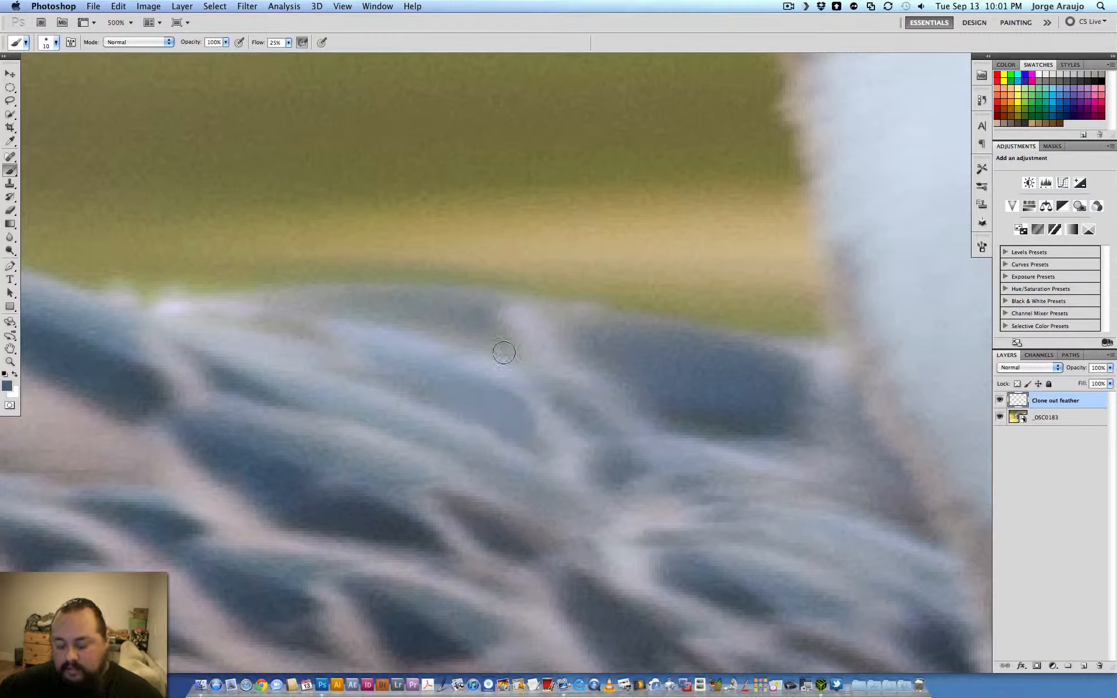
key(bracketright)
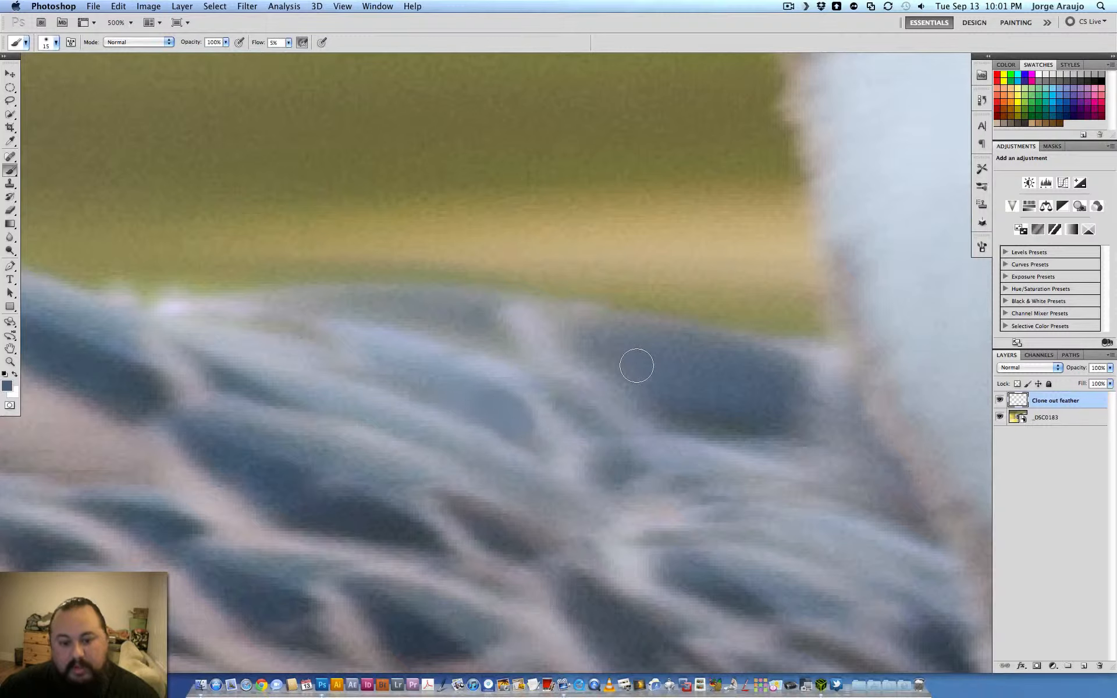
alt+click(542, 418)
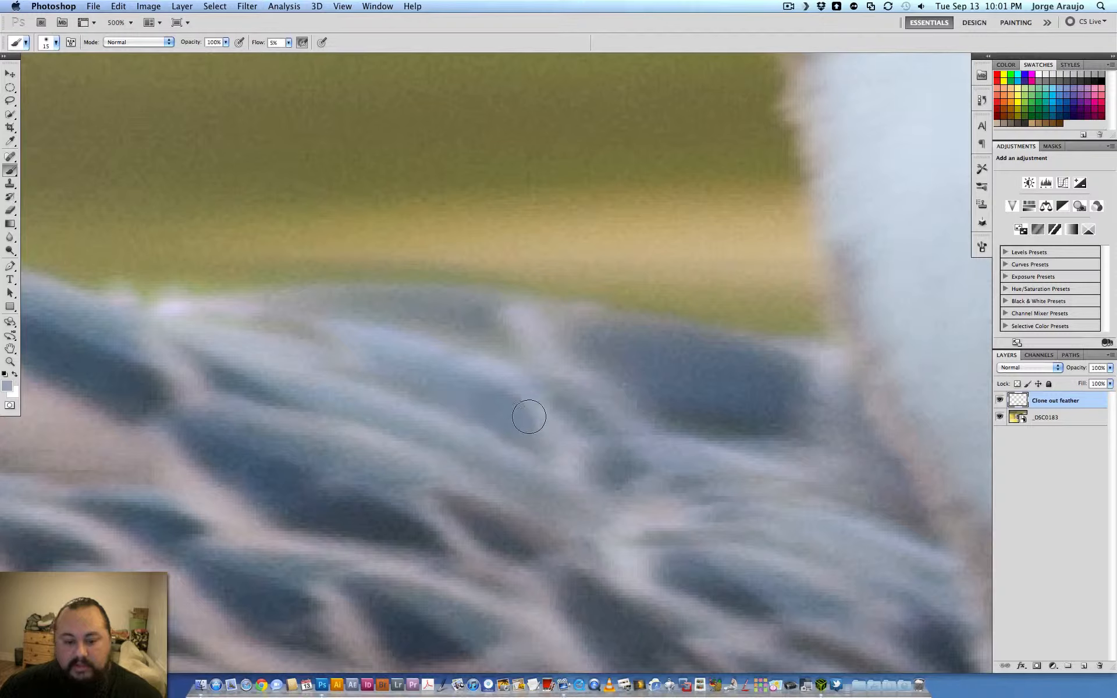
mouse_move(529, 417)
mouse_down()
mouse_move(508, 435)
mouse_move(546, 451)
mouse_move(531, 412)
mouse_move(499, 393)
mouse_move(542, 431)
mouse_move(461, 375)
mouse_move(566, 447)
mouse_up()
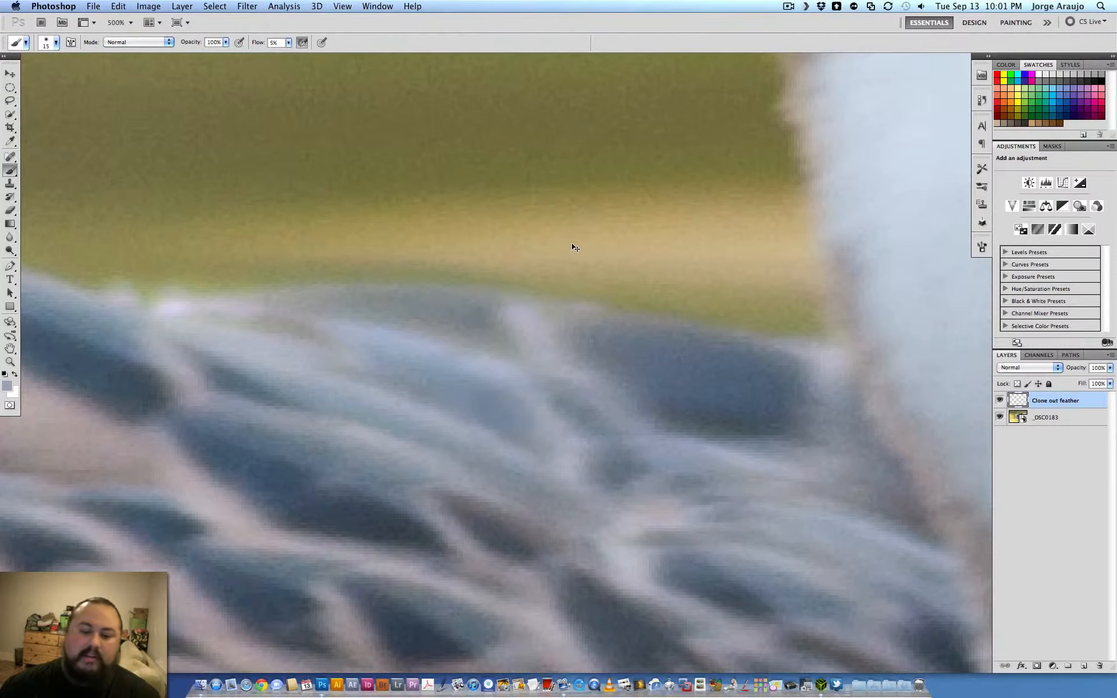
- Check the repair on the whole duck and create a new top layer named "Airbrush water"
key(super+alt+0)
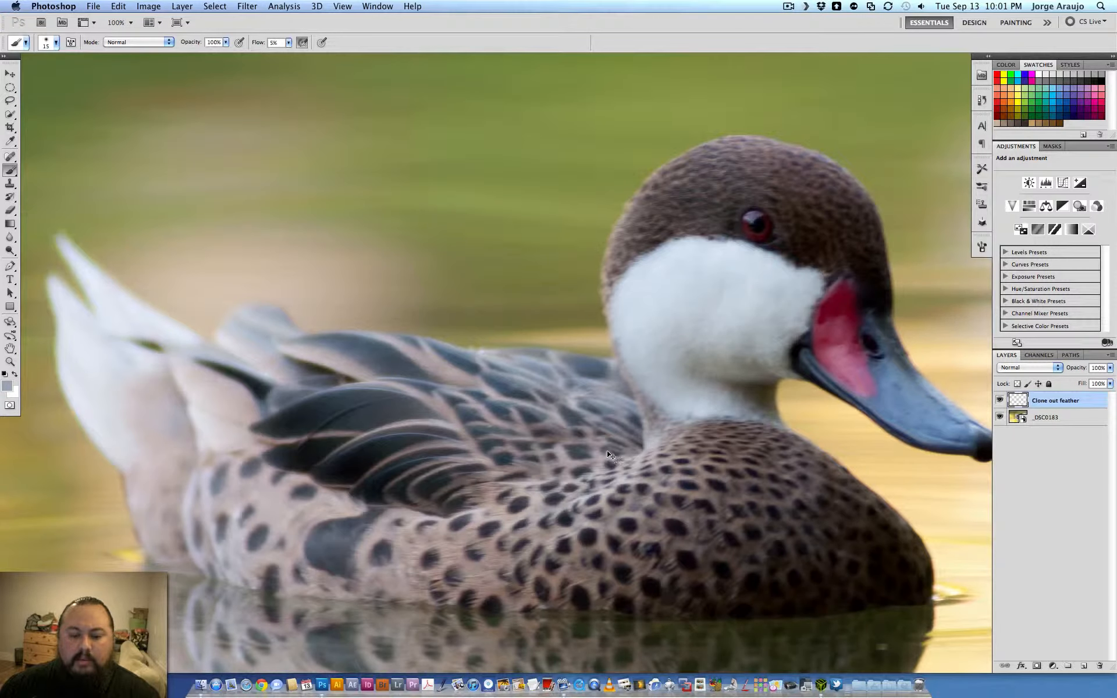
key(super+minus)
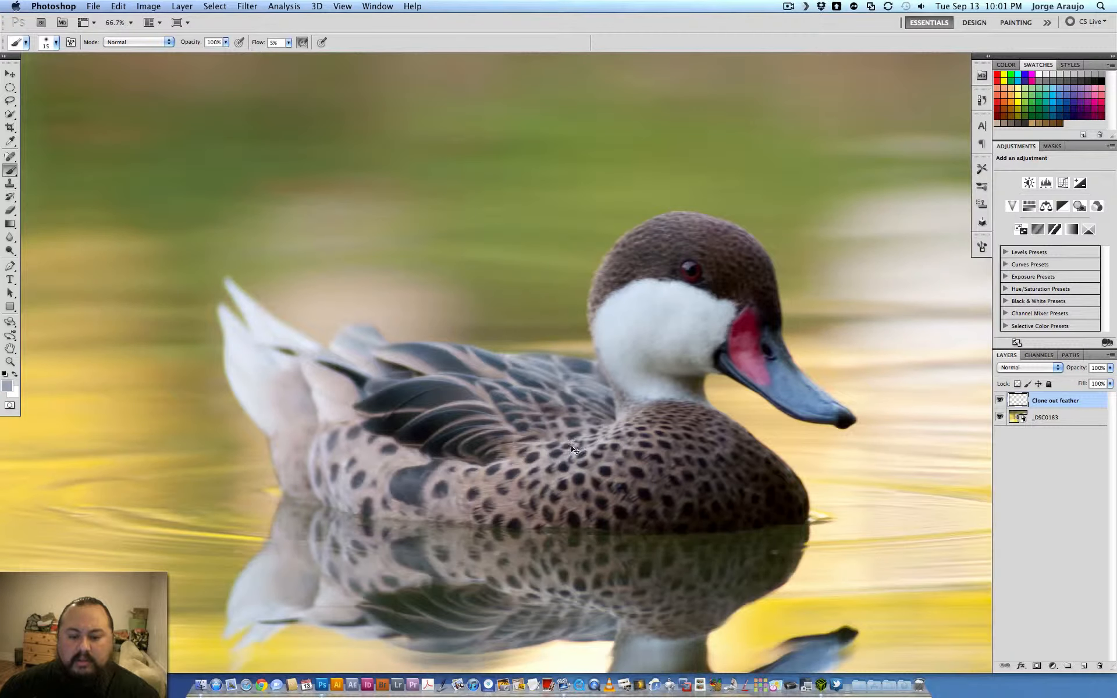
key(super+minus)
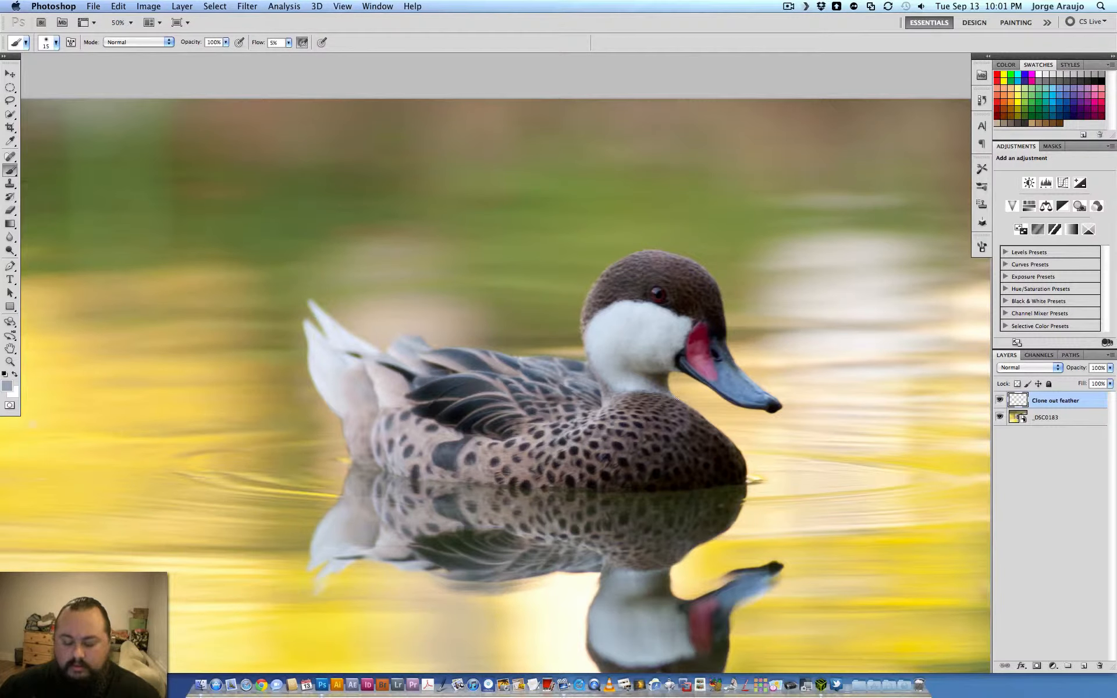
key(super+minus)
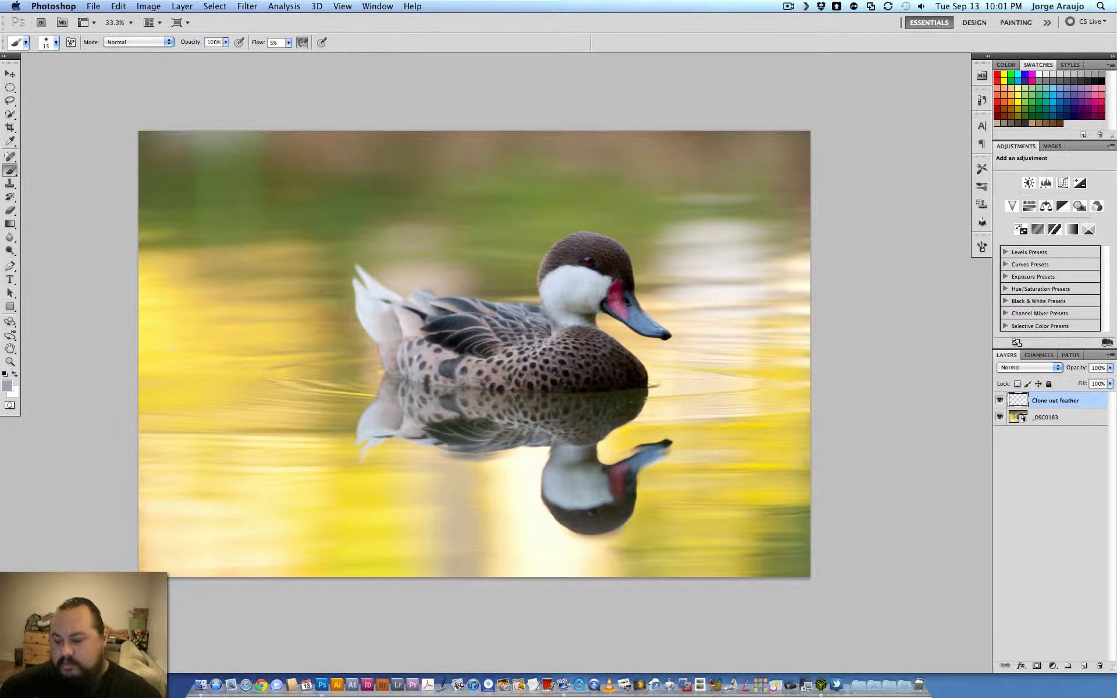
alt+click(1084, 666)
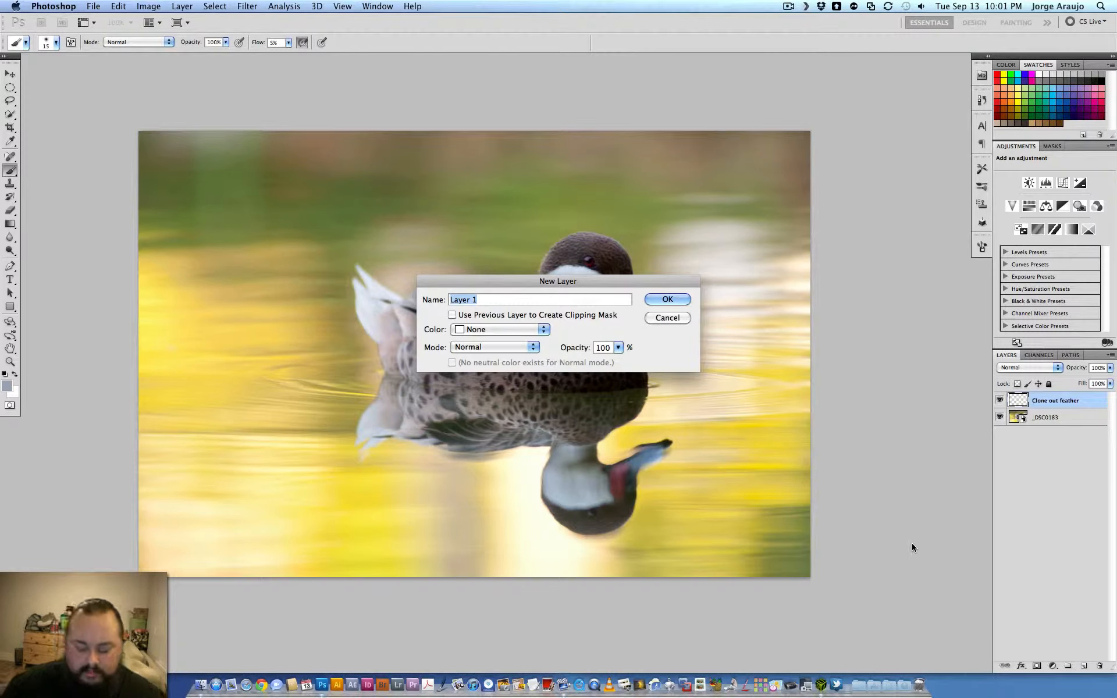
text(Airbrush)
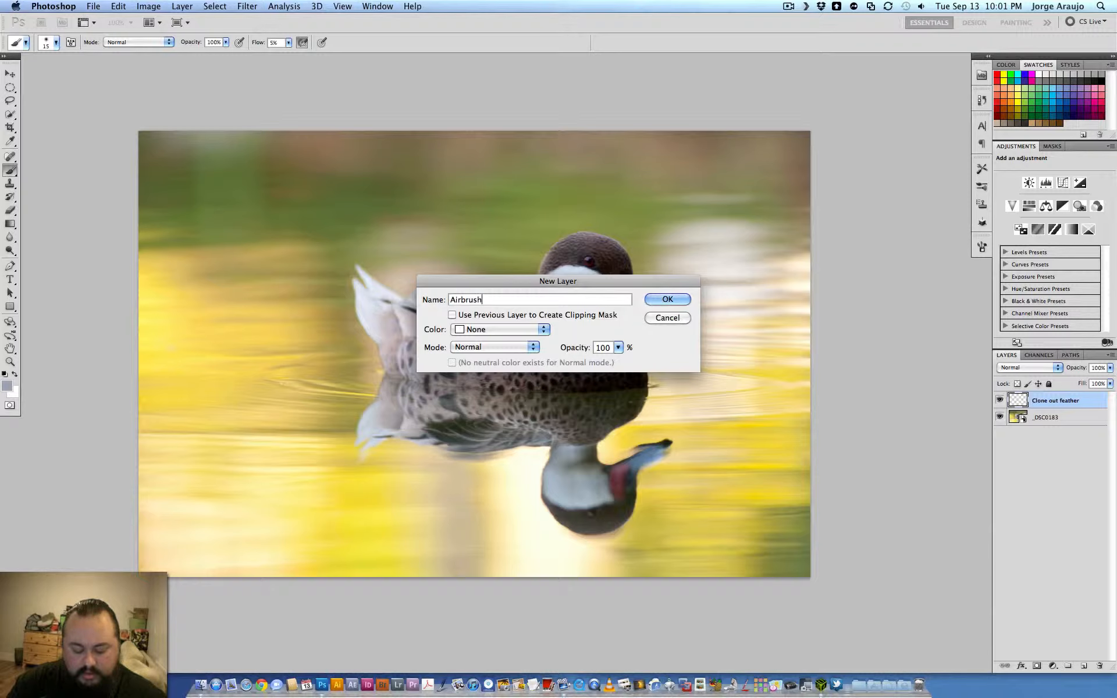
text( water)
key(Return)
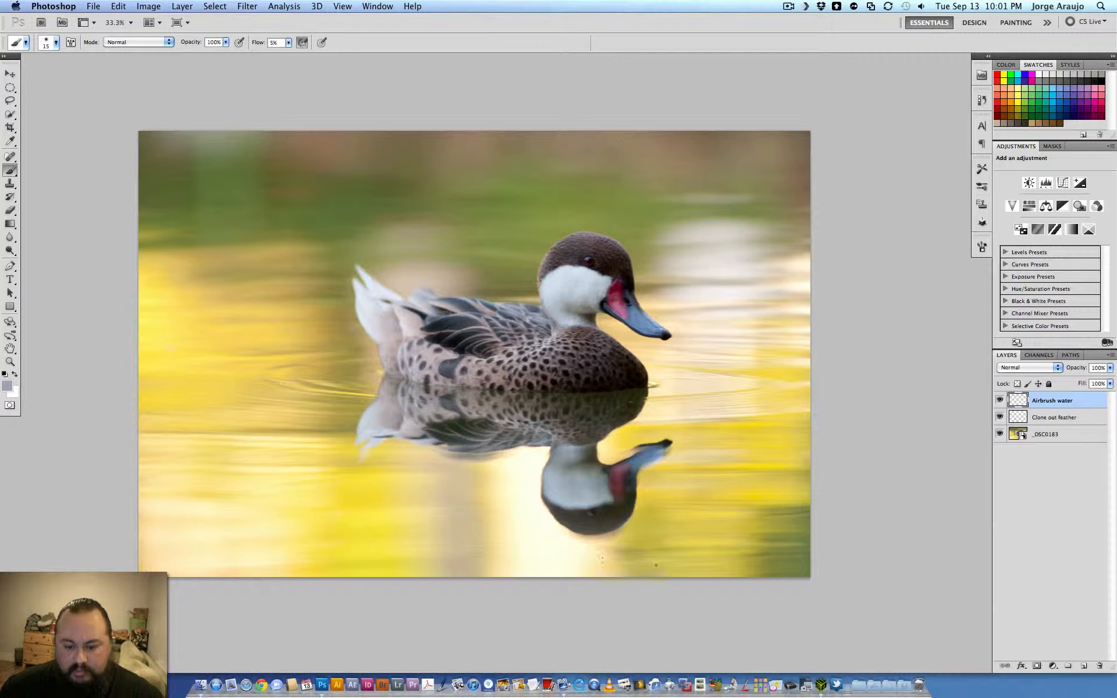
- Review the brush tip settings and enlarge the soft airbrush to 500 px for painting the water
key(super+plus)
drag(676, 531, 587, 496)
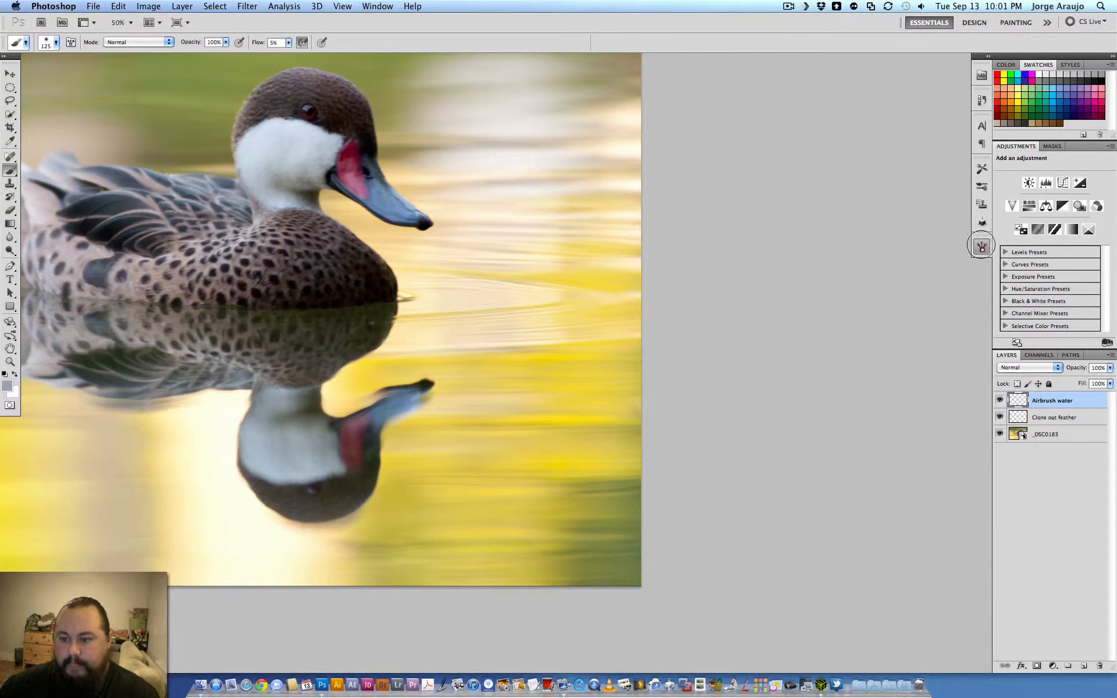
click(983, 245)
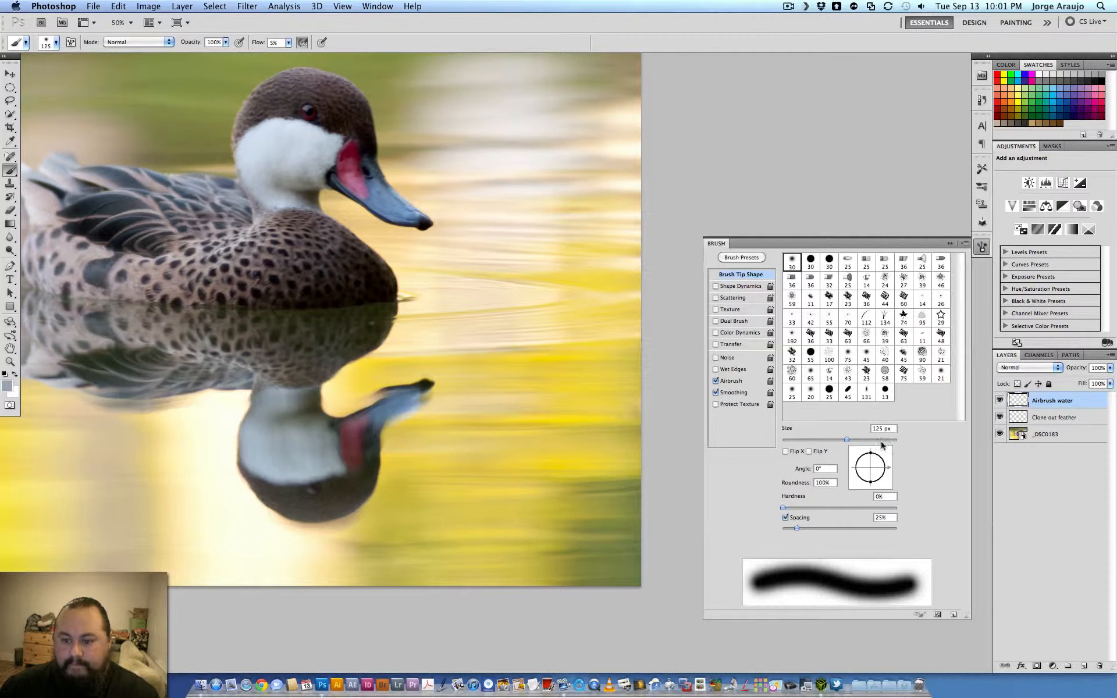
click(950, 244)
key(bracketright)
key(bracketright)
key(bracketright)
key(bracketright)
key(bracketright)
key(bracketright)
key(bracketright)
key(bracketright)
key(bracketright)
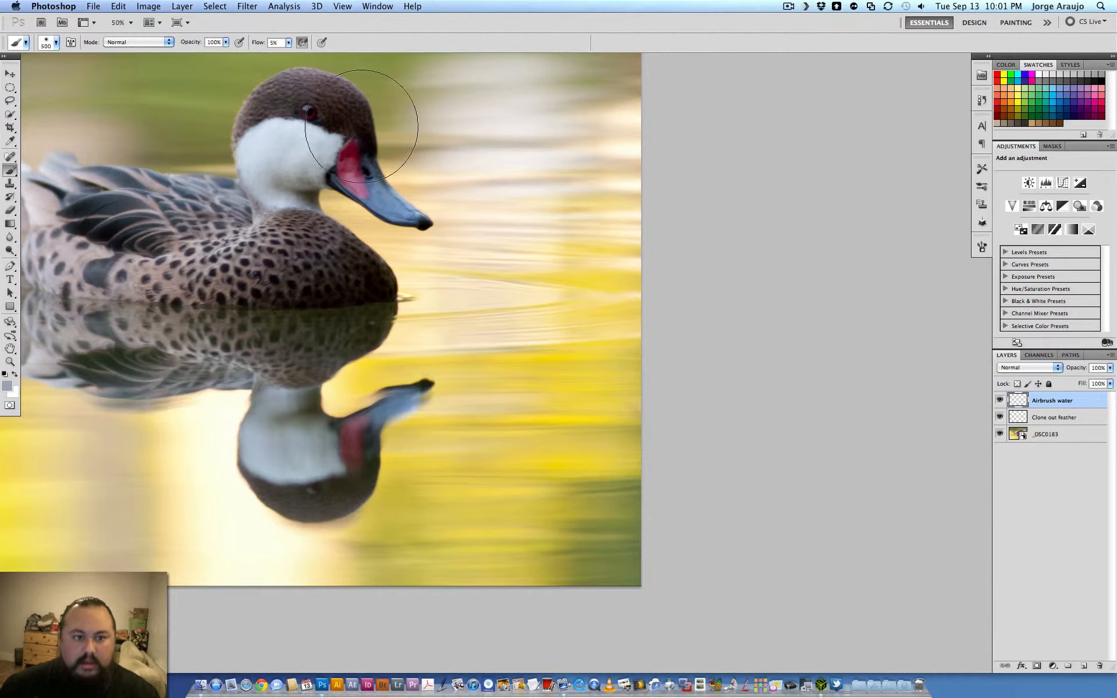
key(bracketleft)
key(bracketleft)
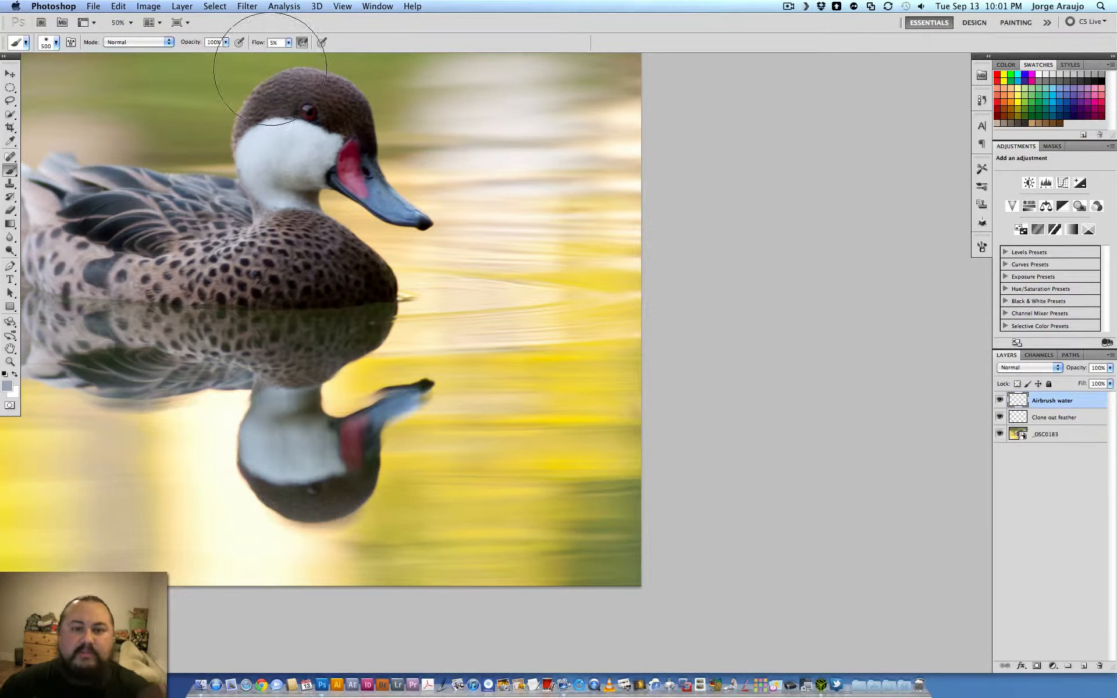
- Airbrush sampled yellow over the dark green water in the photo's lower right corner with a 250 px brush at 5% flow
alt+click(573, 463)
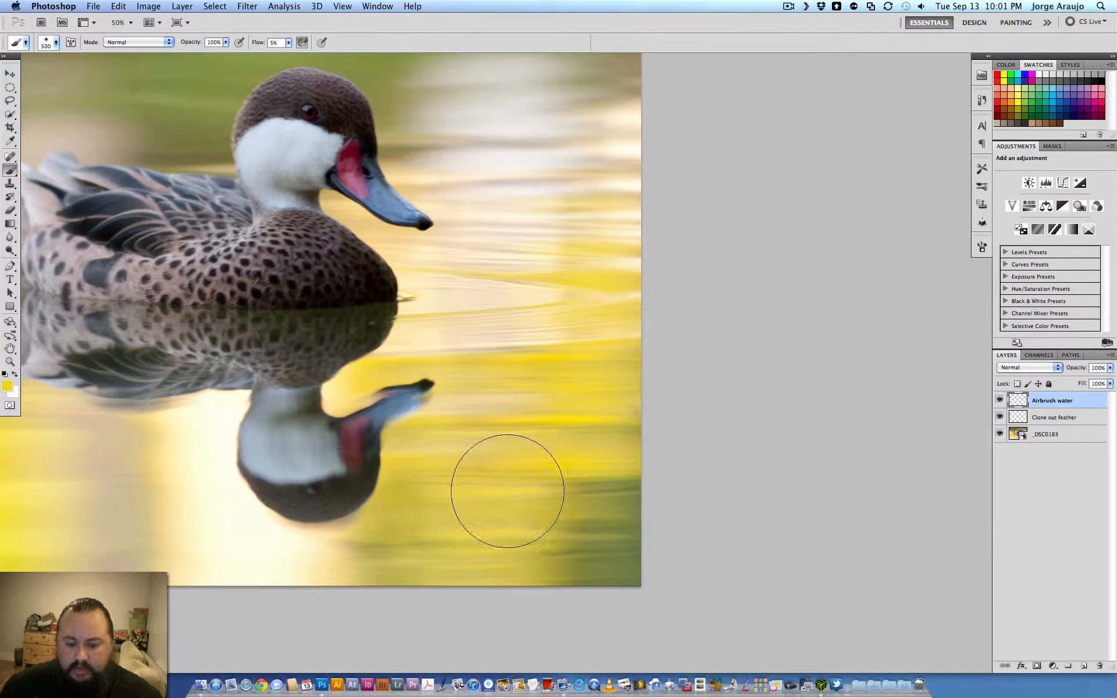
key(bracketleft)
key(bracketleft)
key(bracketleft)
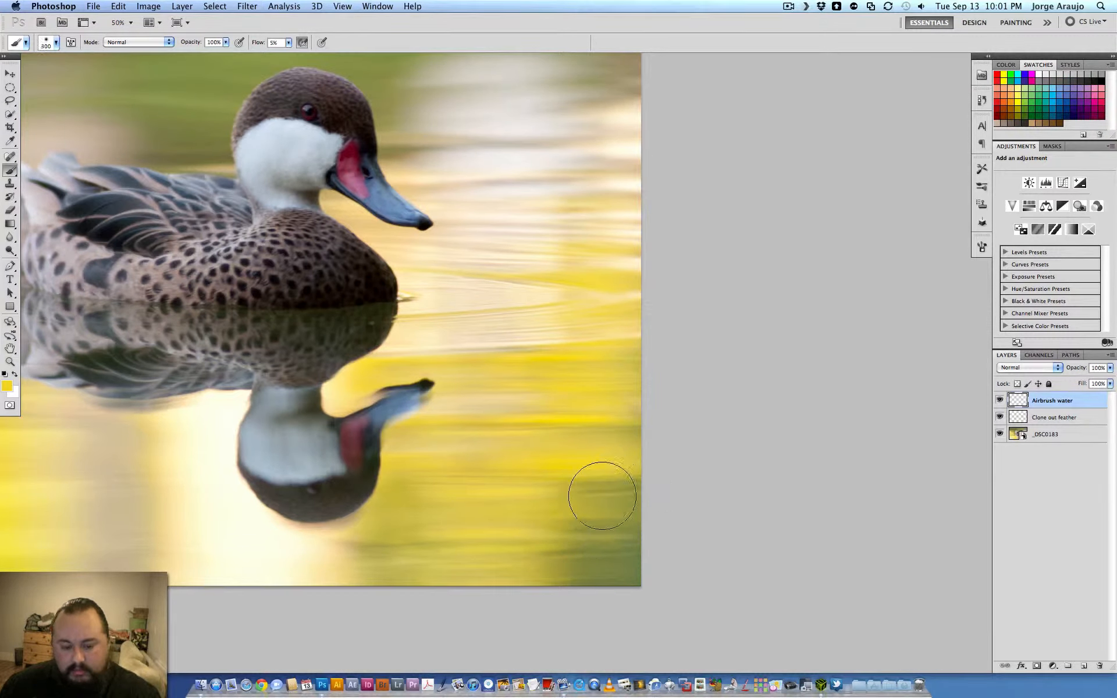
alt+click(532, 465)
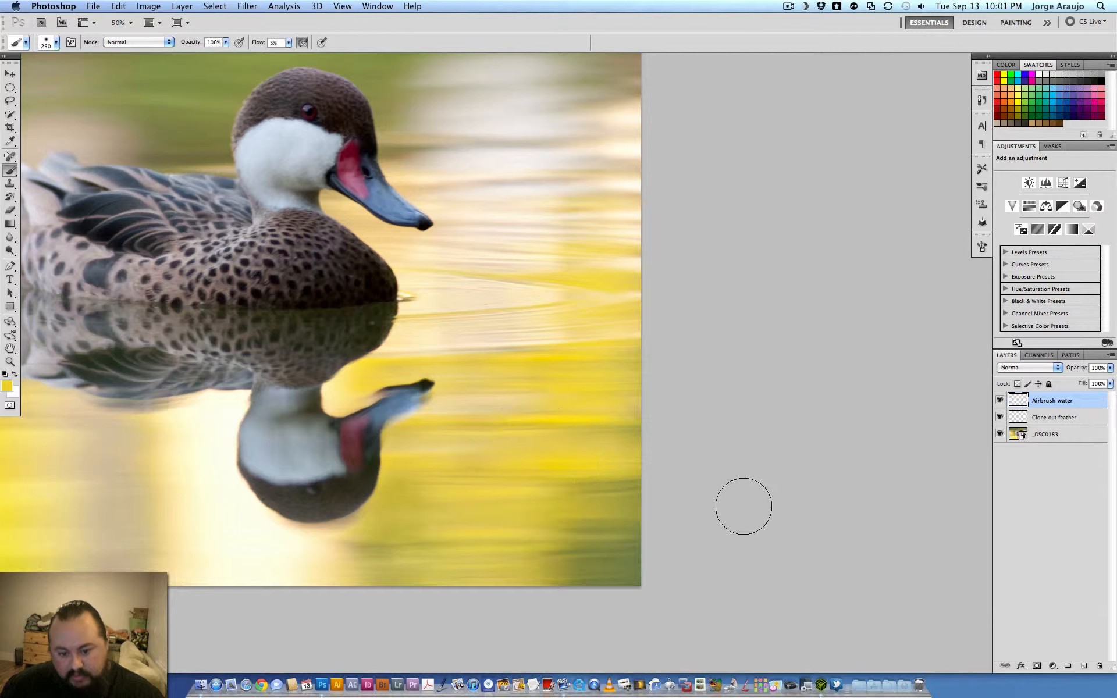
alt+click(567, 479)
mouse_move(502, 514)
mouse_down()
mouse_move(736, 584)
mouse_move(526, 547)
mouse_move(686, 529)
mouse_move(731, 466)
mouse_move(541, 496)
mouse_move(697, 580)
mouse_move(663, 506)
mouse_move(480, 463)
mouse_move(813, 413)
mouse_move(803, 448)
mouse_move(491, 536)
mouse_move(785, 573)
mouse_move(803, 457)
mouse_up()
key(super+minus)
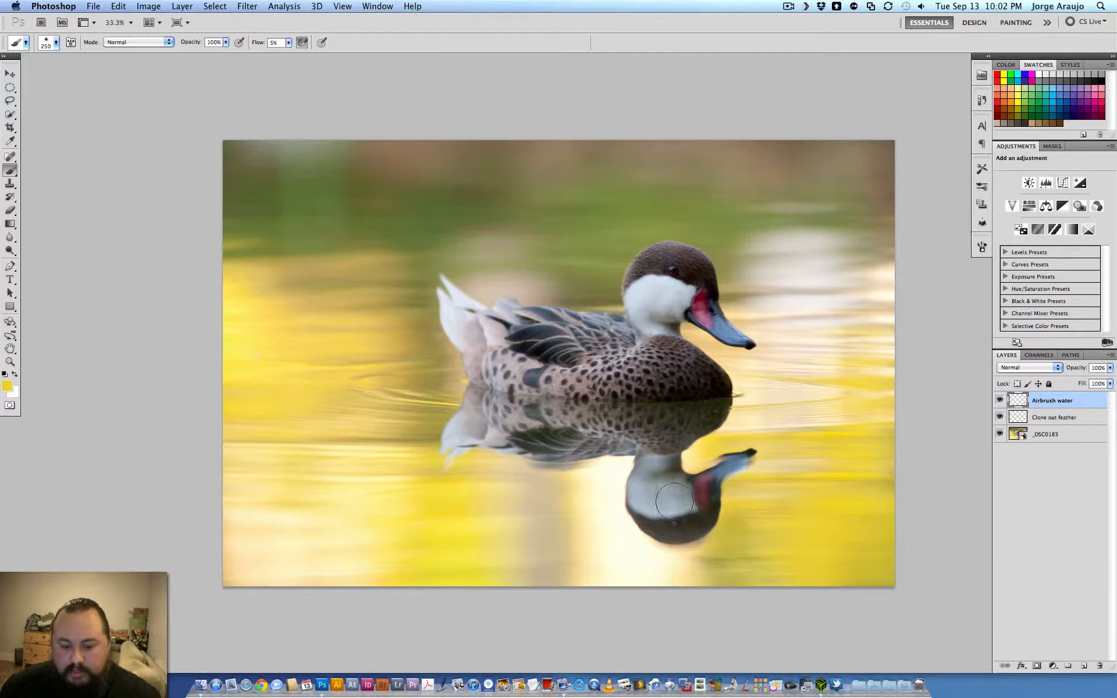
- Airbrush sampled pale cream tones over the water in the photo's lower left corner with a 400 px brush at 5% flow
drag(670, 524, 531, 516)
key(bracketright)
key(bracketright)
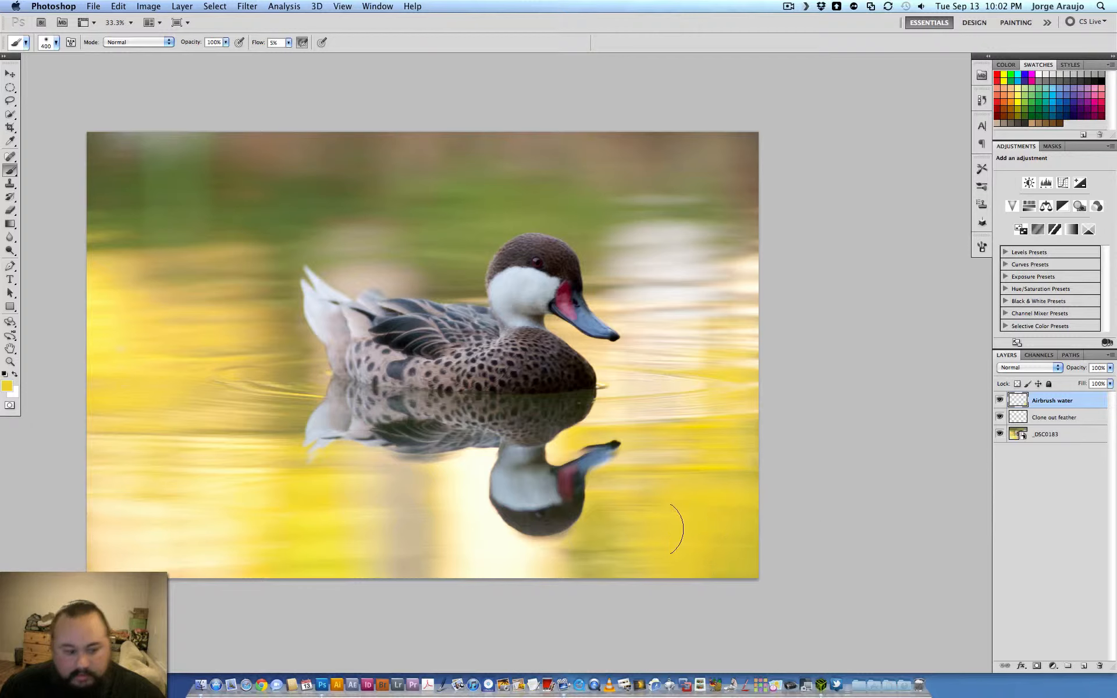
alt+click(115, 538)
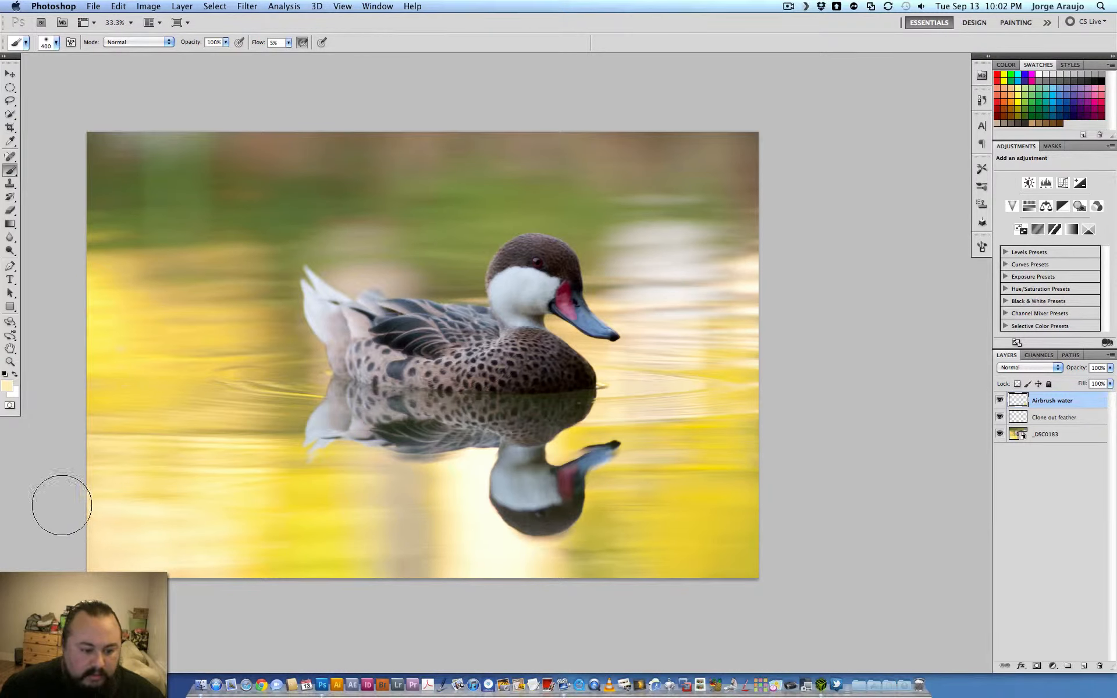
alt+click(138, 557)
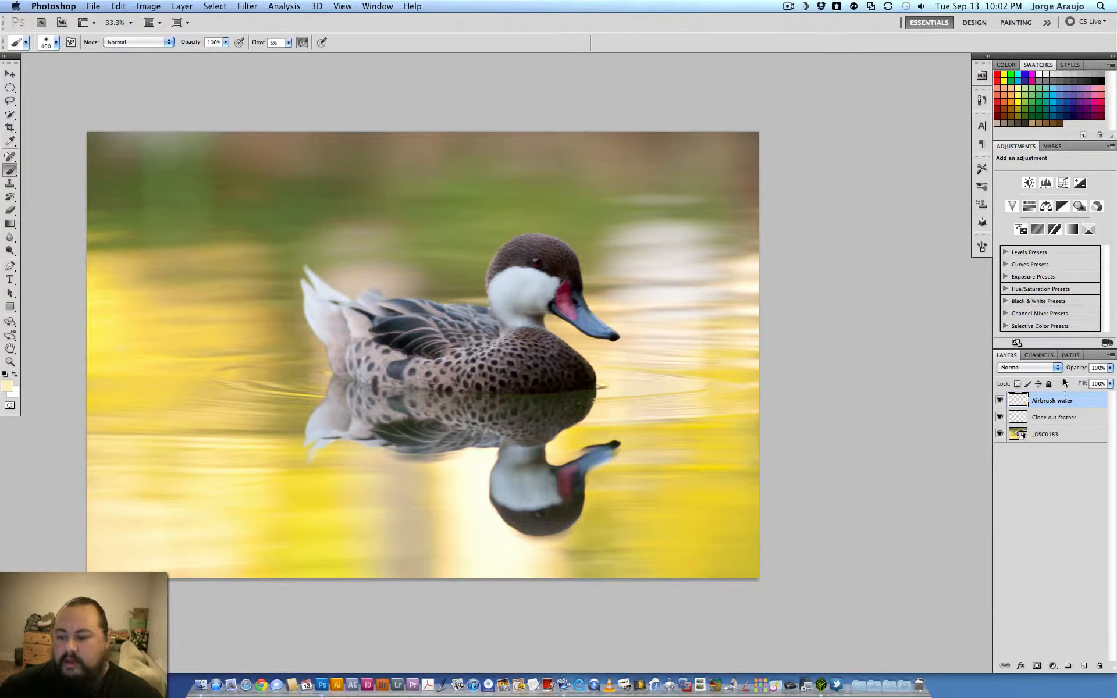
- Set the "Airbrush water" layer's opacity to 75% and airbrush sampled yellow over the water in the photo's lower right corner
click(1110, 368)
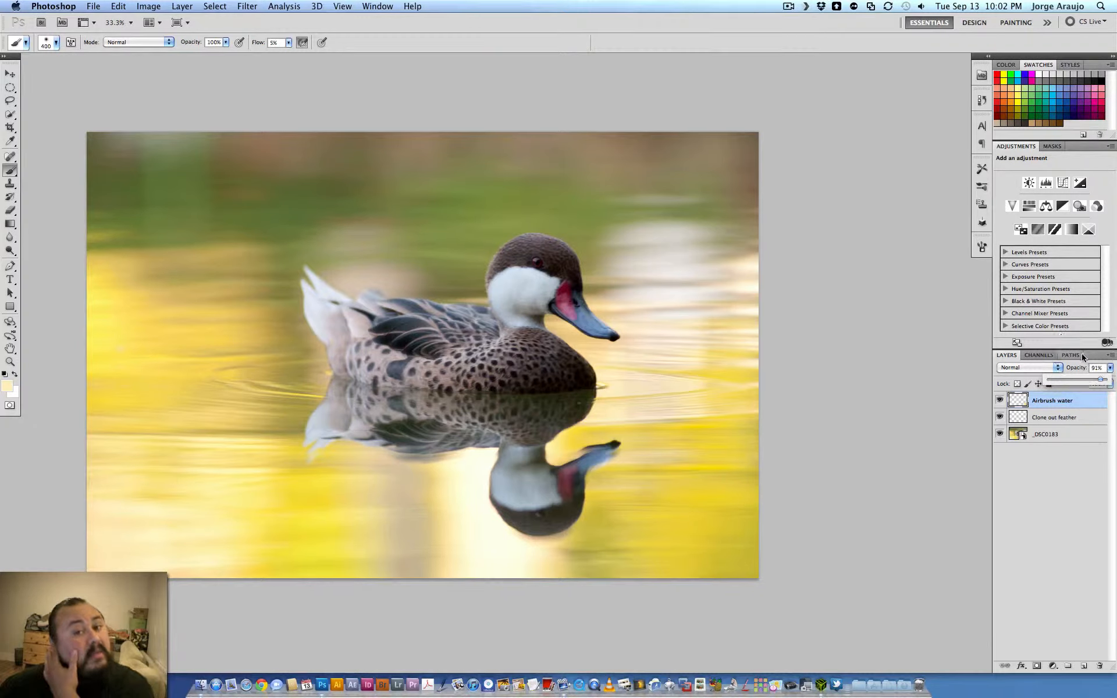
click(1097, 368)
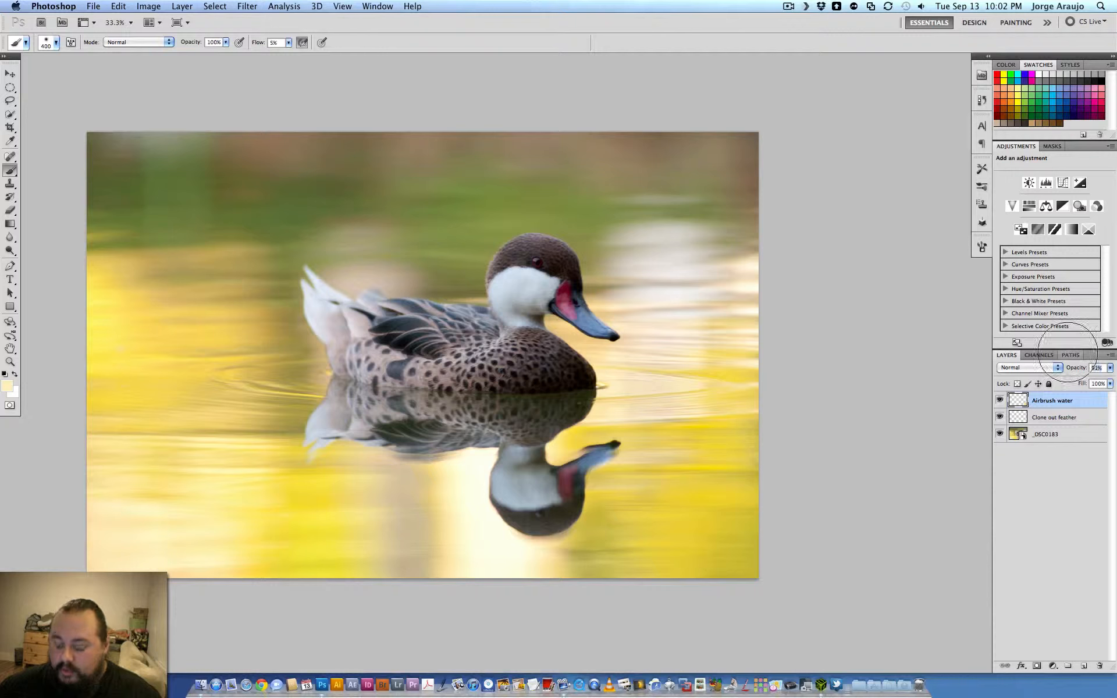
text(65)
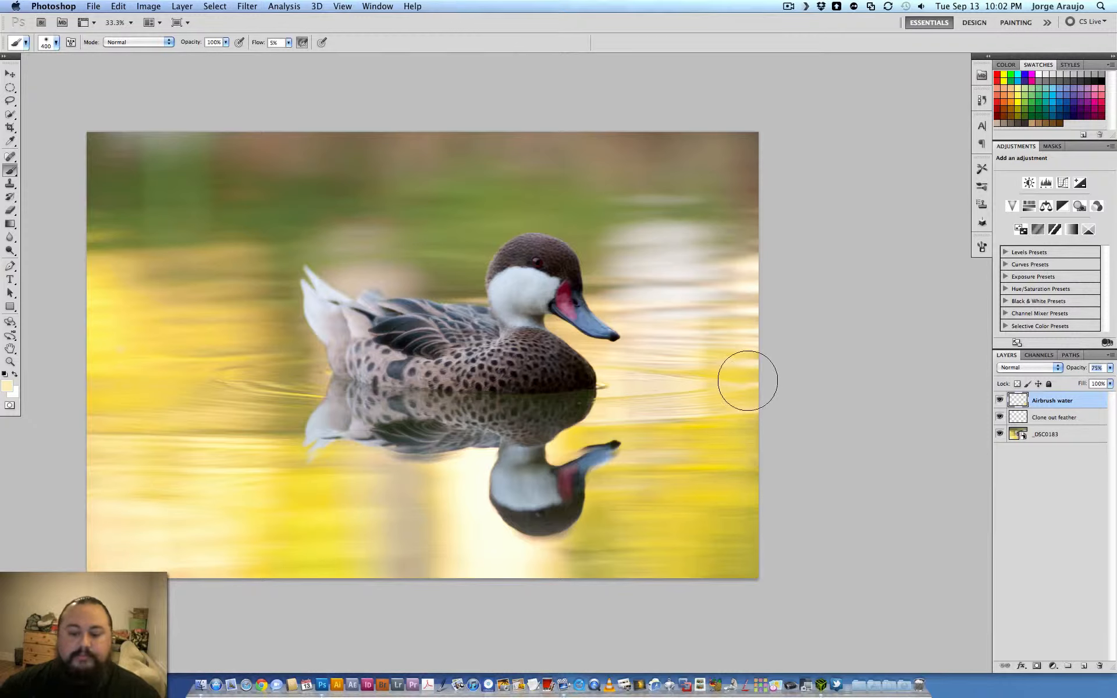
alt+click(716, 537)
mouse_move(718, 538)
mouse_down()
mouse_move(696, 531)
mouse_move(749, 519)
mouse_move(706, 544)
mouse_move(716, 559)
mouse_move(694, 562)
mouse_move(703, 535)
mouse_up()
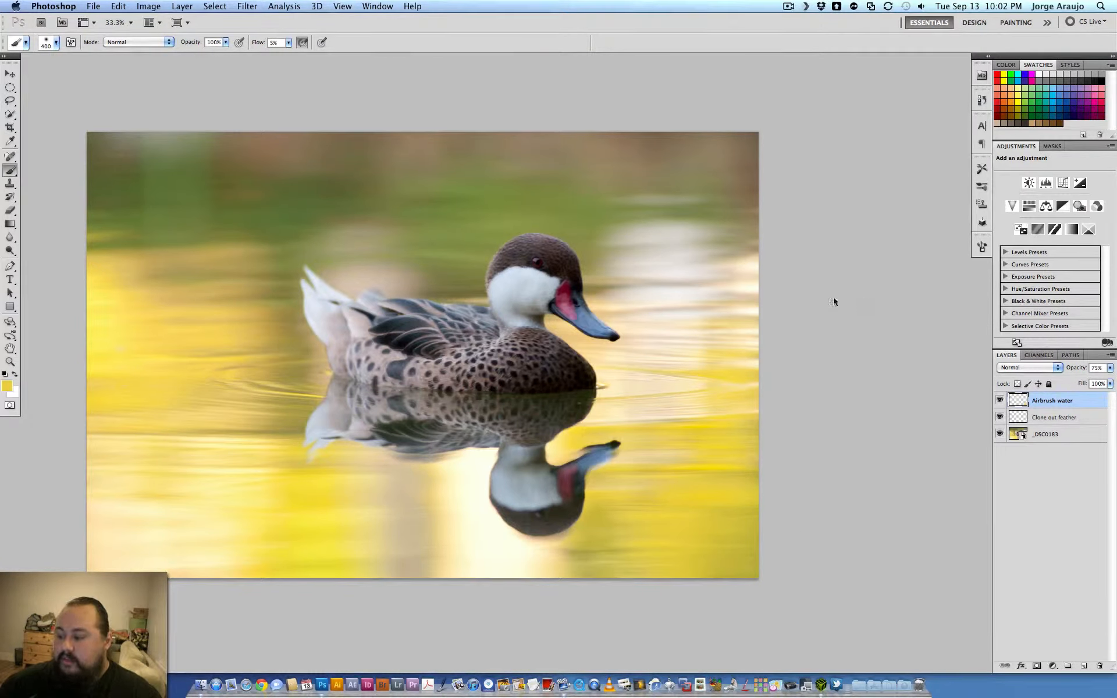
- Add a Curves adjustment layer named "Contrast" above the "Airbrush water" layer, with the duck's head in close view
key(super+plus)
key(super+plus)
key(super+plus)
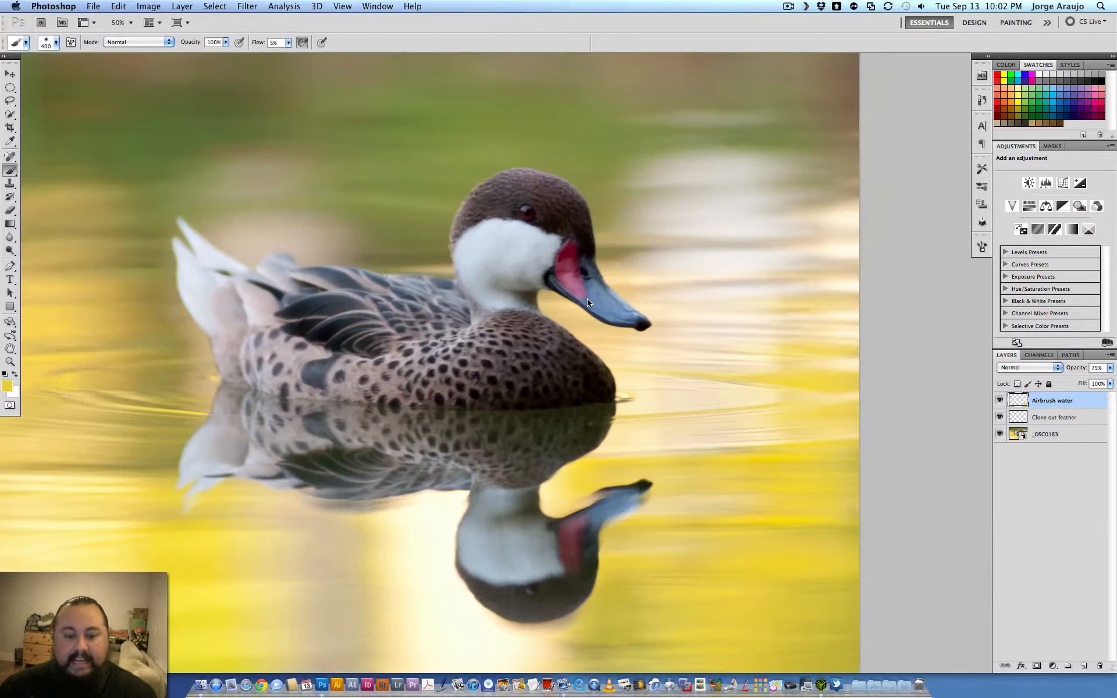
drag(552, 217, 581, 442)
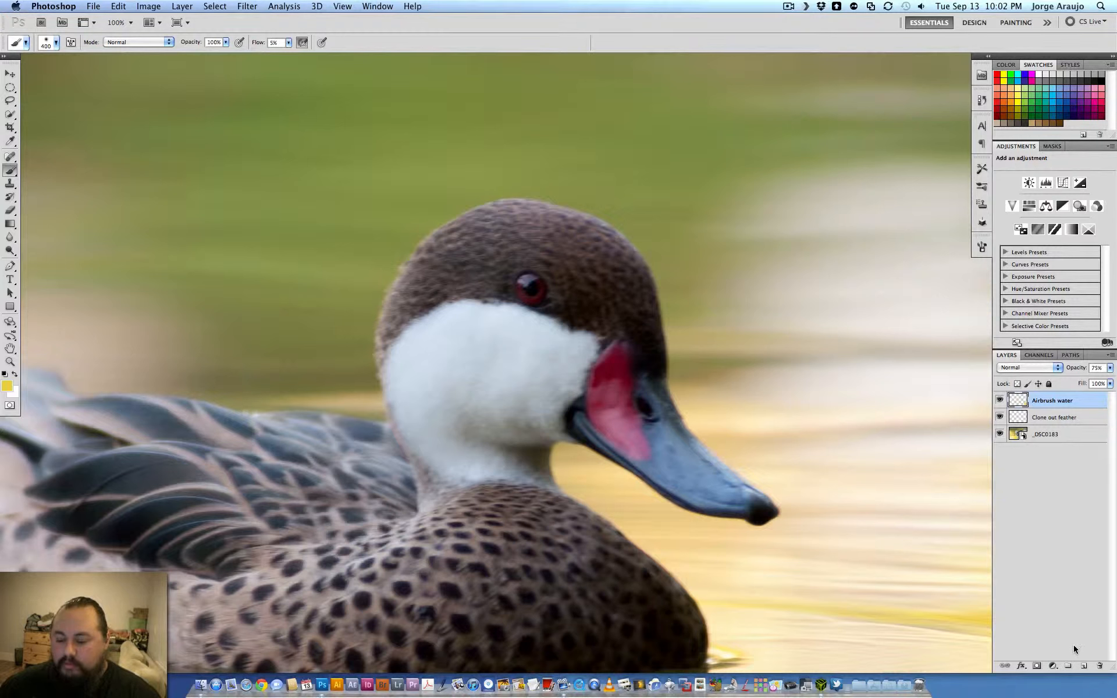
click(1053, 668)
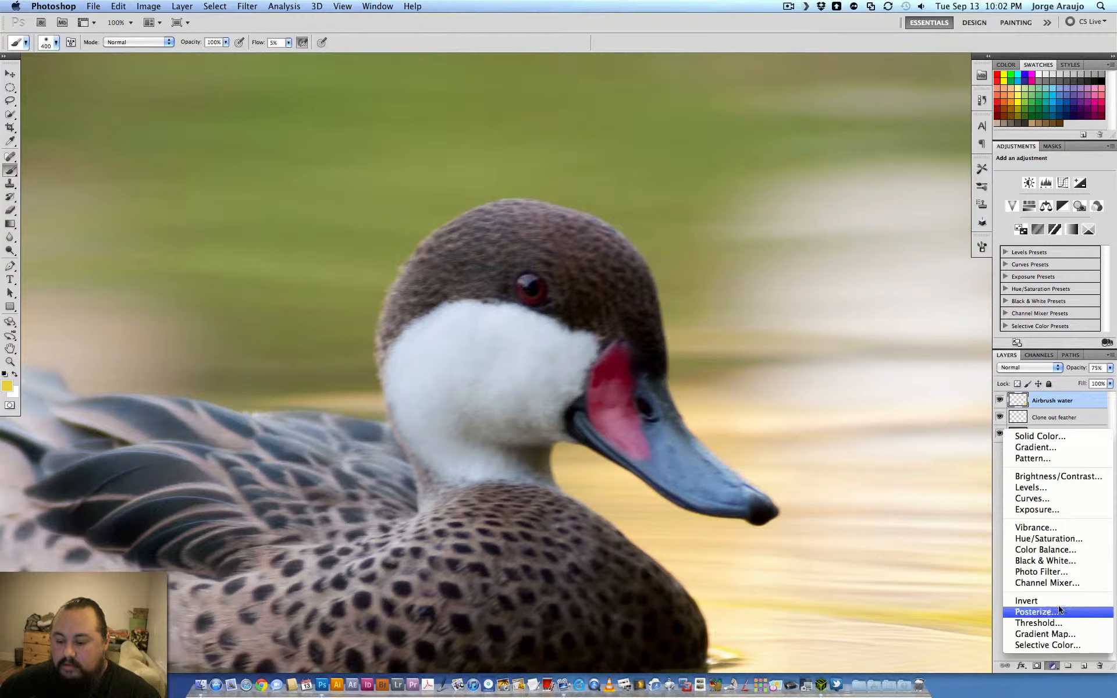
click(1056, 502)
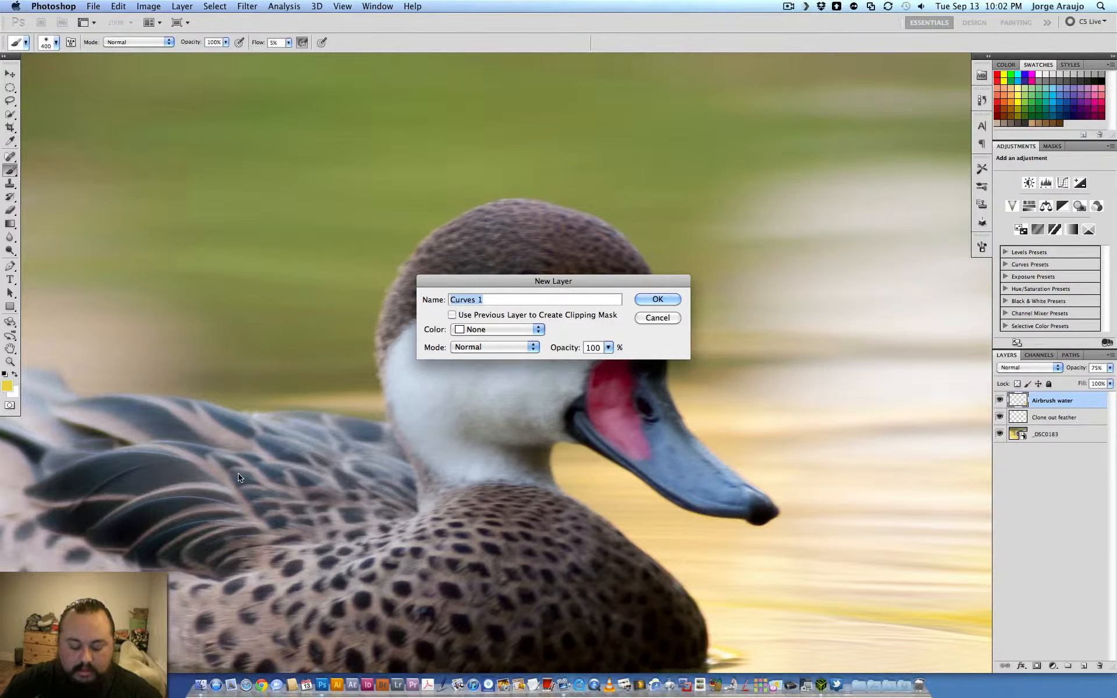
text(Contras)
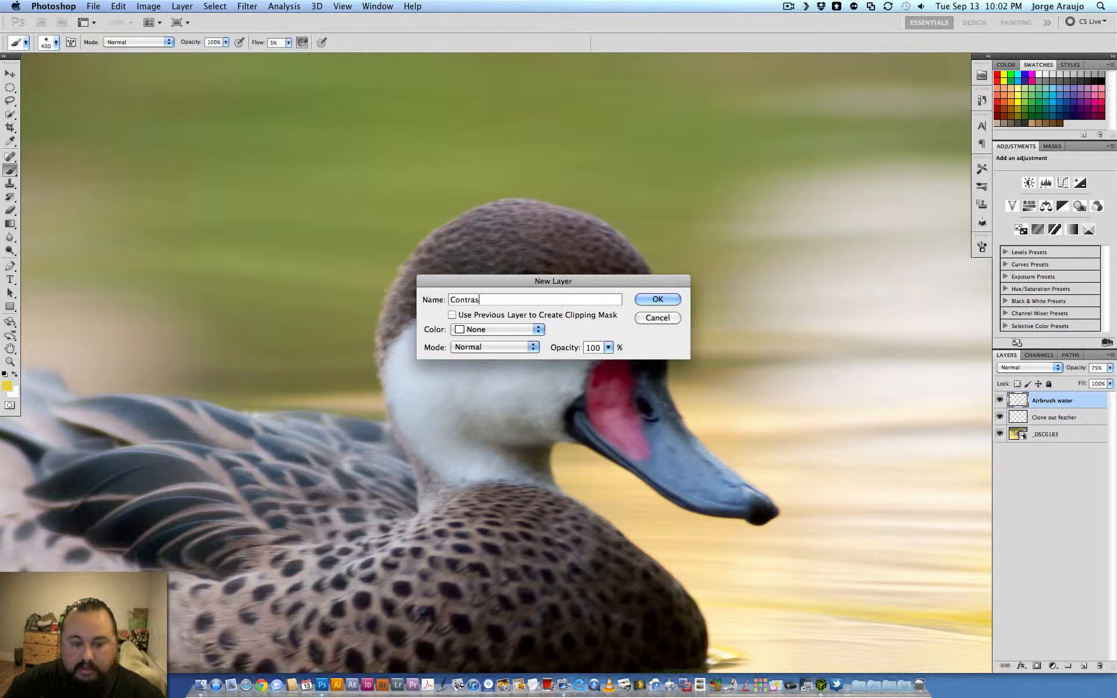
text(t)
key(Return)
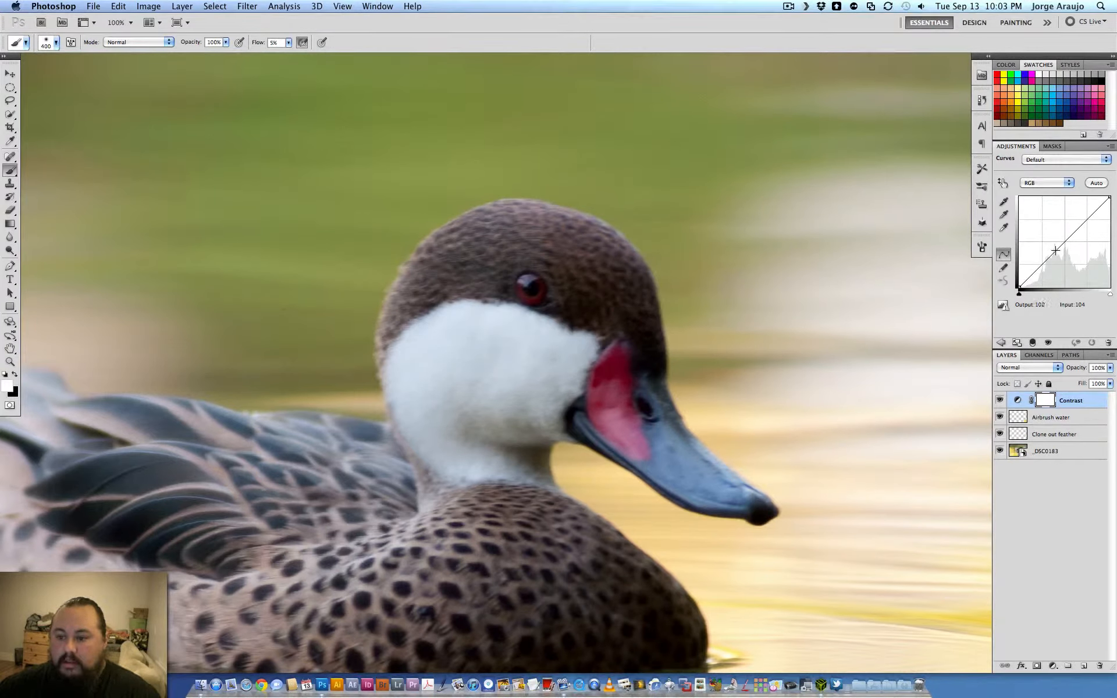
- Shape the RGB curve into an S with points at input 165, output 181 and input 103, output 96, and compare before and after
drag(1055, 250, 1077, 223)
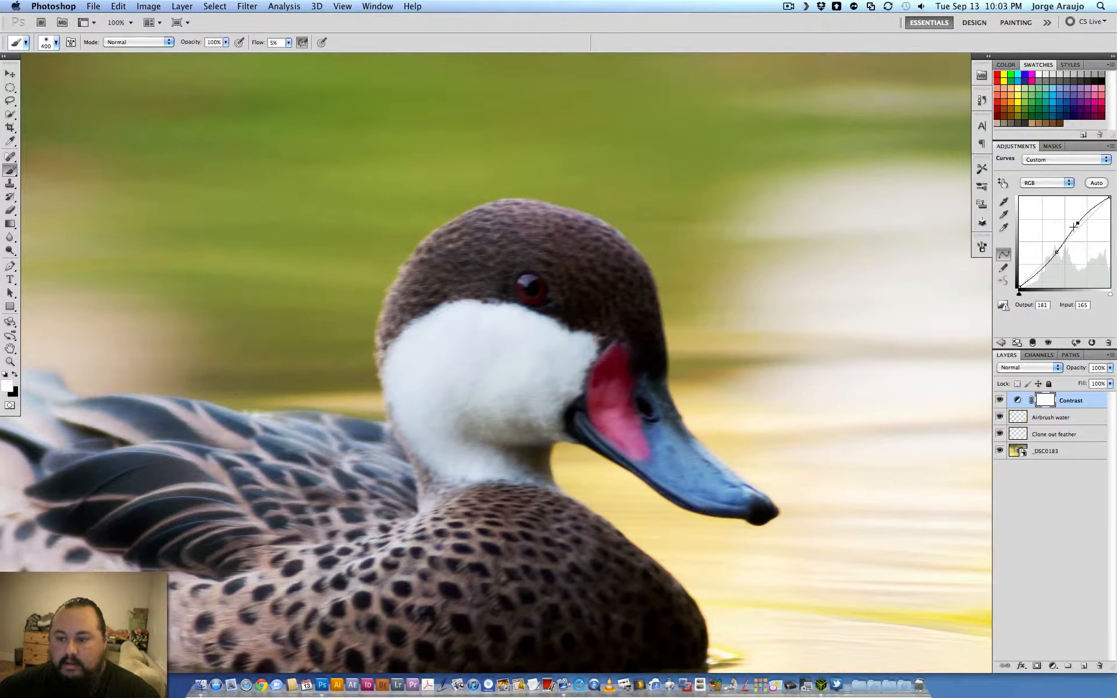
click(1057, 252)
key(super+minus)
key(super+minus)
key(super+minus)
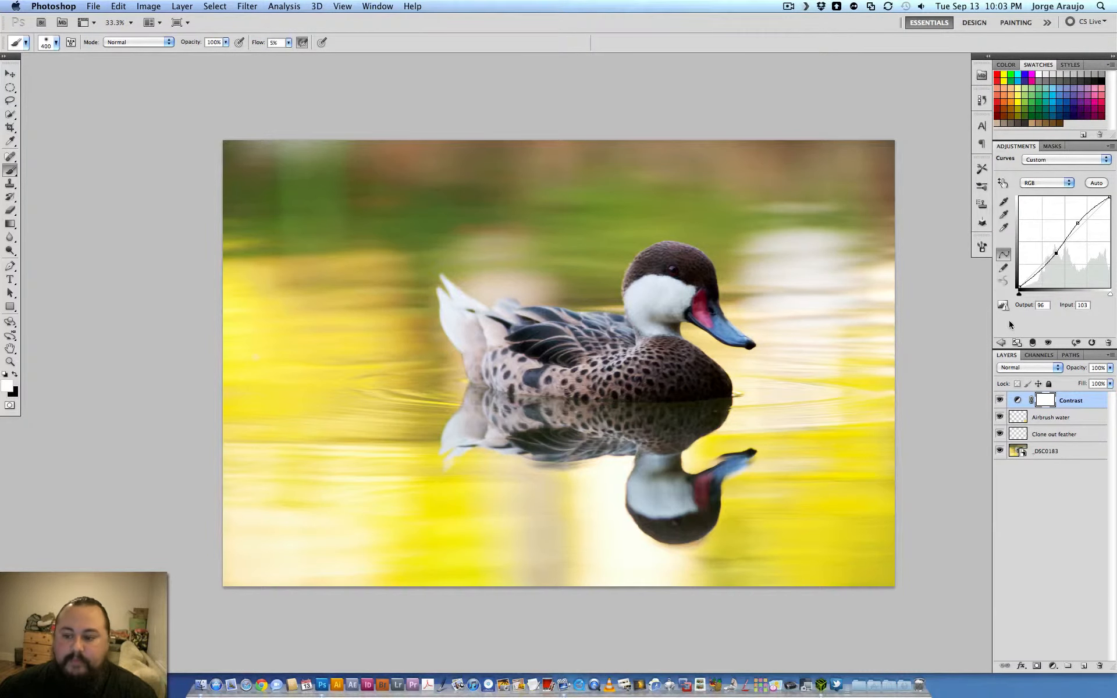
click(1001, 401)
click(1000, 401)
click(1000, 401)
click(1000, 401)
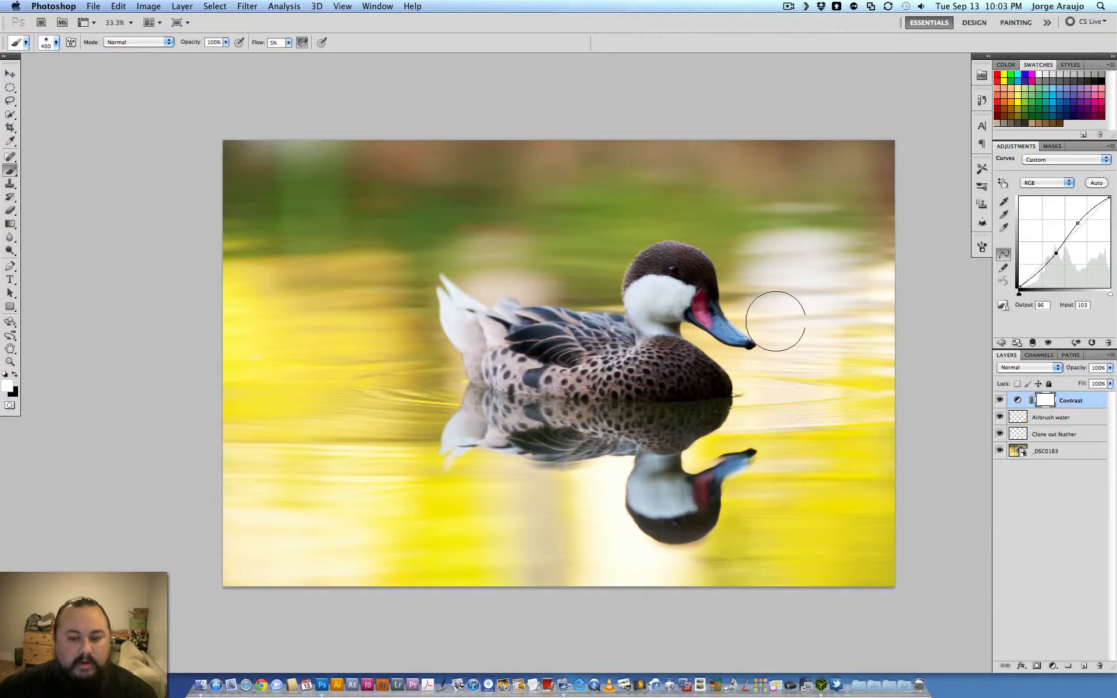
- Invert the Contrast layer's mask to black to hide the adjustment from the whole photo
key(super+plus)
key(super+plus)
drag(761, 266, 488, 425)
key(super+plus)
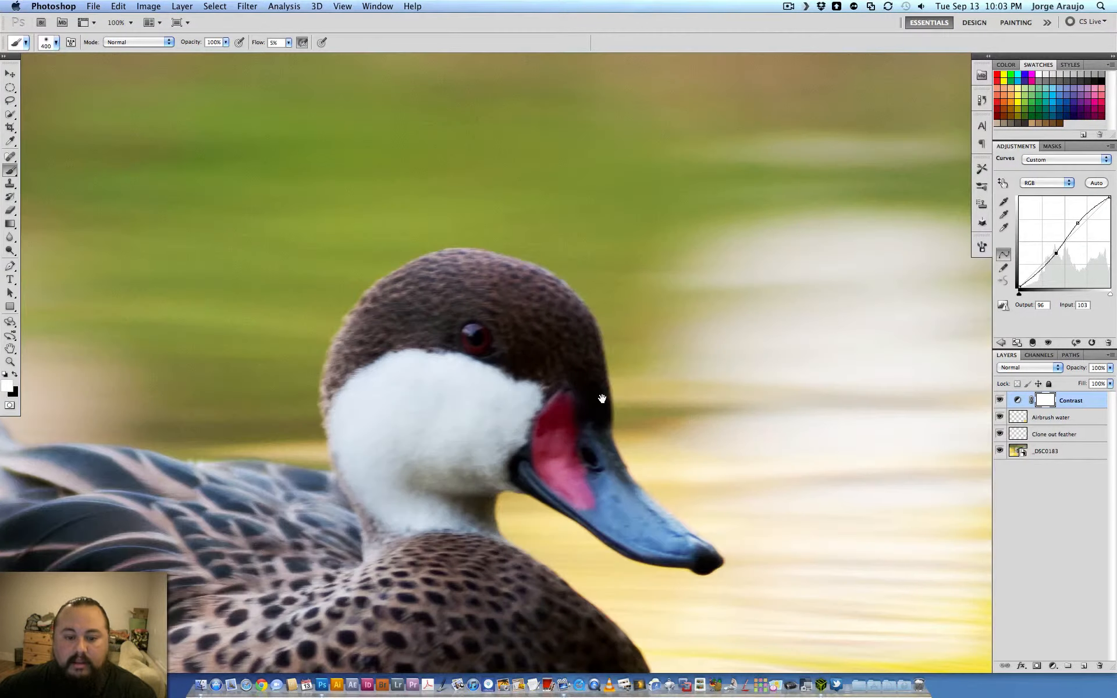
drag(602, 399, 713, 335)
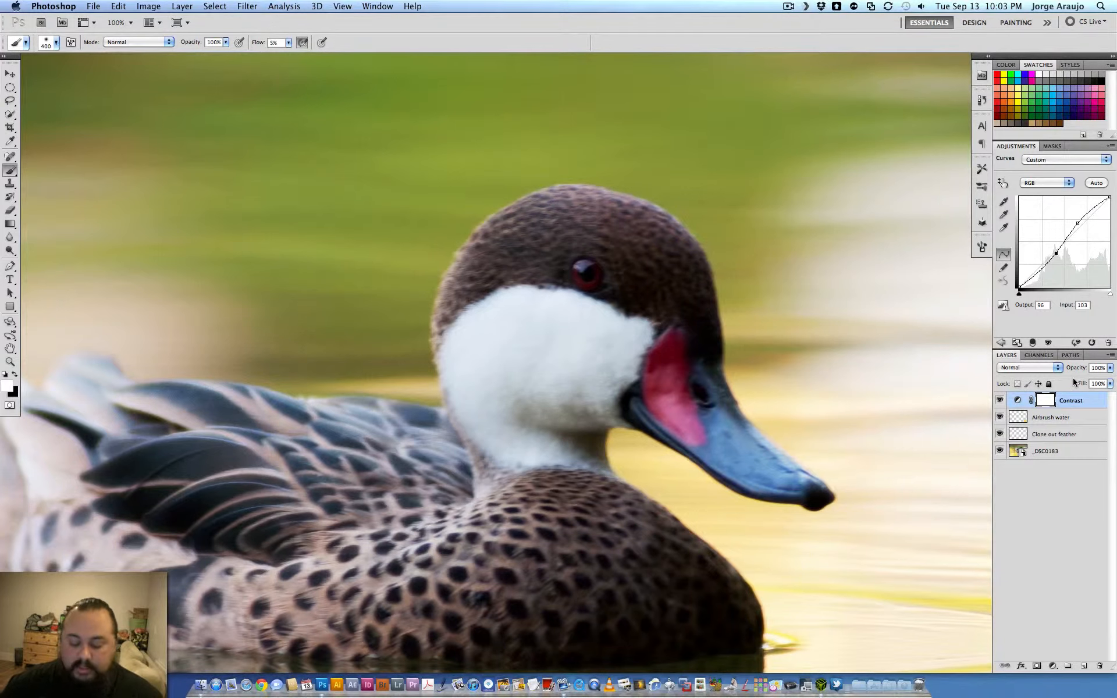
key(super+i)
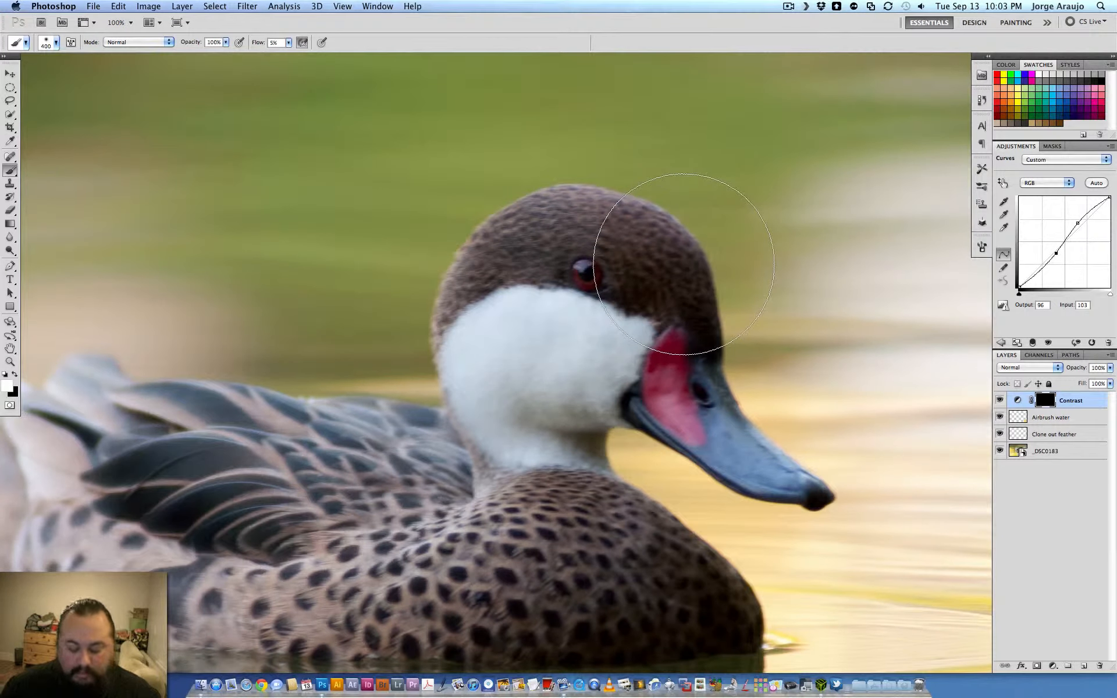
- Reveal the contrast adjustment on the duck's eye by painting its mask white with a 30 px brush at 100% flow
key(bracketleft)
key(bracketleft)
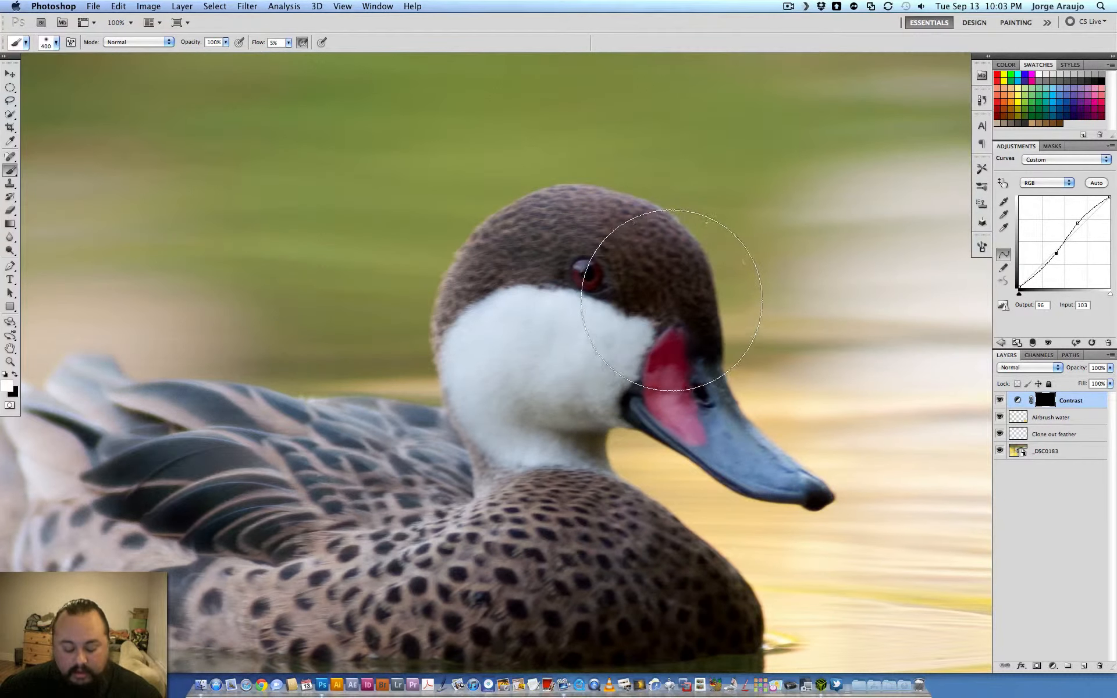
key(bracketleft)
key(bracketleft)
key(bracketleft)
key(bracketleft)
key(bracketleft)
key(bracketleft)
key(bracketleft)
key(bracketleft)
key(bracketleft)
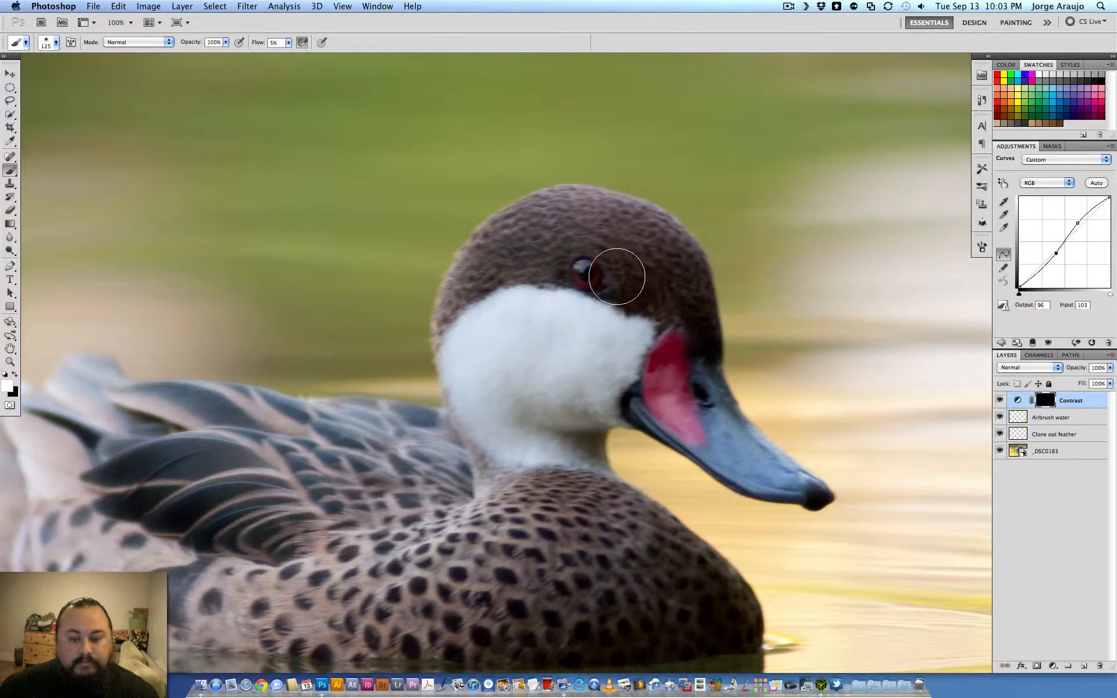
key(super+plus)
key(super+plus)
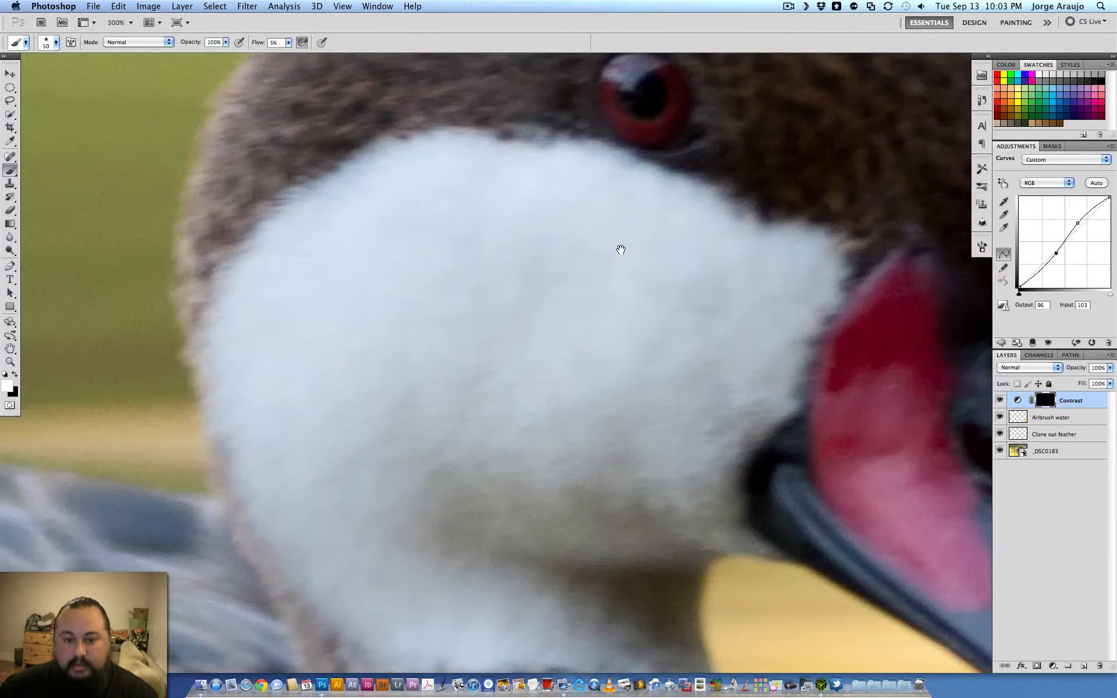
drag(621, 250, 566, 498)
key(bracketleft)
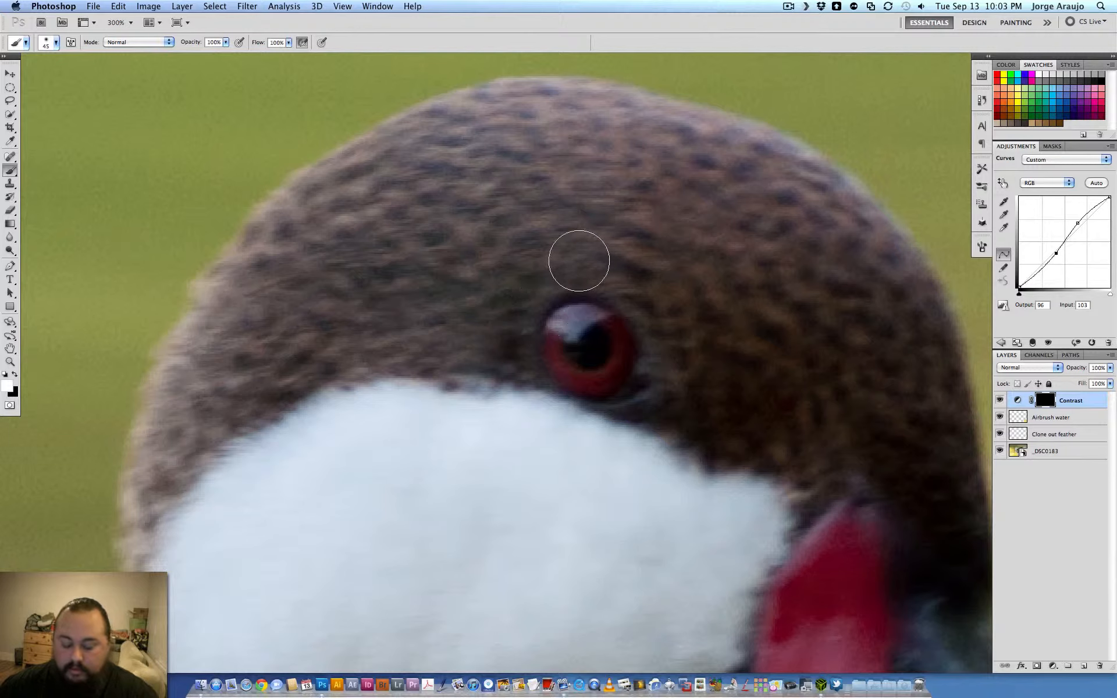
key(bracketleft)
key(bracketleft)
key(bracketleft)
mouse_move(606, 353)
mouse_down()
mouse_move(583, 368)
mouse_move(608, 364)
mouse_move(605, 325)
mouse_move(584, 311)
mouse_move(573, 332)
mouse_move(600, 359)
mouse_move(601, 324)
mouse_move(604, 370)
mouse_move(619, 352)
mouse_up()
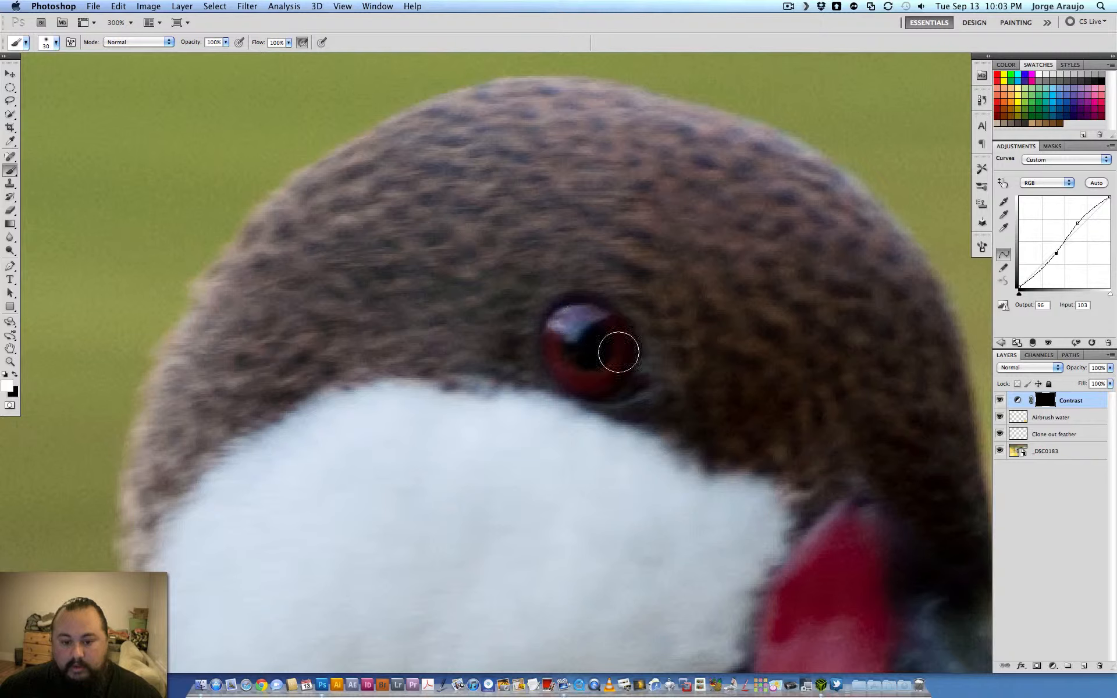
click(1000, 401)
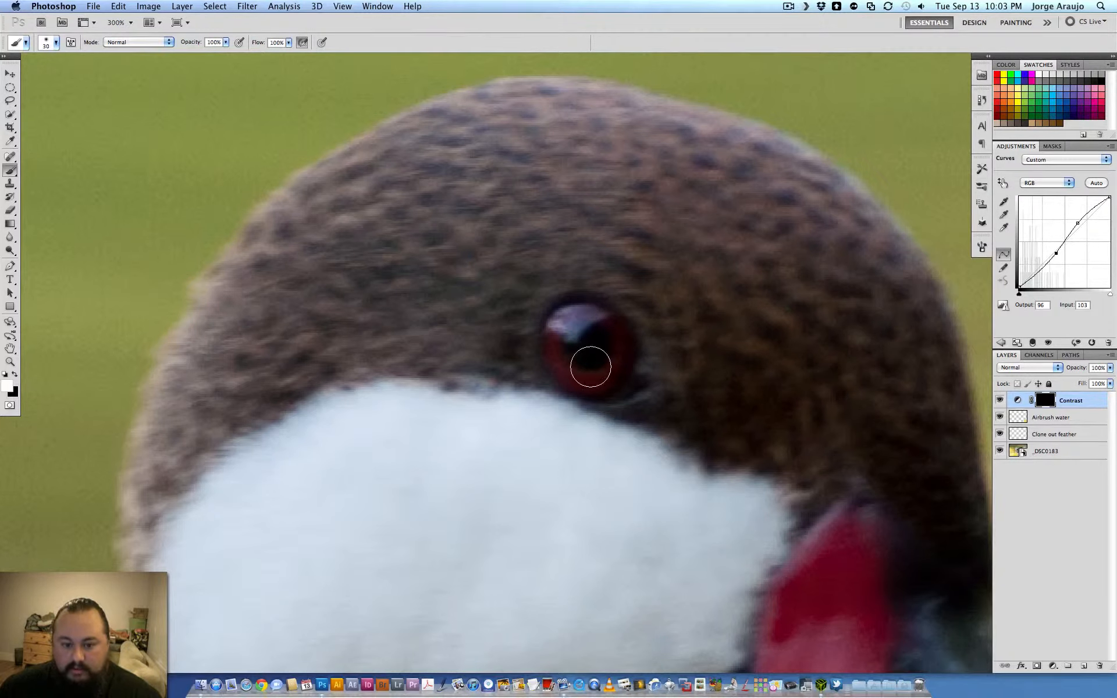
- Brighten the Contrast curve by moving its upper point to input 150, output 181, and compare the eye before and after
mouse_move(1076, 224)
mouse_down()
mouse_move(1052, 251)
mouse_move(1073, 222)
mouse_up()
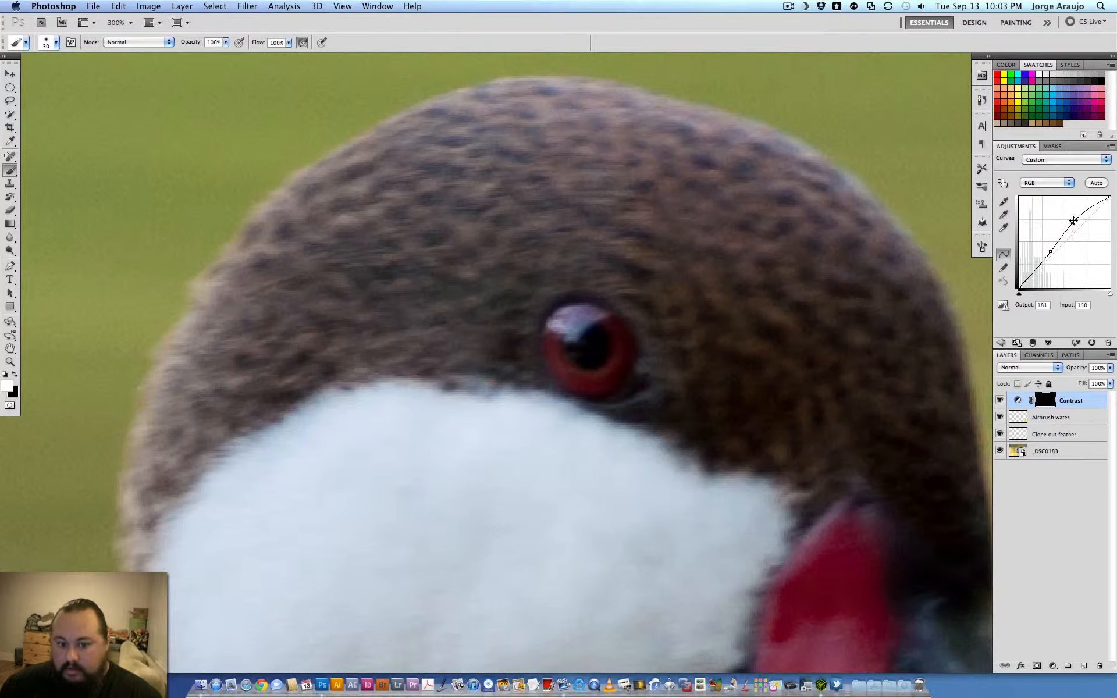
key(x)
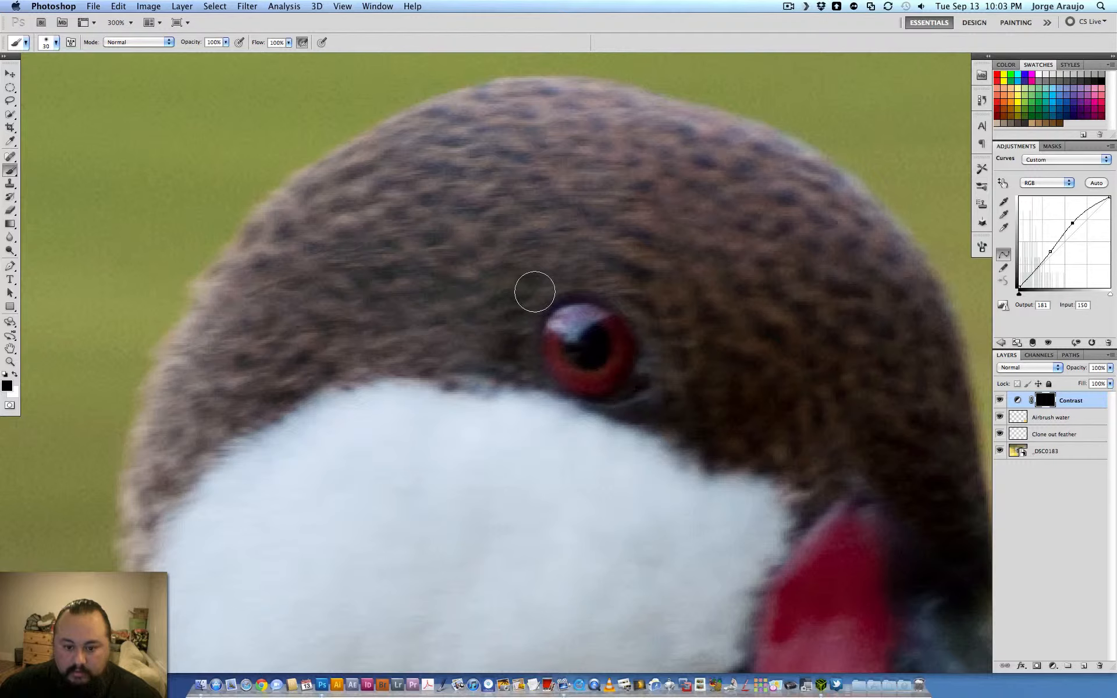
click(1000, 401)
click(1000, 400)
key(super+1)
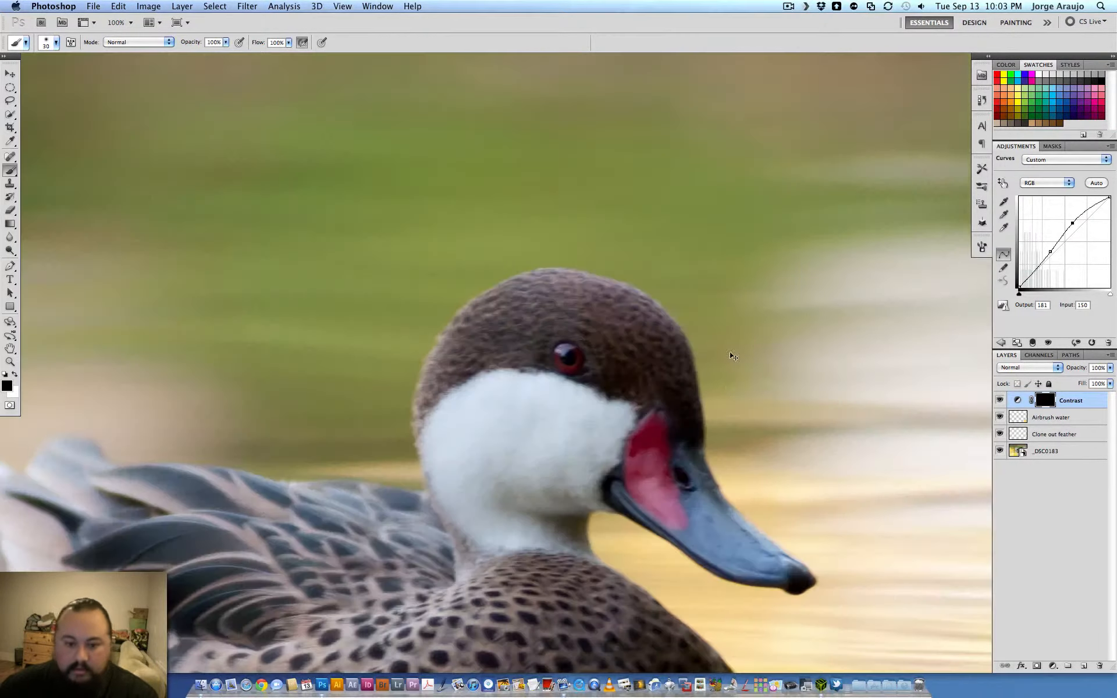
- Add a second Curves adjustment layer and raise its midtones with a point at input 116, output 145
key(super+equal)
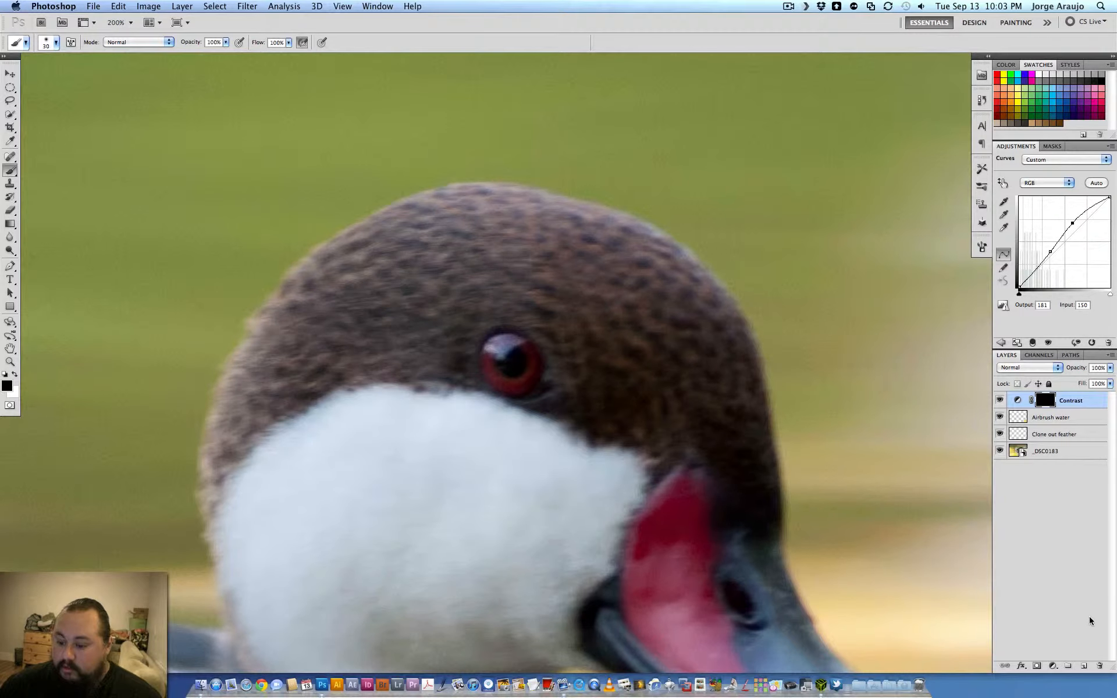
click(1053, 666)
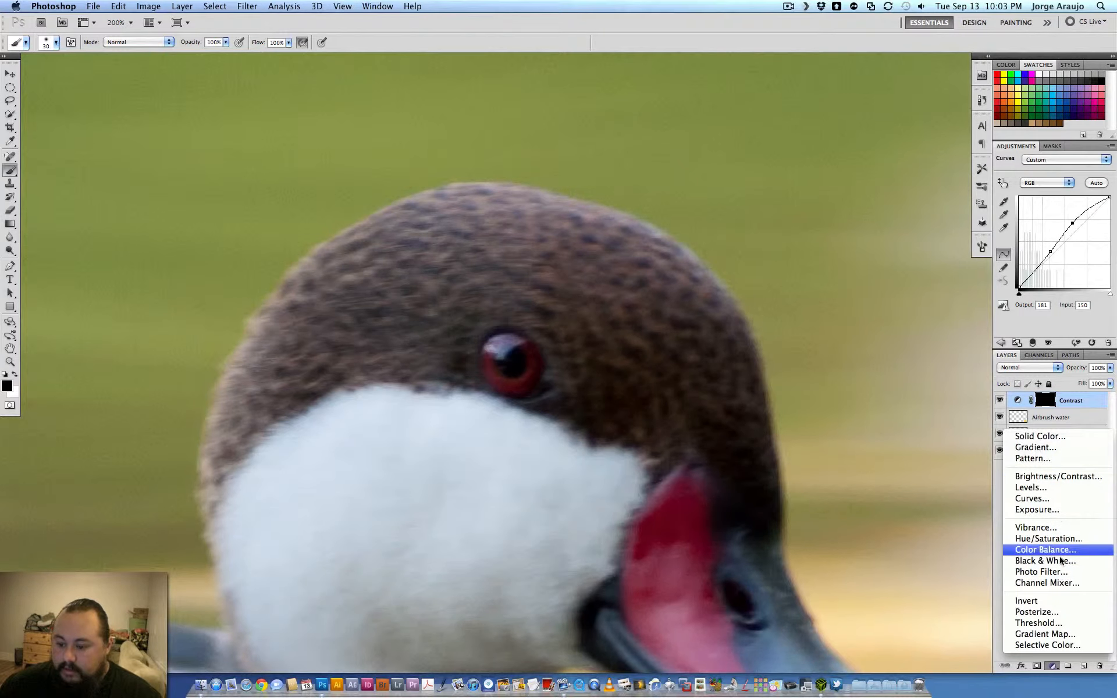
click(1020, 497)
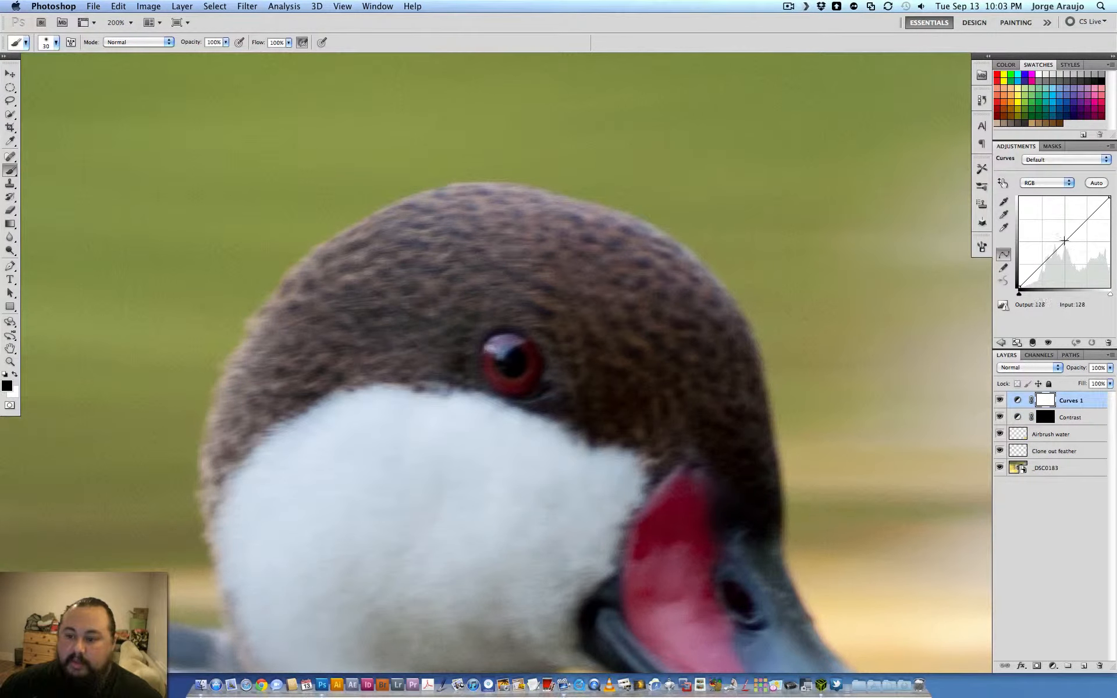
drag(1065, 241, 1061, 234)
drag(1060, 235, 1061, 236)
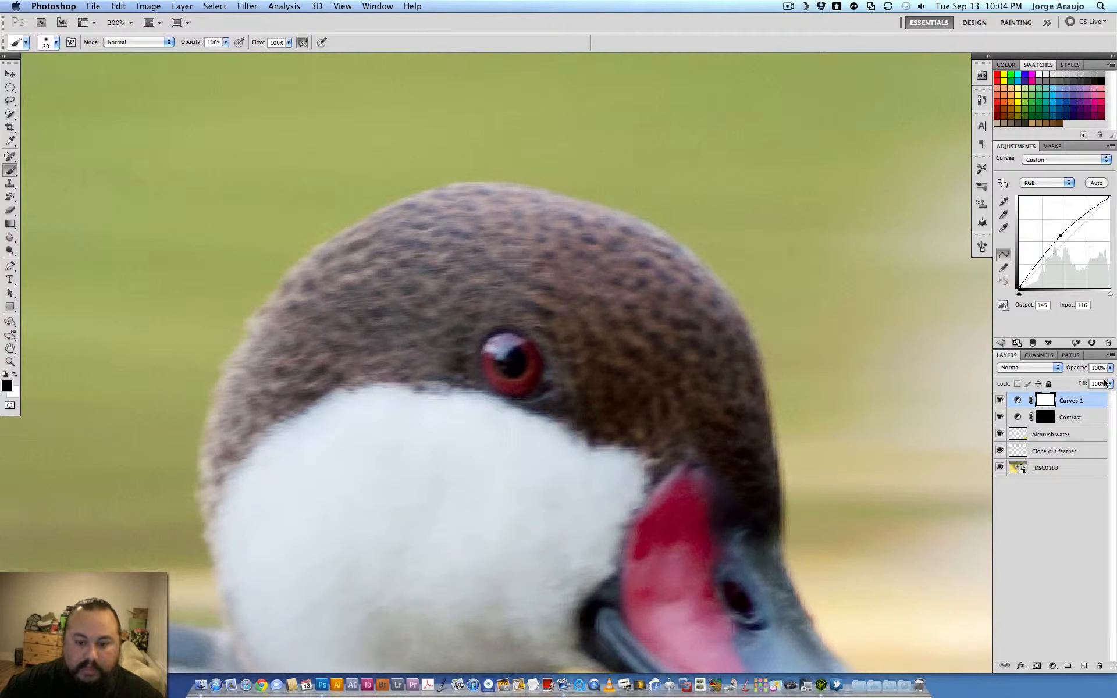
- Invert the new Curves layer's mask and paint white over the duck's red iris with a 20 px brush to brighten it
key(super+i)
key(bracketleft)
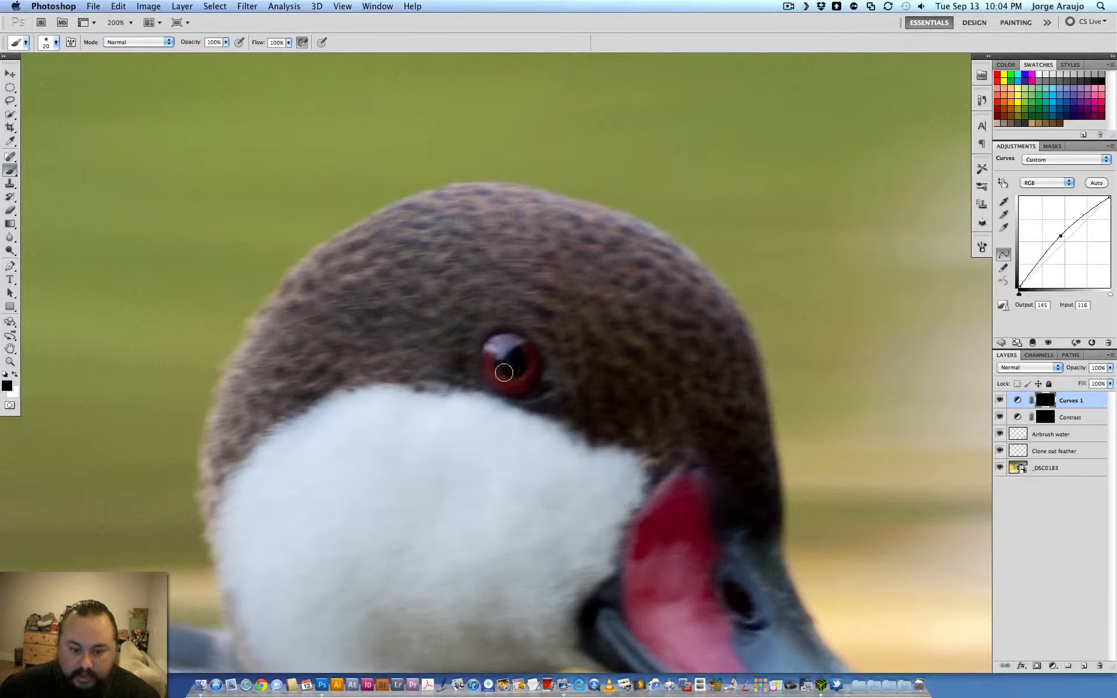
key(x)
mouse_move(500, 365)
mouse_down()
mouse_move(526, 359)
mouse_move(501, 349)
mouse_move(512, 378)
mouse_move(536, 355)
mouse_up()
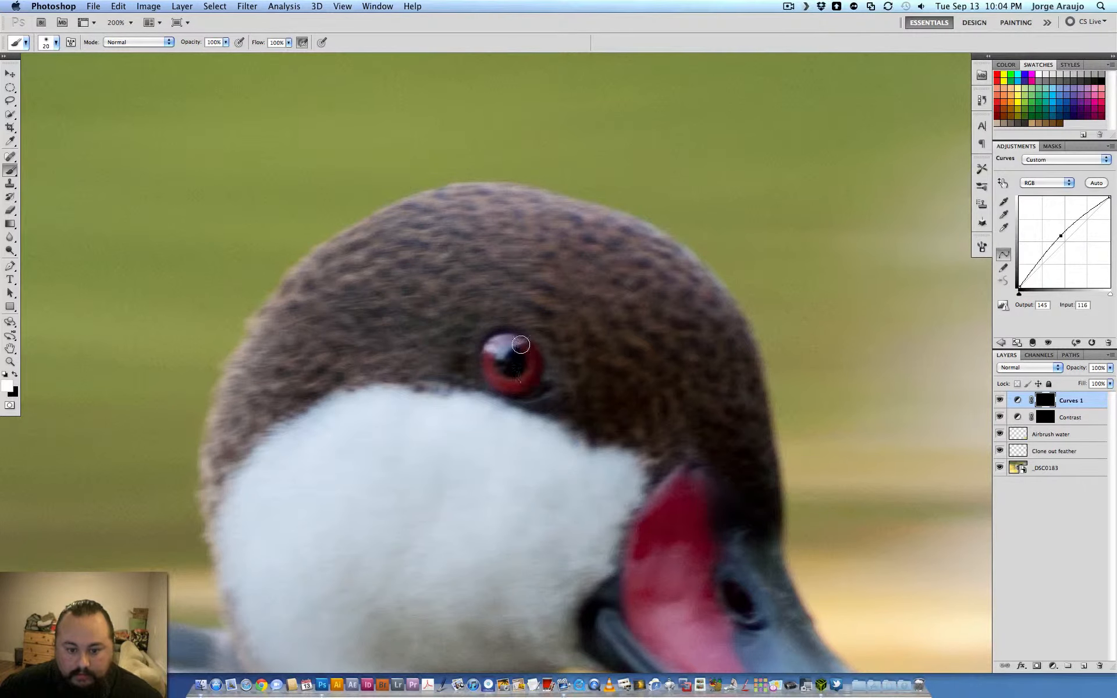
key(super+minus)
key(super+minus)
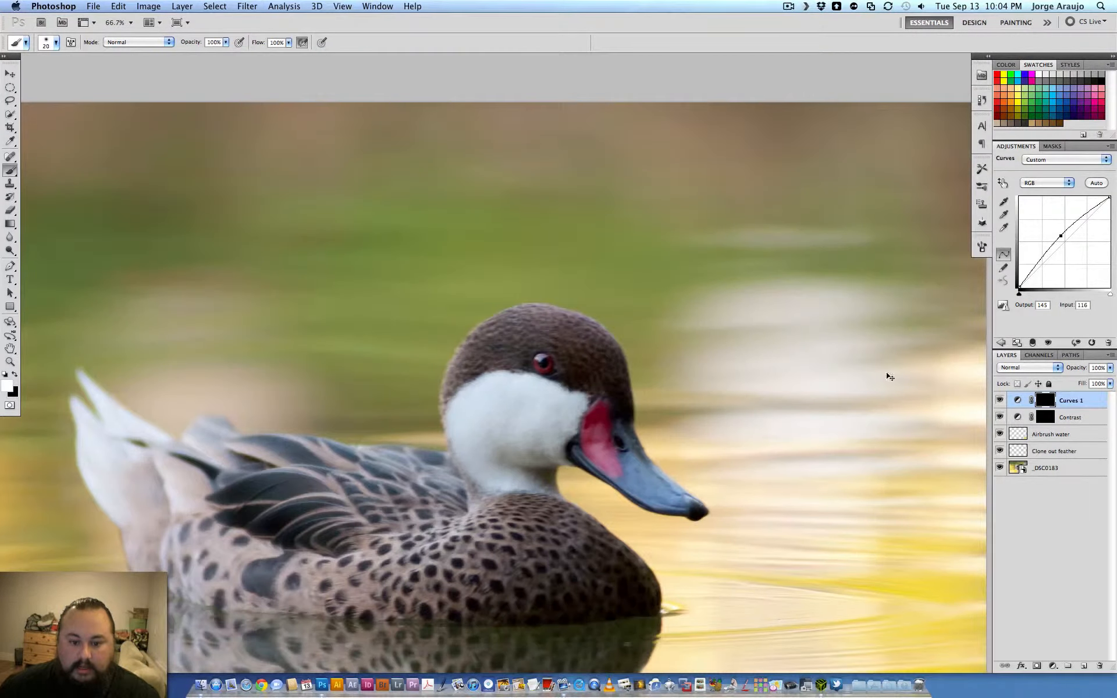
- Compare the duck's eye with and without the new Curves layer and lower that layer's opacity to 80%
key(super+plus)
key(super+plus)
key(super+plus)
click(1000, 400)
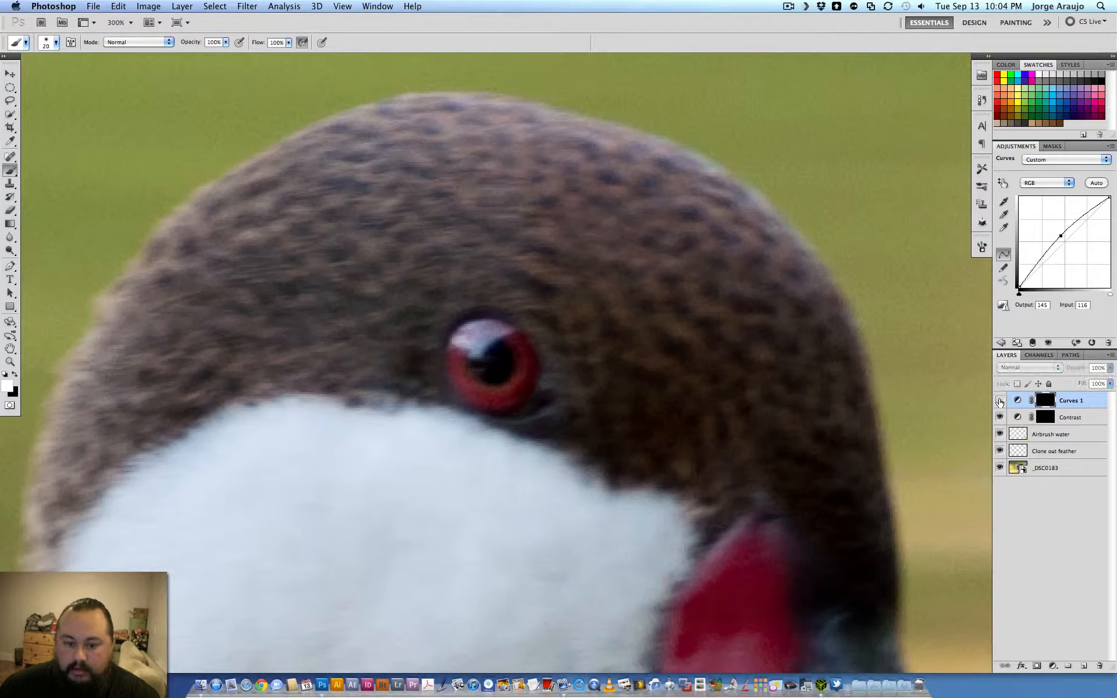
click(999, 400)
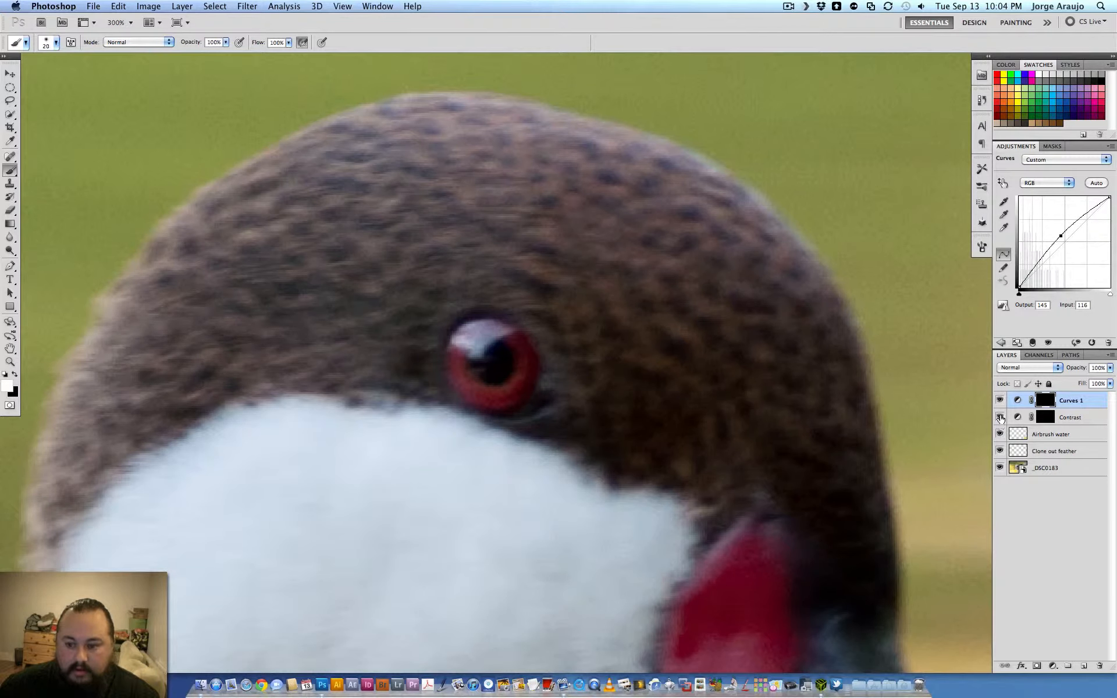
click(1000, 401)
click(999, 400)
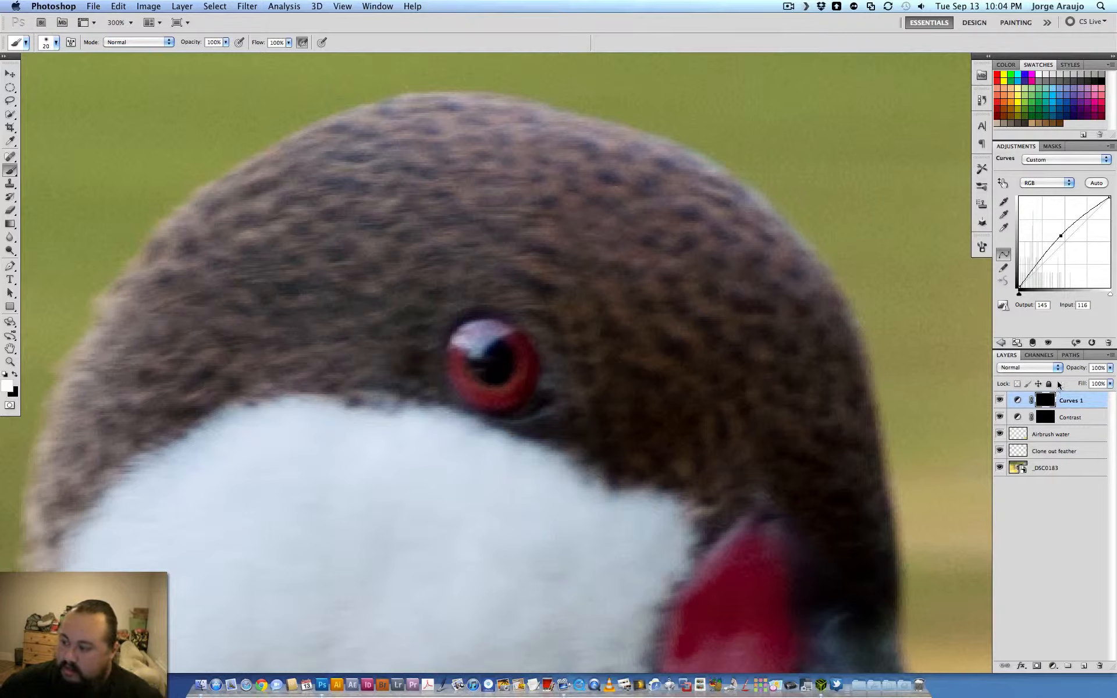
click(1109, 368)
mouse_move(1105, 381)
mouse_down()
mouse_move(1088, 383)
mouse_move(1097, 395)
mouse_up()
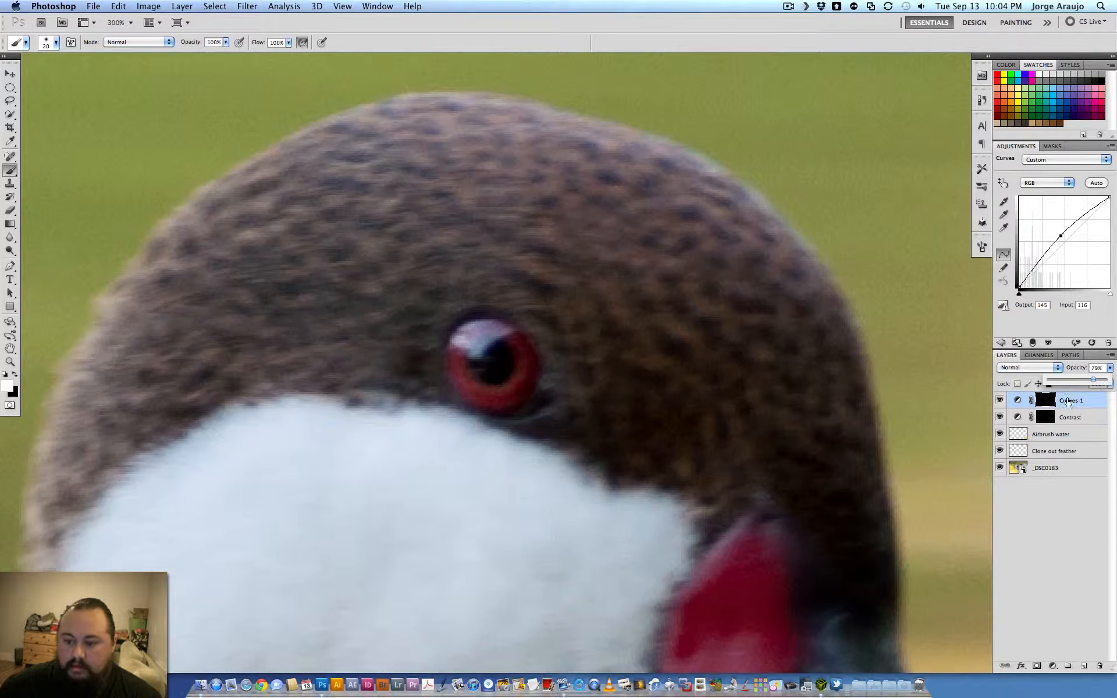
click(1056, 364)
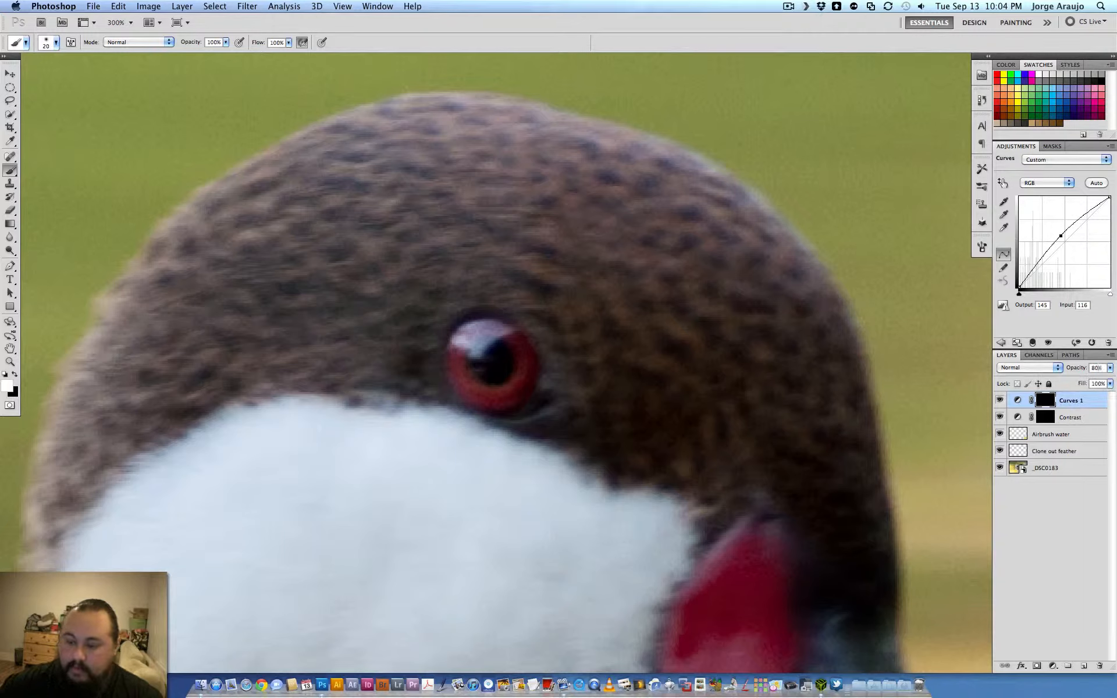
- Rename the upper Curves layer as "lighte eye curve"
double_click(1071, 400)
click(1072, 401)
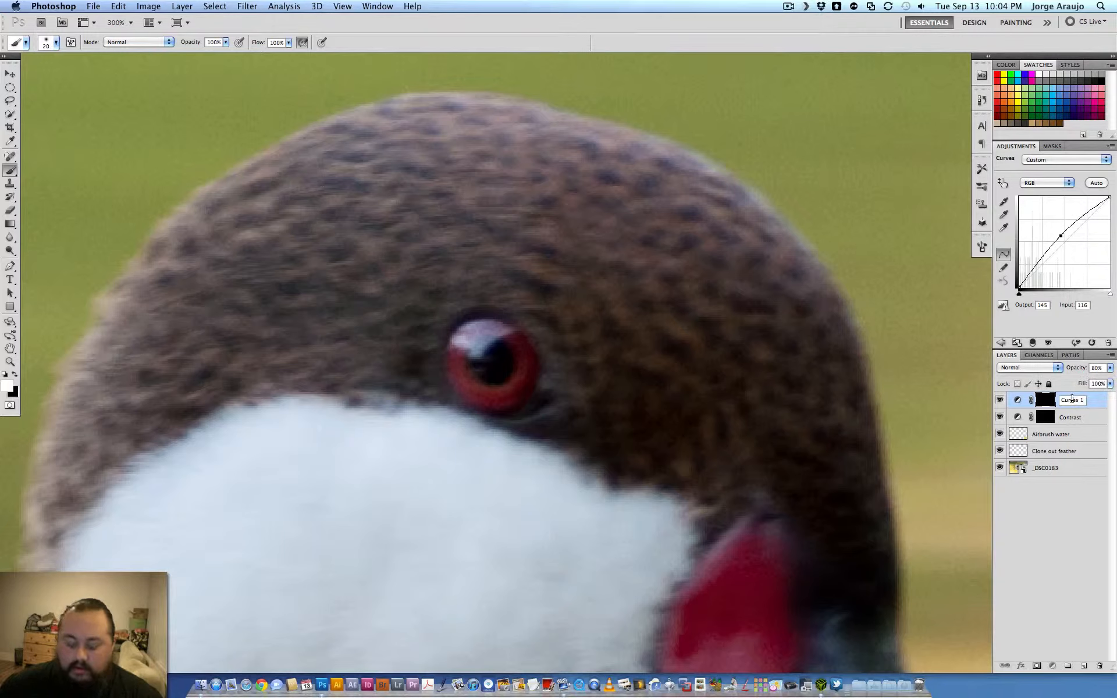
key(super+a)
key(BackSpace)
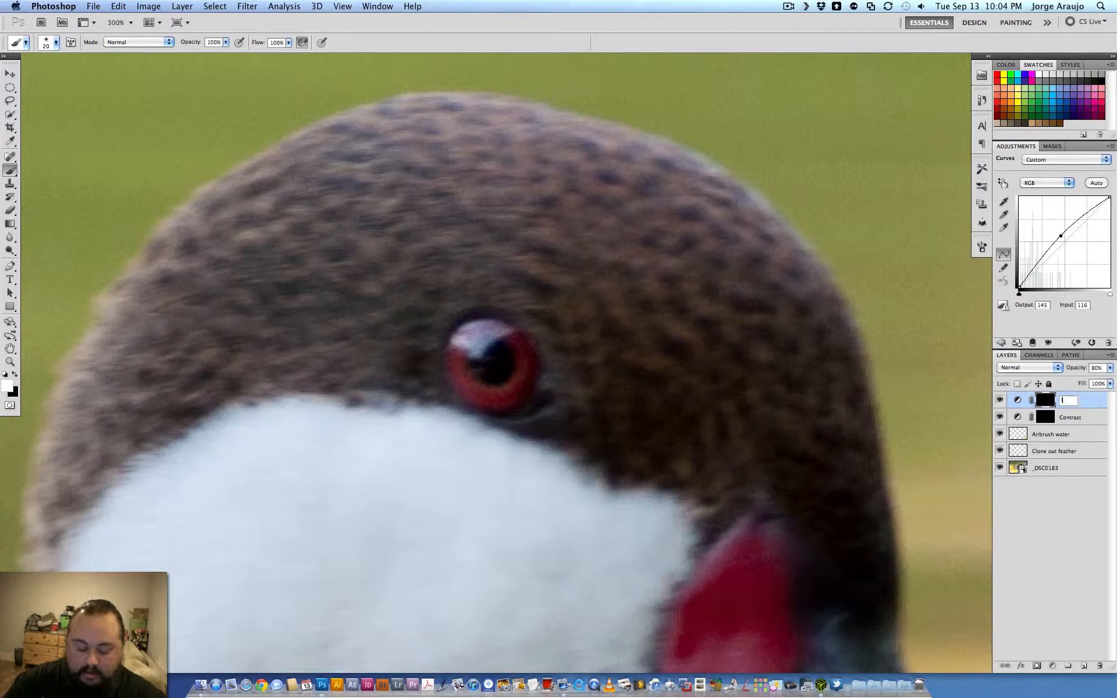
text(lighte eye)
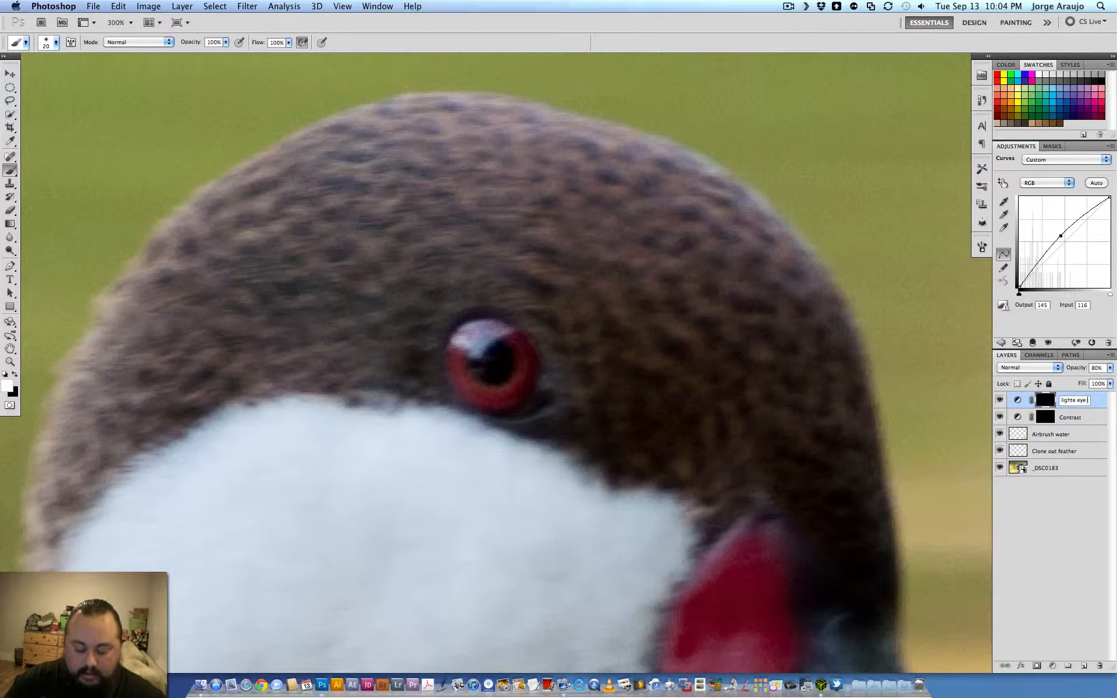
text( curve)
key(Return)
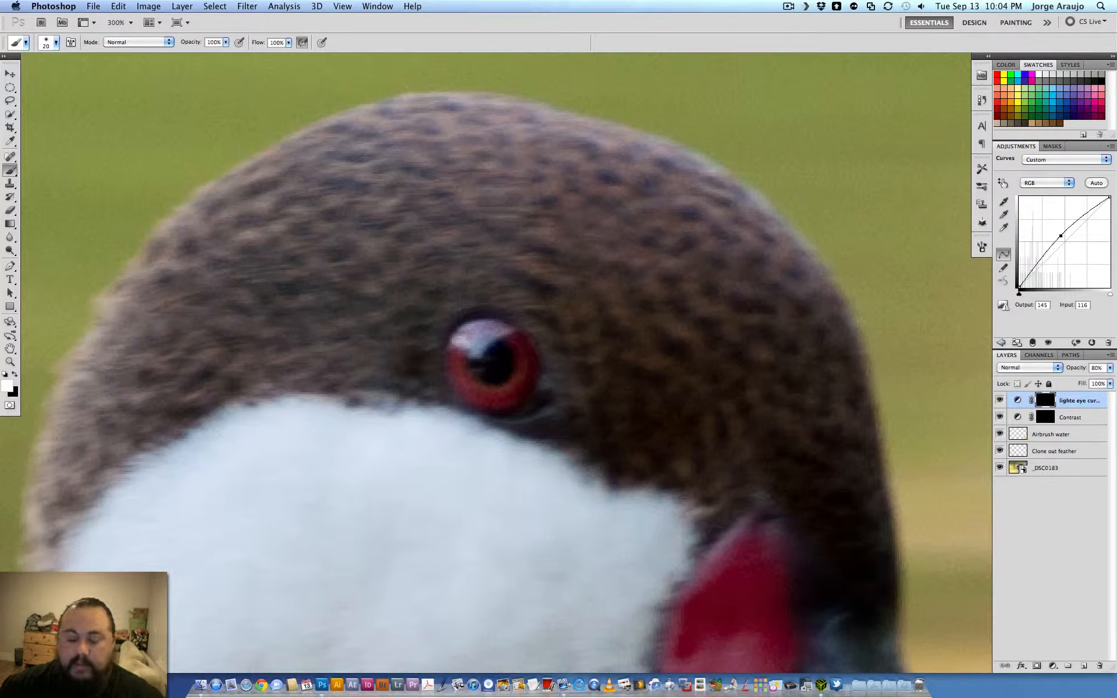
- Bring the whole photo into view and add a Hue/Saturation adjustment layer above the eye curve layer
key(super+0)
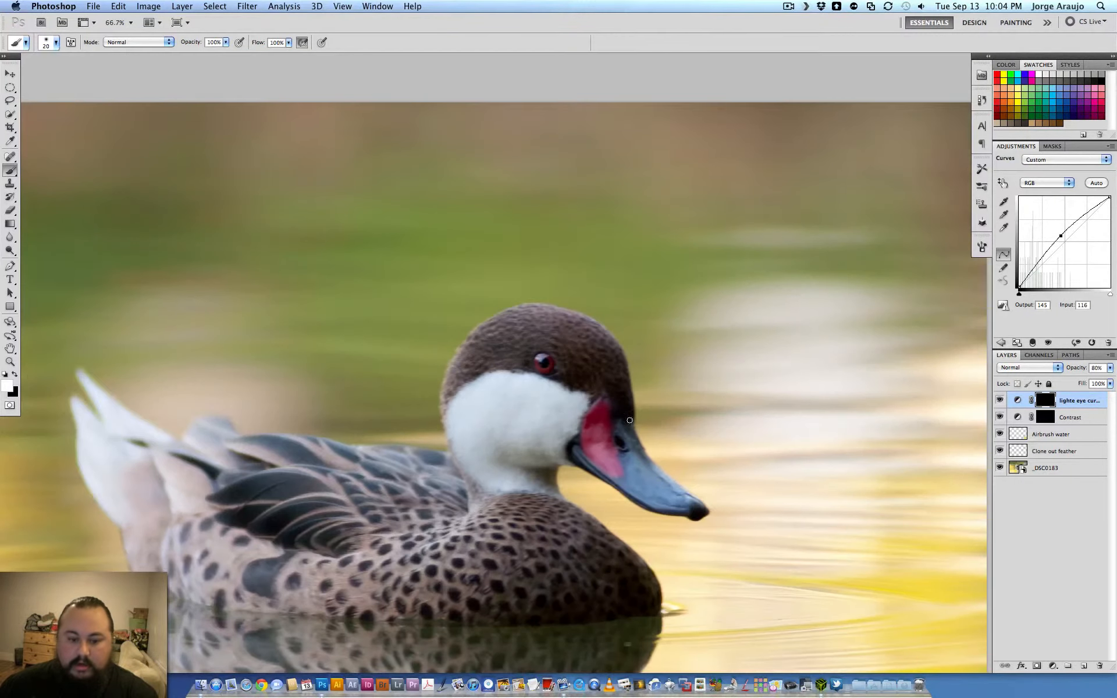
key(super+minus)
key(super+minus)
drag(640, 369, 604, 379)
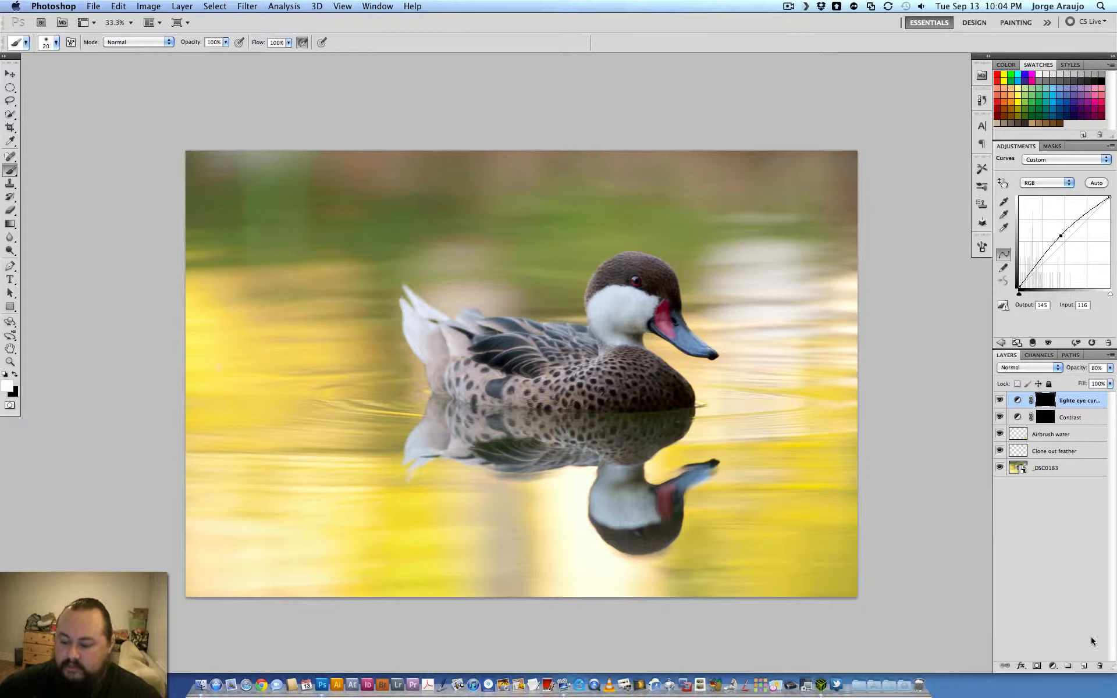
click(1053, 665)
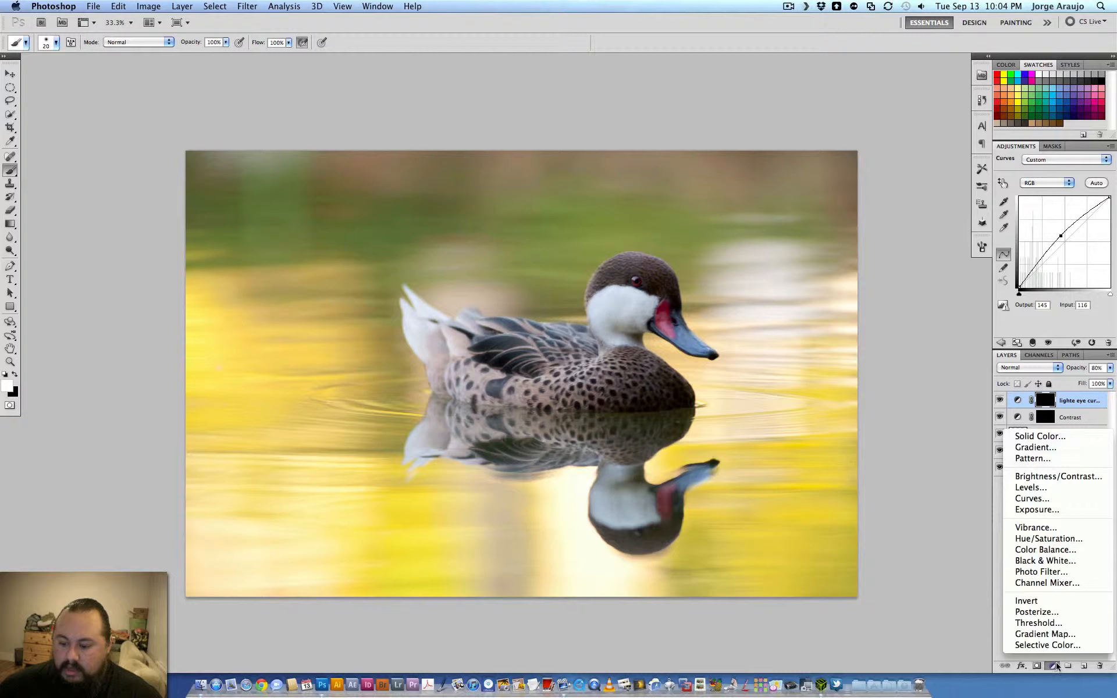
click(1068, 539)
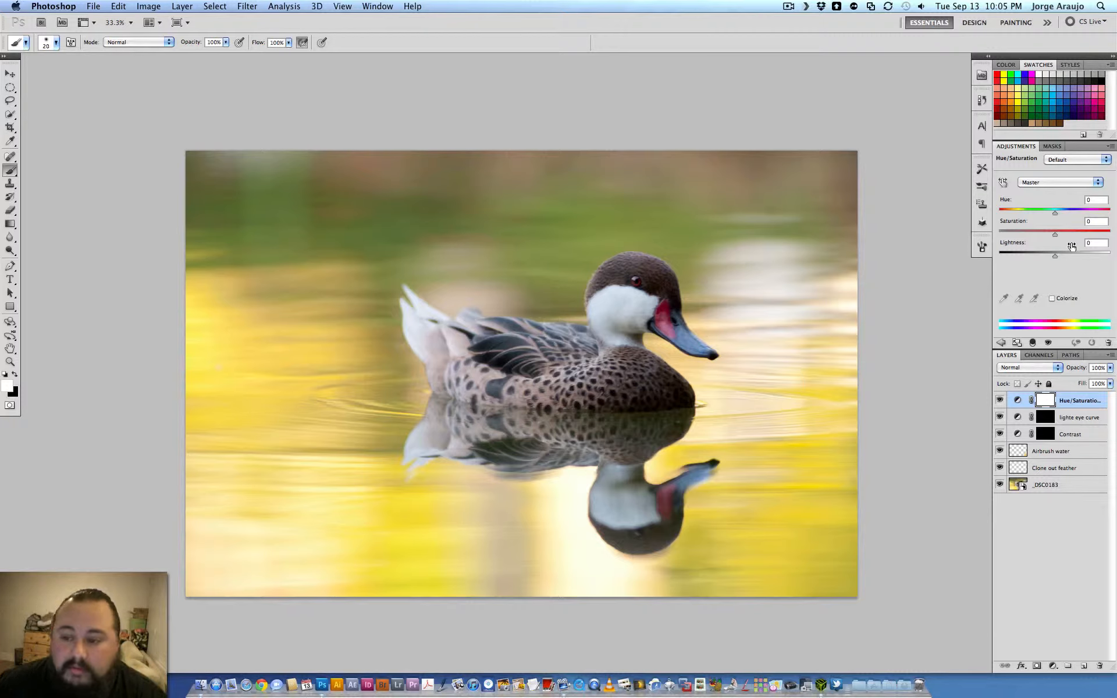
- Set the Master saturation to 25 and compare the photo with and without the Hue/Saturation adjustment
drag(1058, 235, 1066, 235)
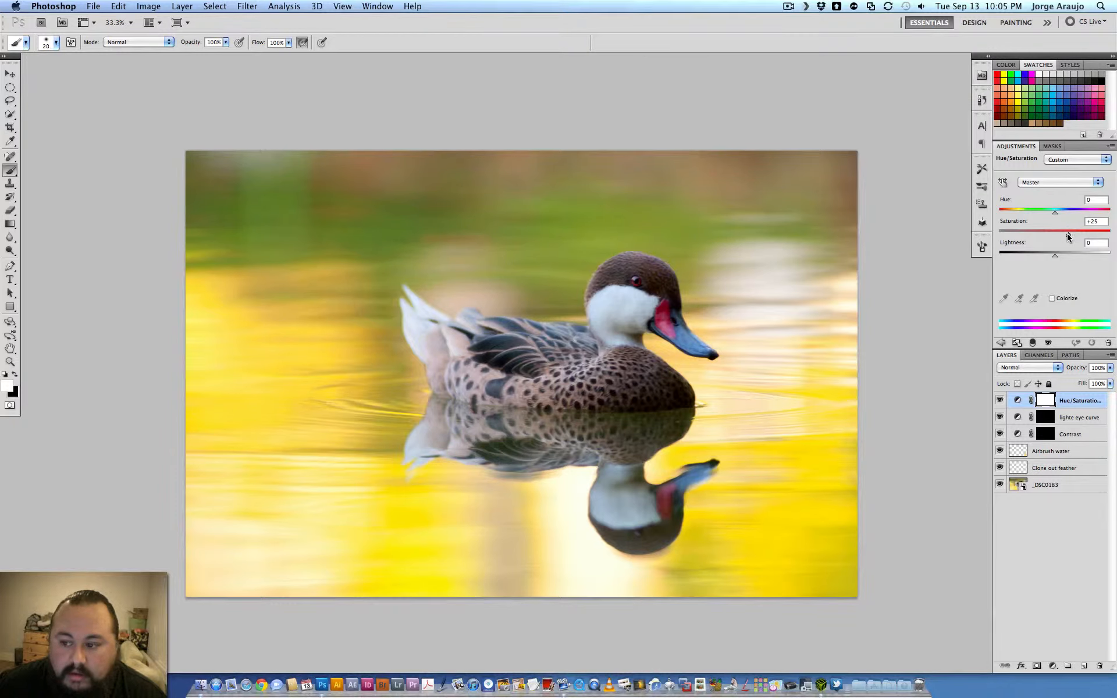
drag(1068, 234, 1065, 237)
click(1096, 221)
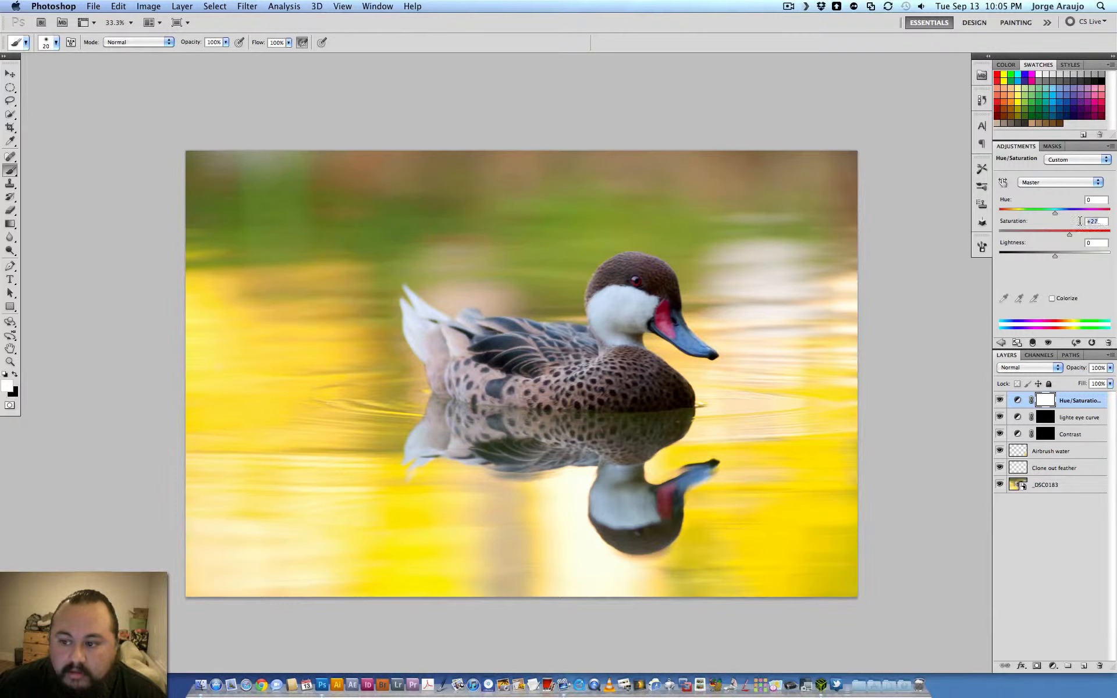
text(25)
click(1001, 401)
click(1001, 401)
click(1001, 401)
click(1001, 400)
click(1000, 401)
click(1000, 400)
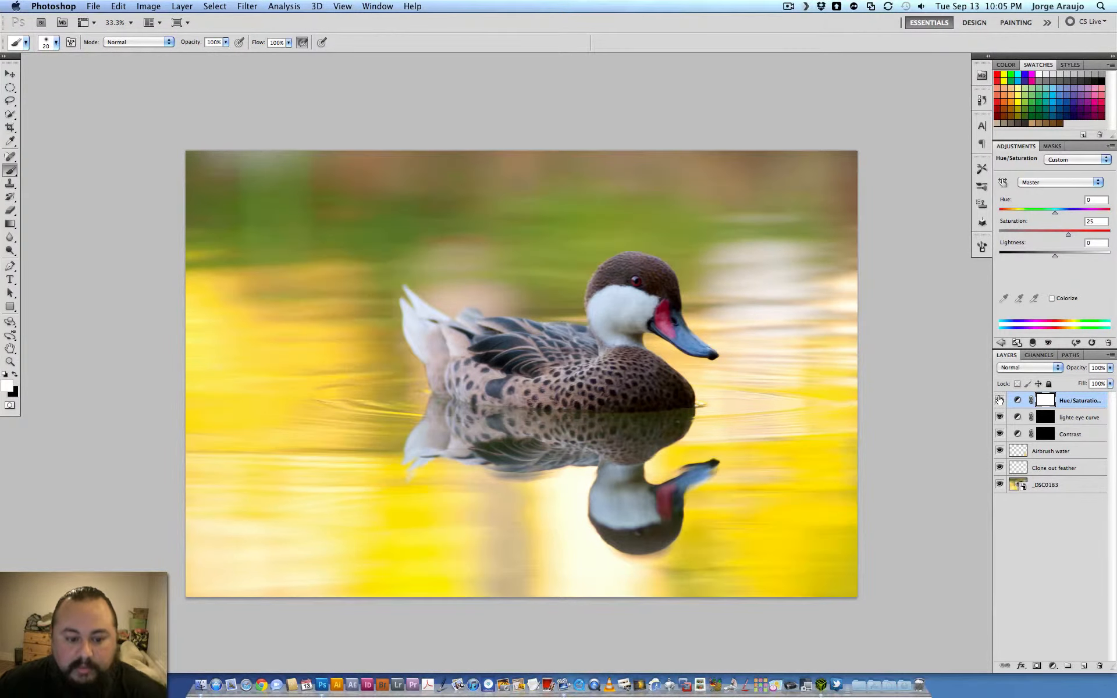
- Add a Gradient Map adjustment layer on top and apply the black, red, orange, yellow and white gradient preset
click(1060, 522)
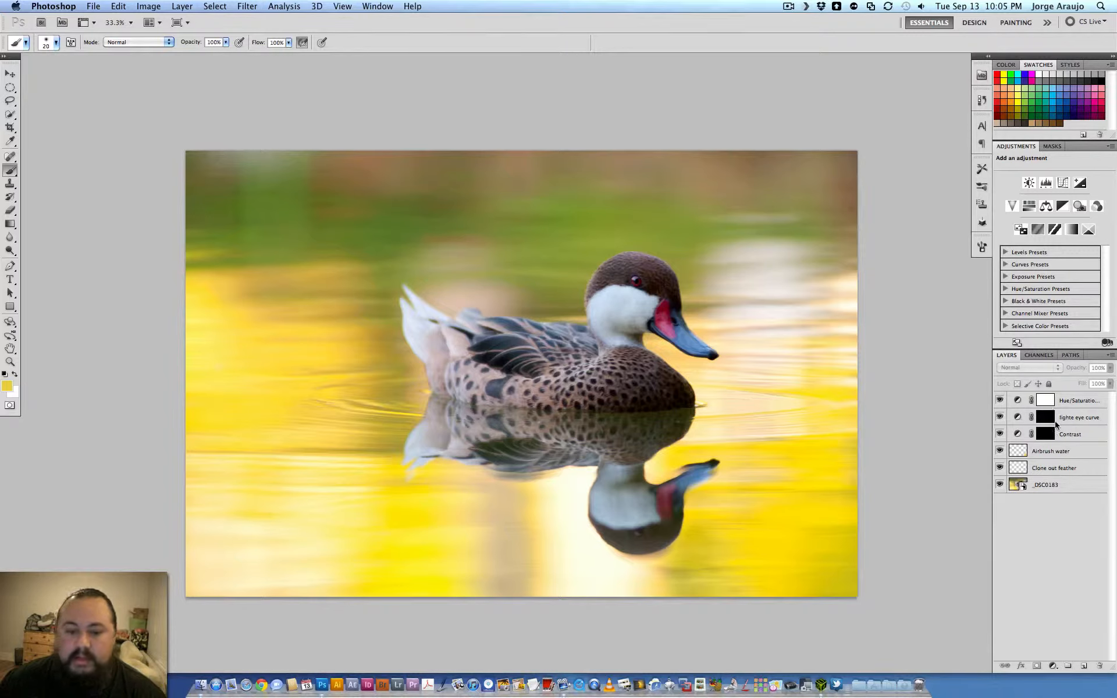
click(1054, 667)
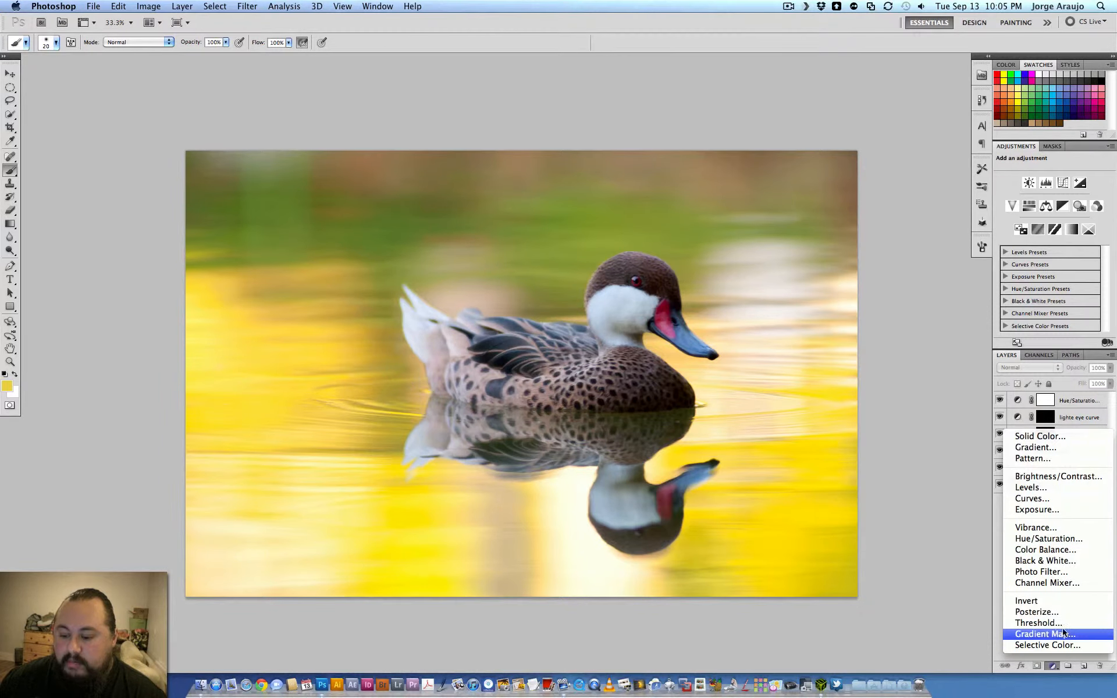
click(1060, 633)
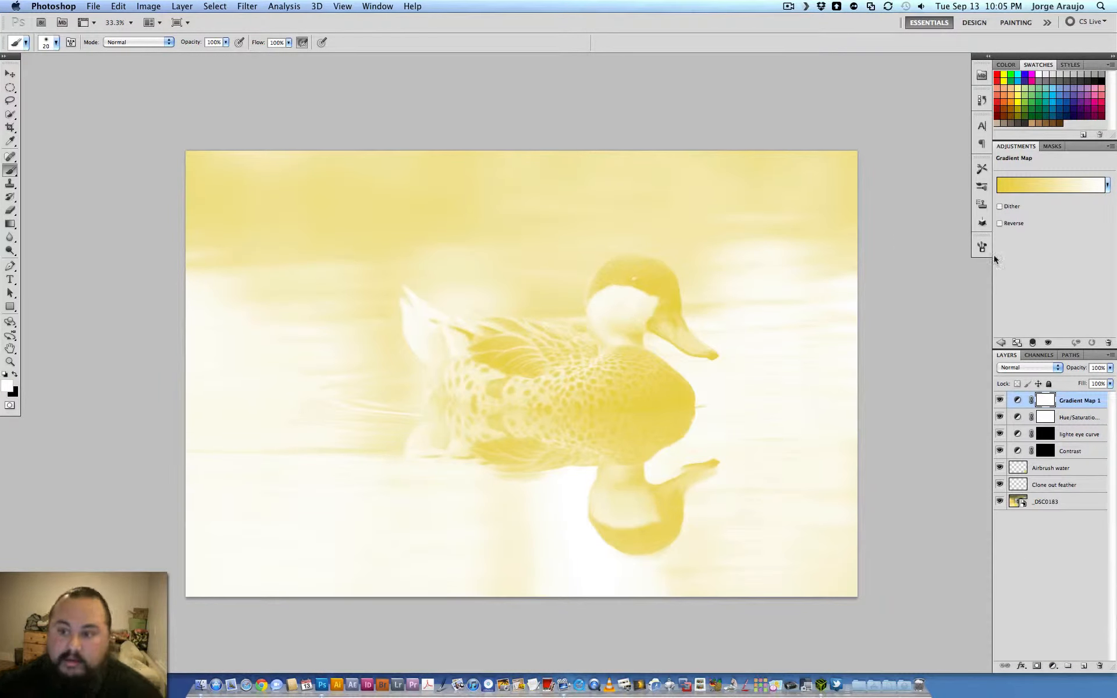
click(1055, 186)
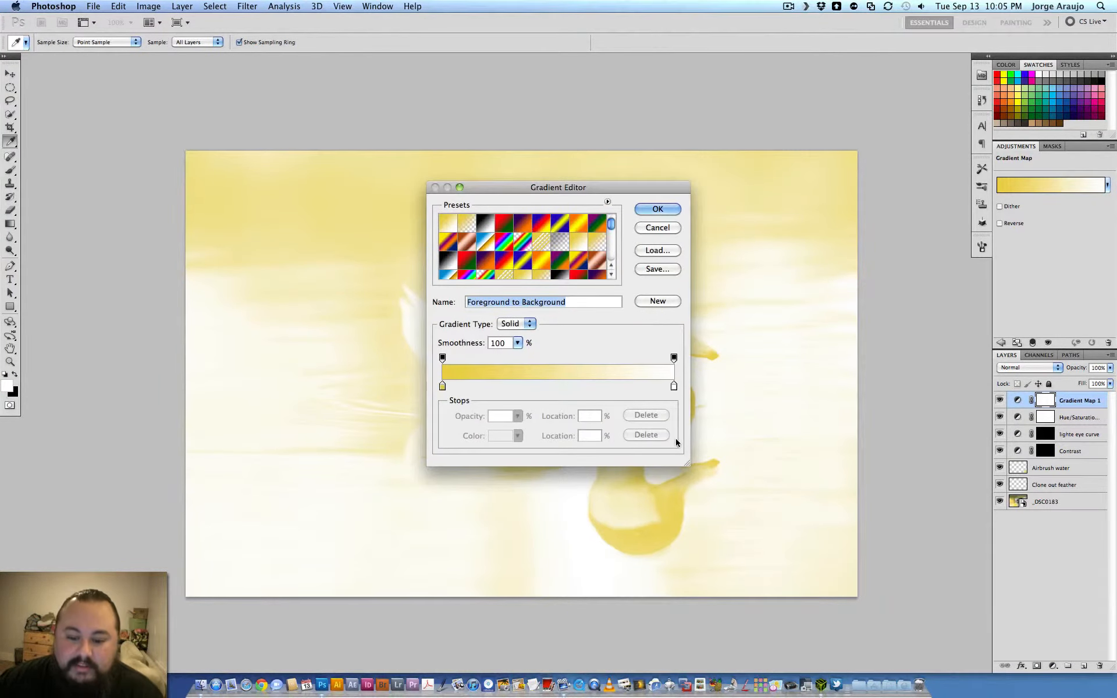
drag(693, 469, 741, 576)
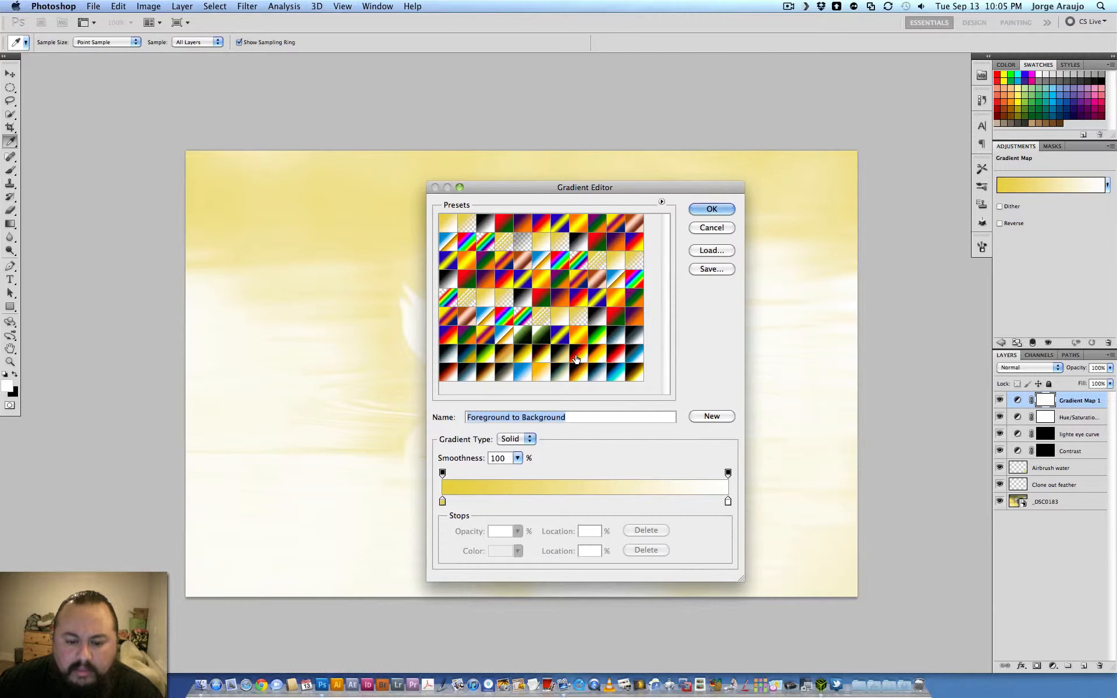
click(577, 357)
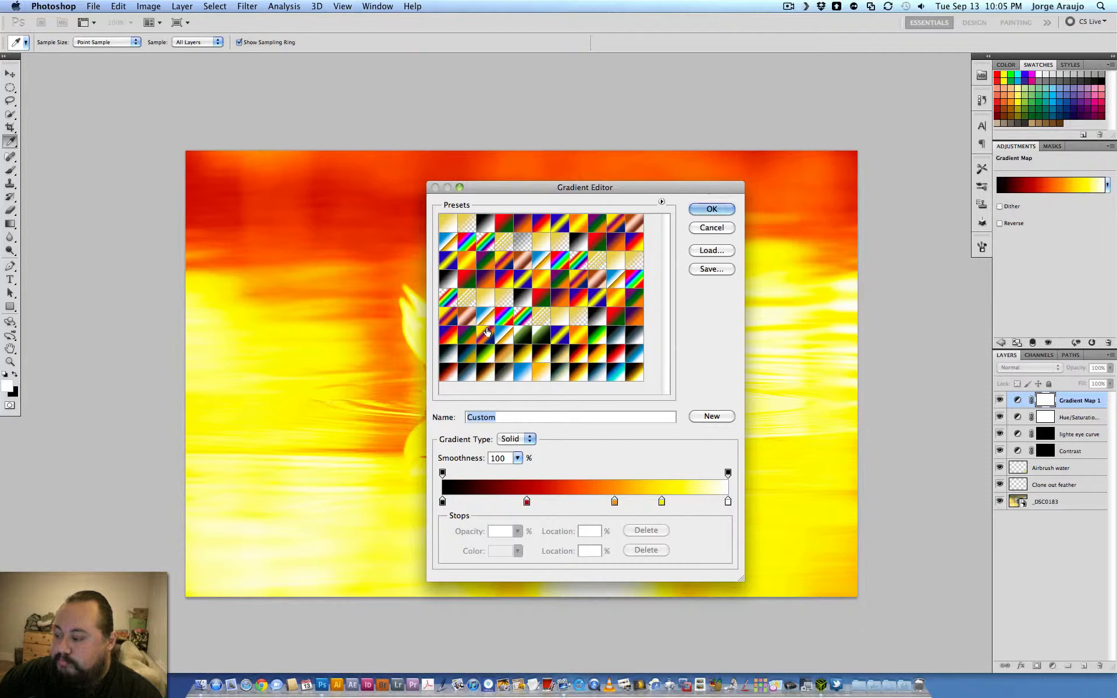
click(713, 209)
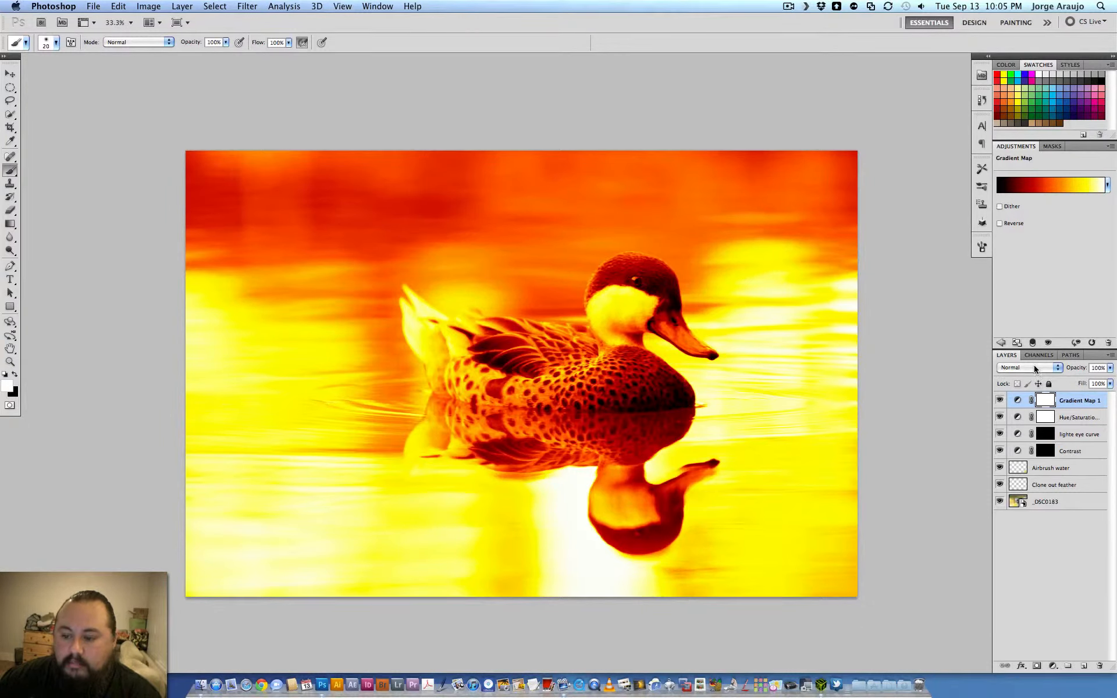
- Try the Gradient Map layer at 15% opacity, compare the photo with and without it, and settle on 10% opacity
click(1101, 368)
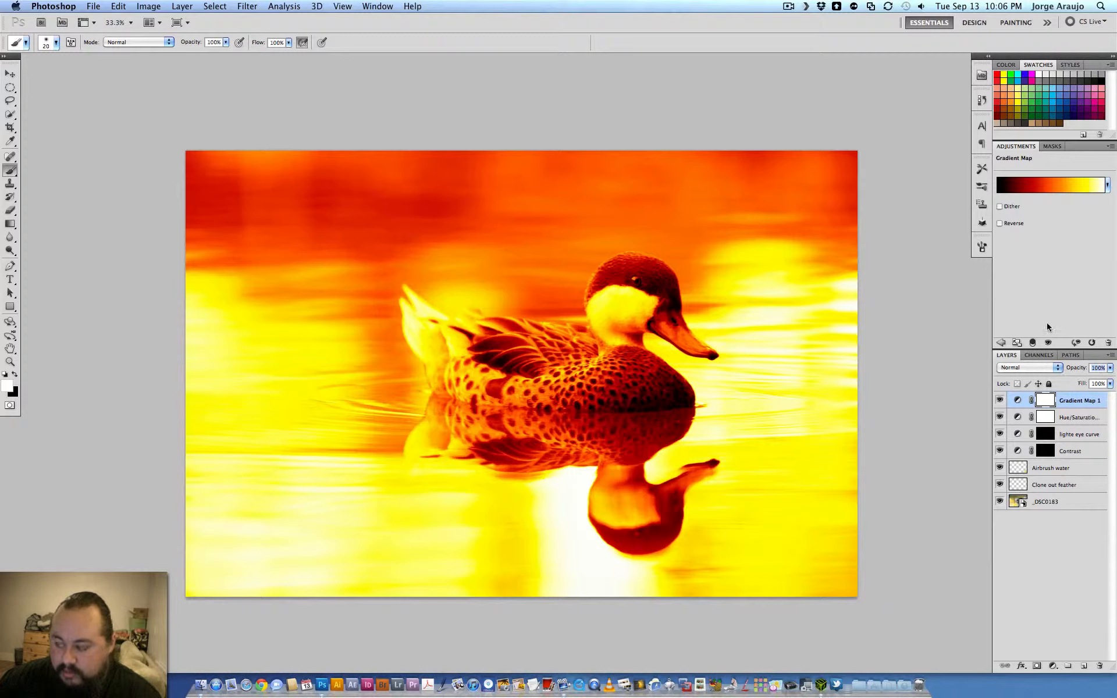
text(1)
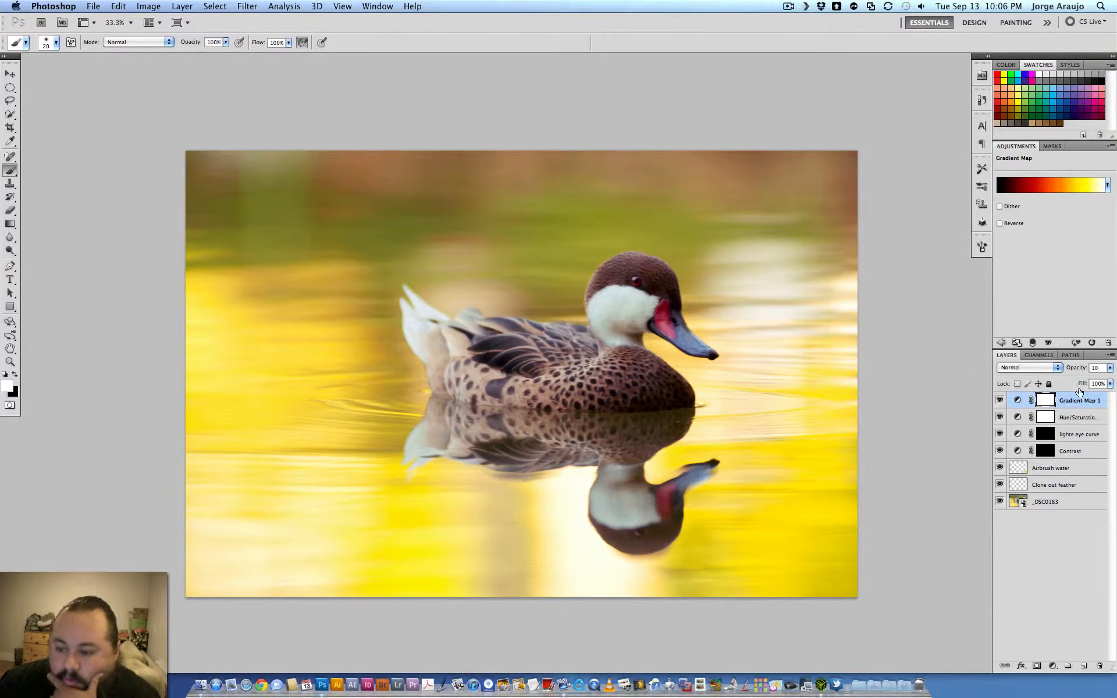
key(Return)
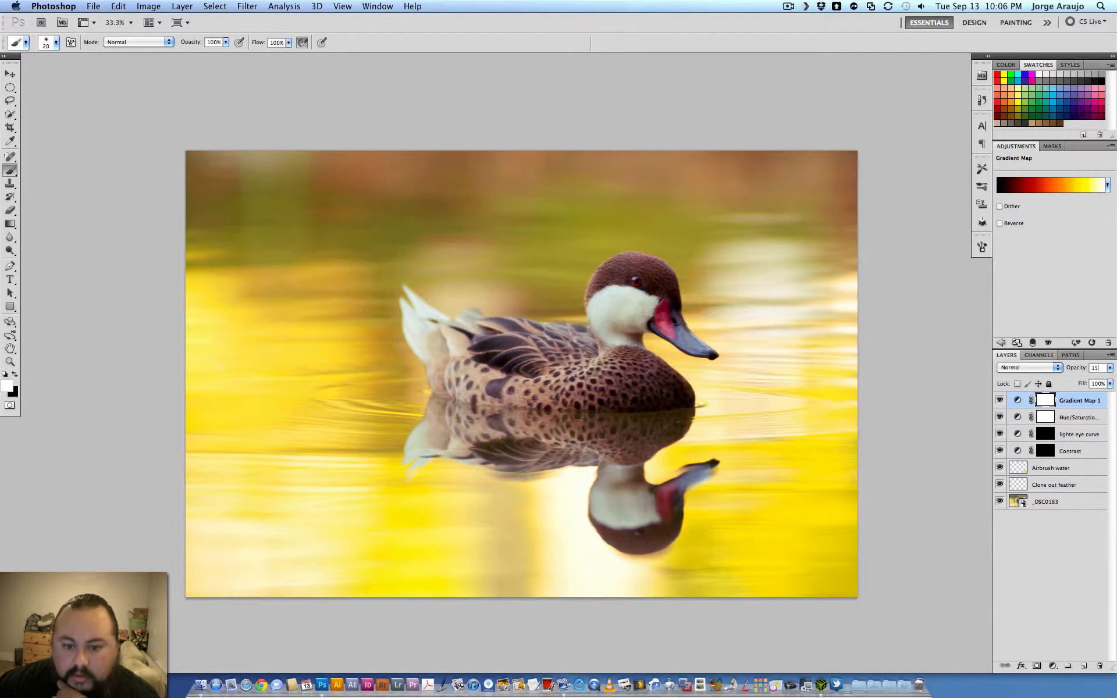
click(1001, 401)
click(1001, 401)
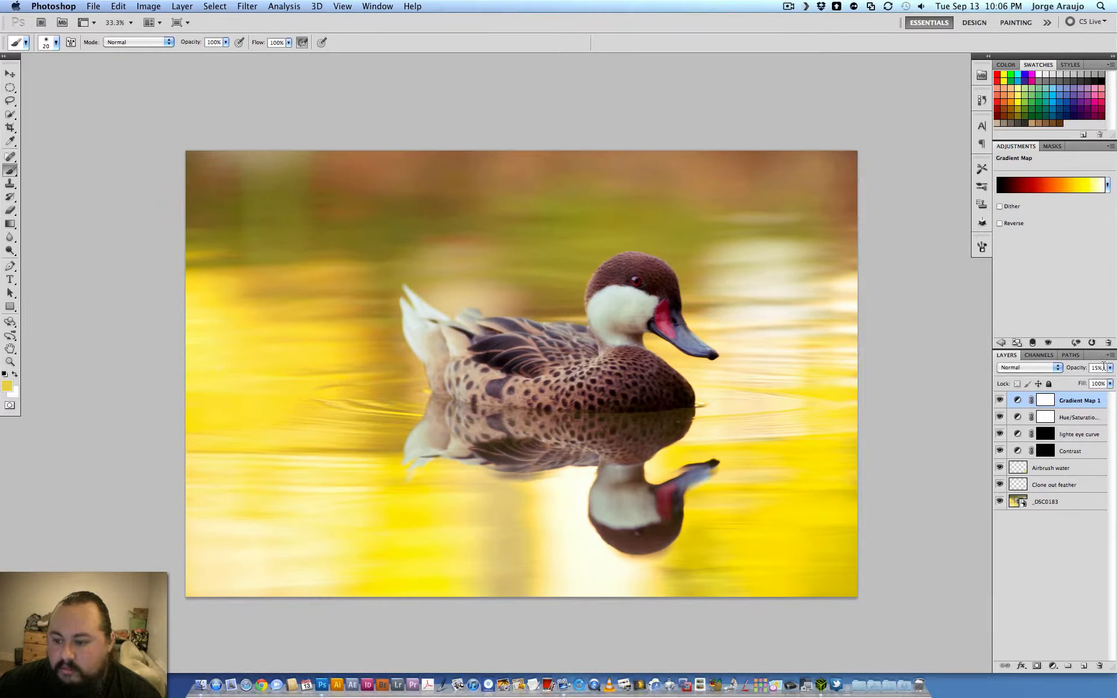
text(10)
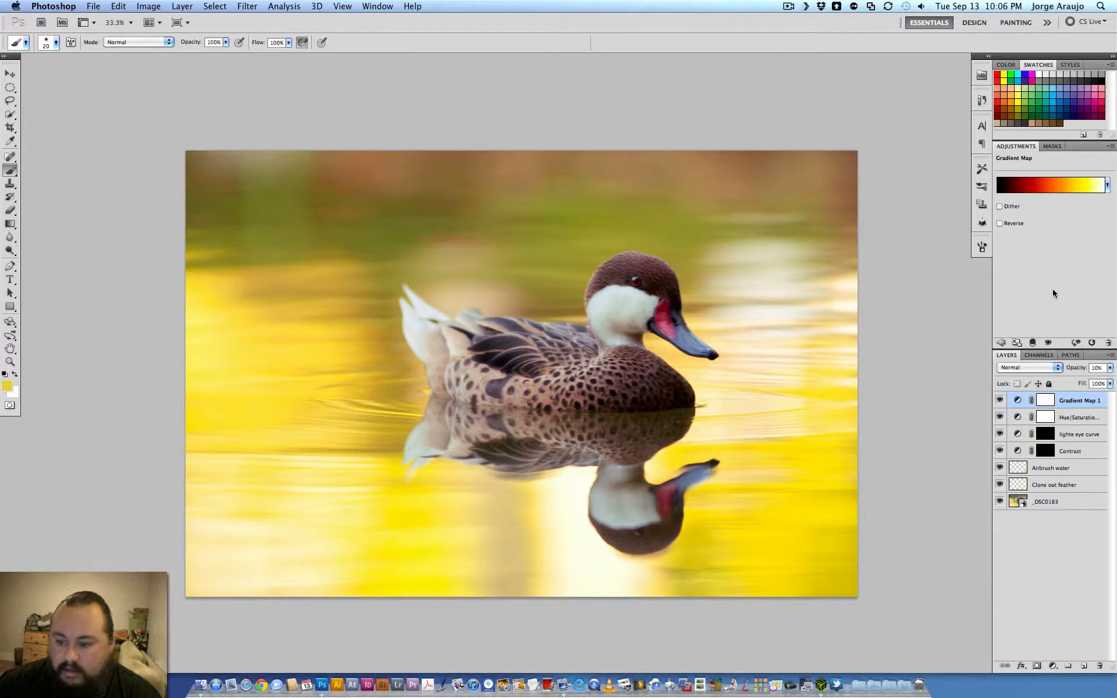
- Change the Gradient Map layer's blend mode to Overlay and compare the photo with and without it
click(1027, 368)
click(1020, 479)
click(1000, 401)
click(1000, 402)
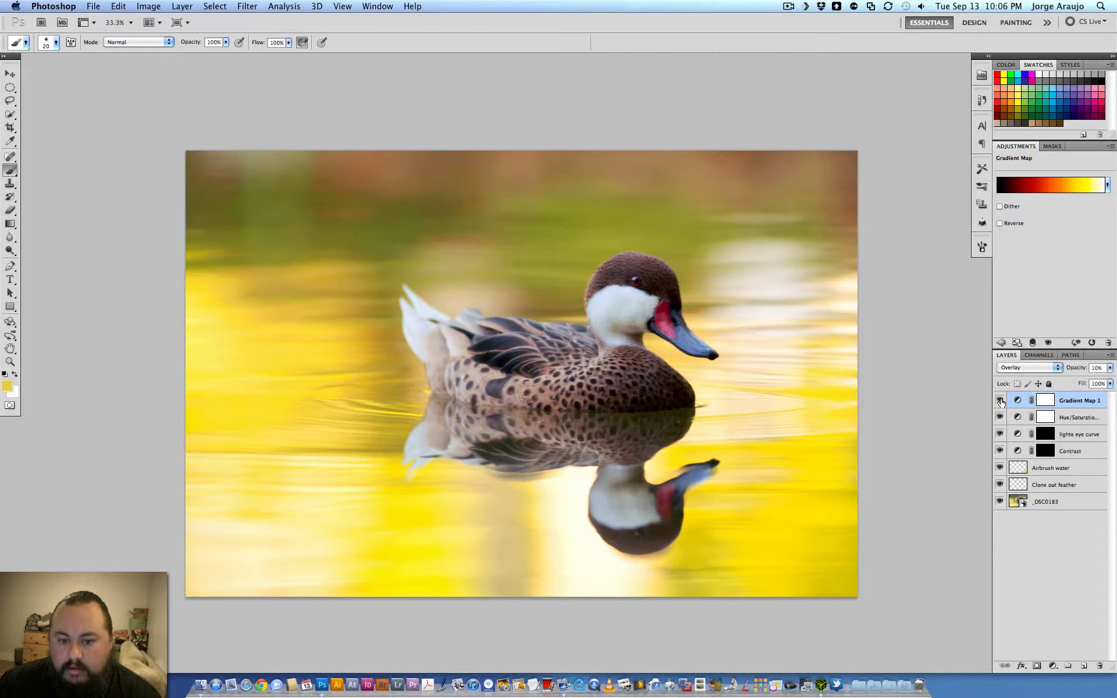
- Try the Overlay Gradient Map at 15% opacity, compare before and after, and return it to 10%
click(1097, 368)
text(15)
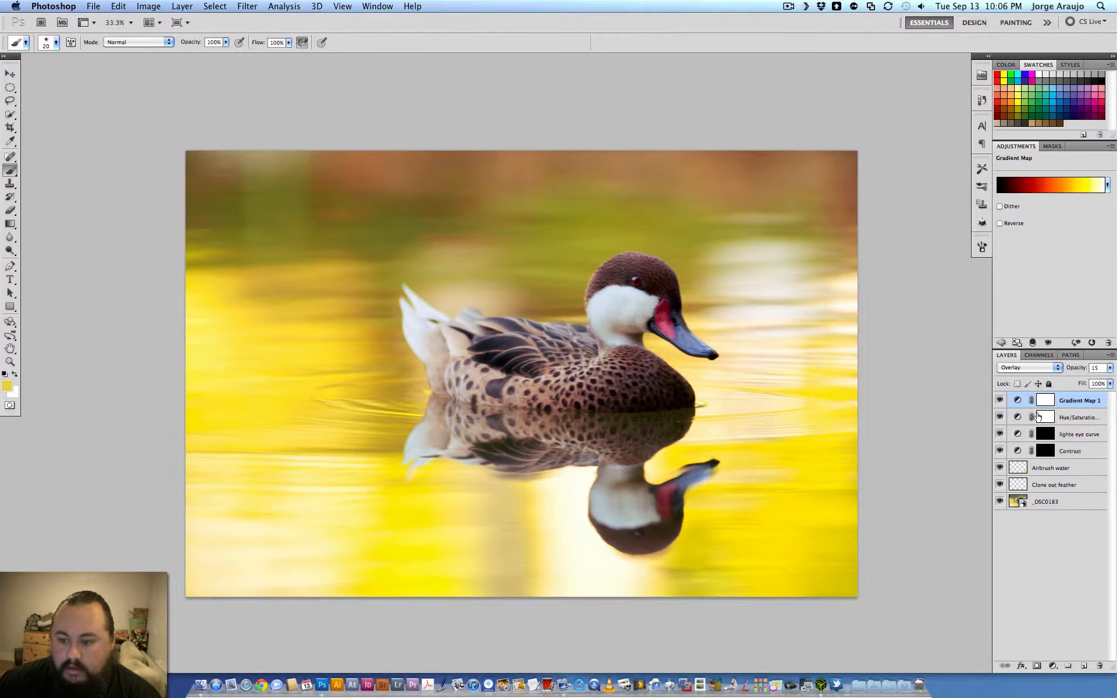
click(1000, 401)
click(1001, 401)
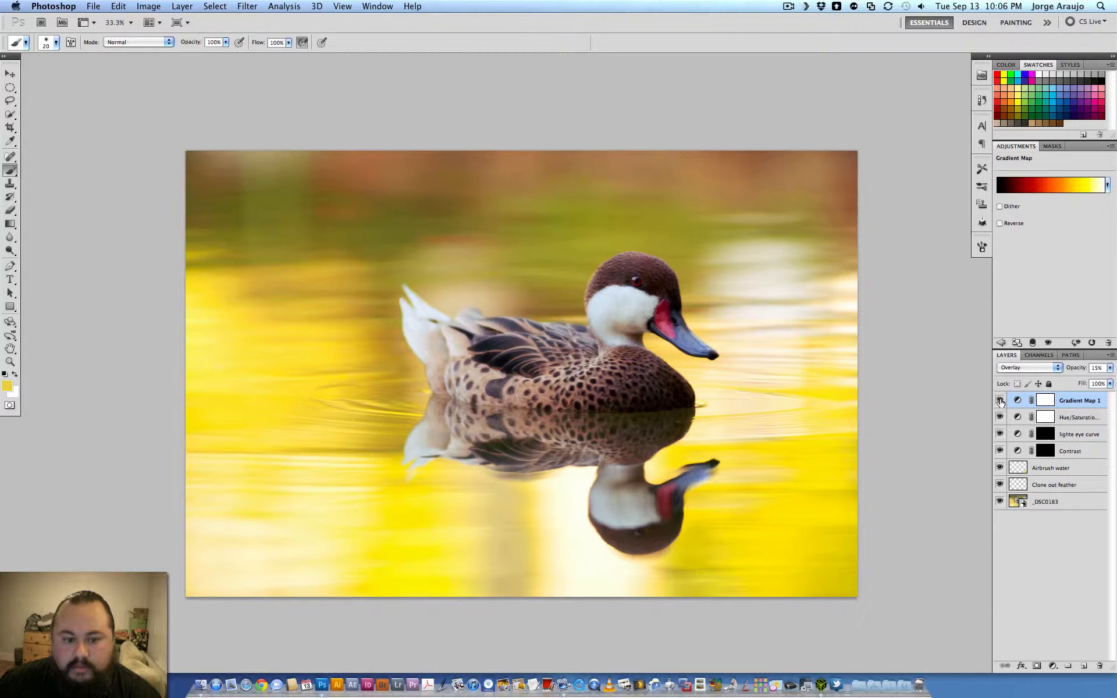
click(1097, 368)
text(10)
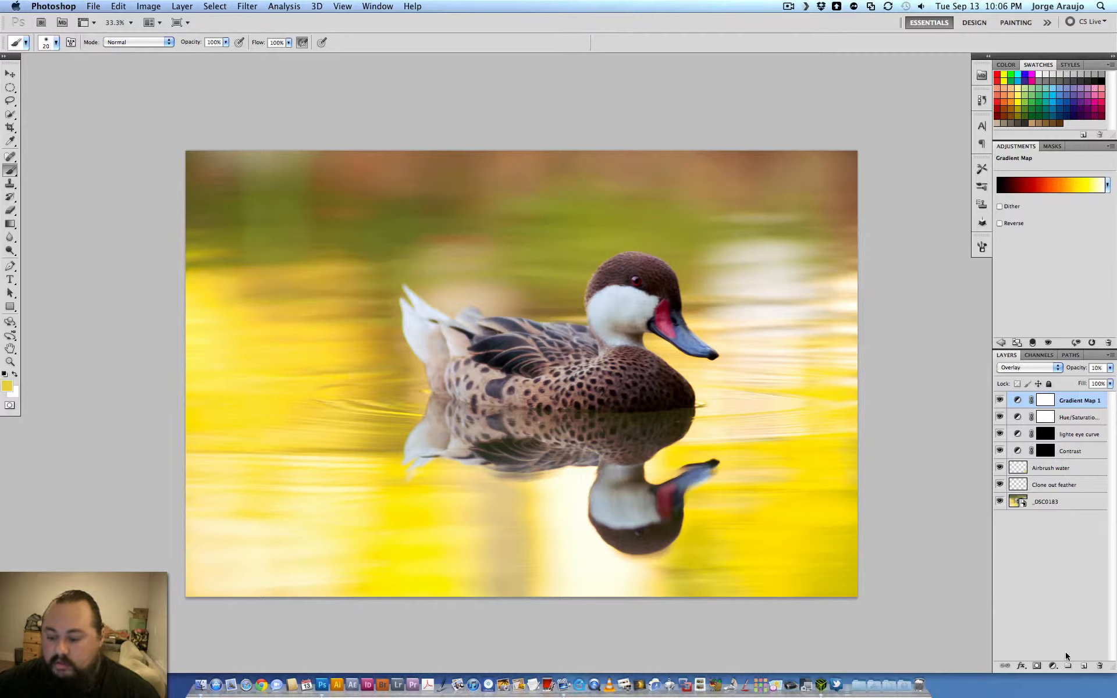
- Add a Levels adjustment layer on top and set its input levels to 15, 1.42 and 246
click(1053, 666)
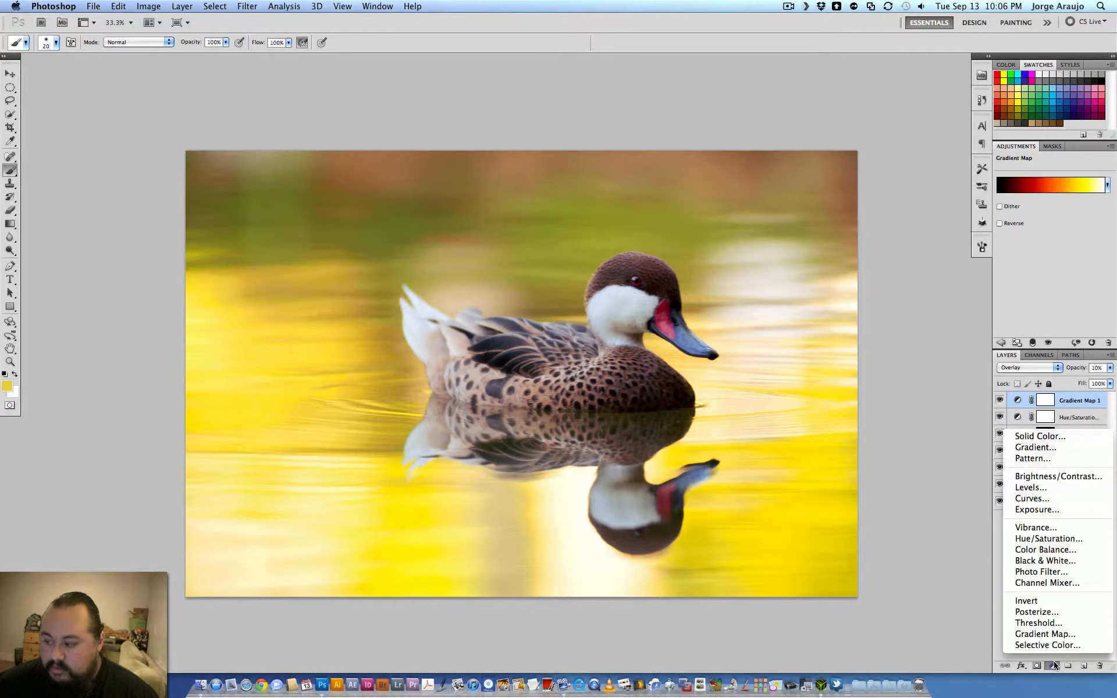
click(1051, 490)
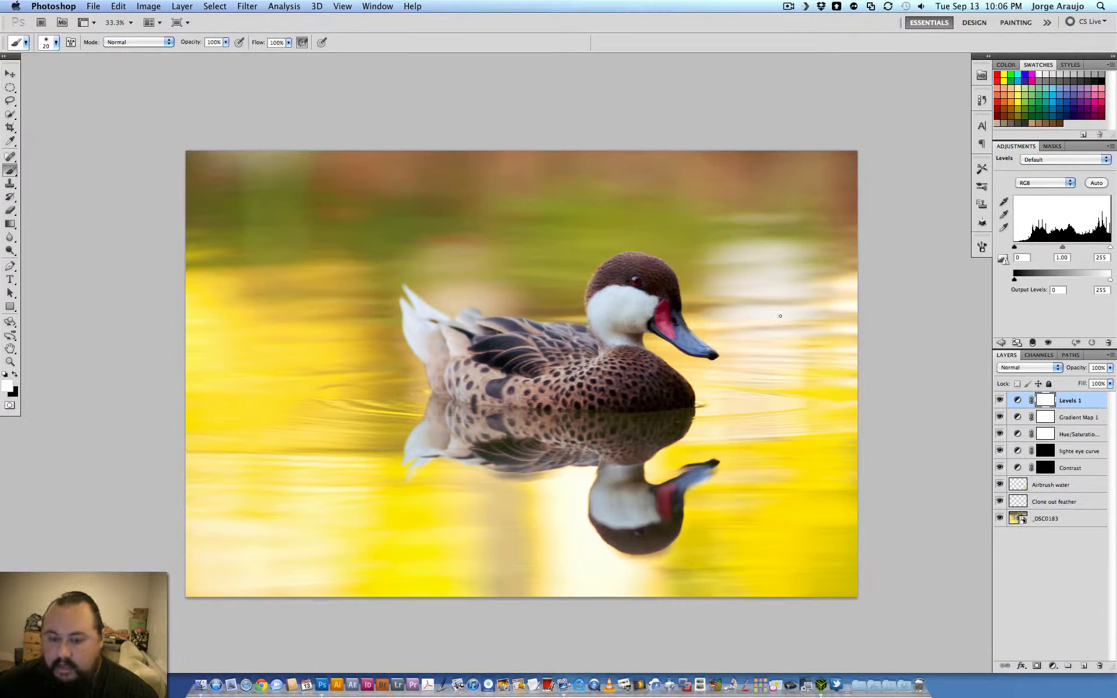
key(super+plus)
drag(725, 308, 659, 354)
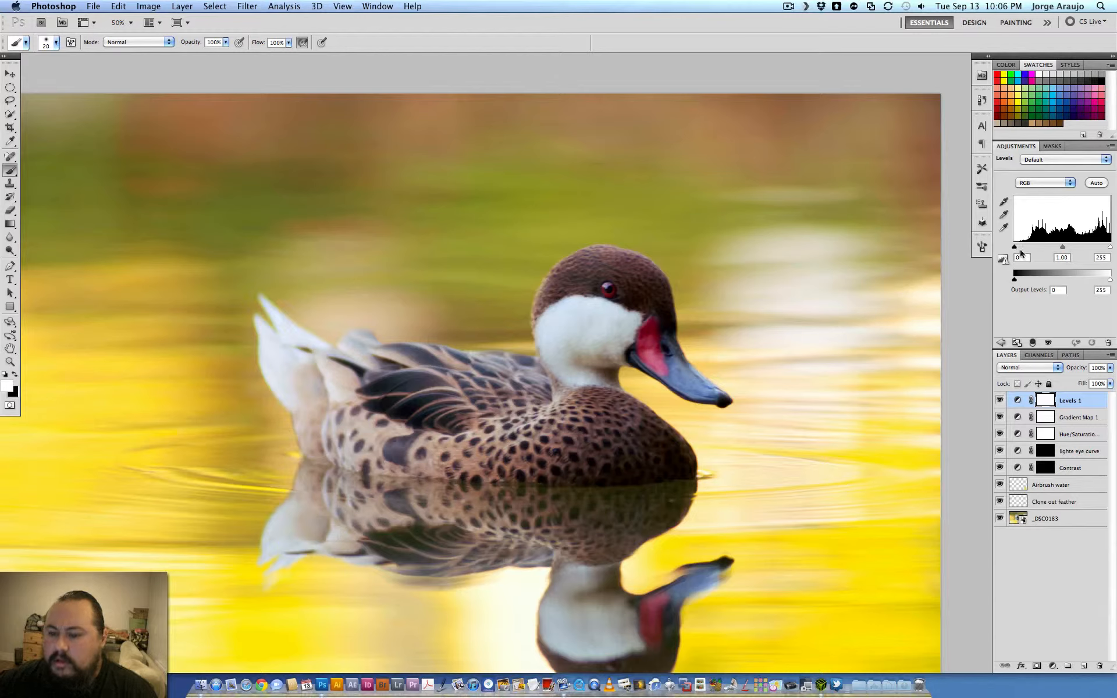
drag(1062, 248, 1019, 251)
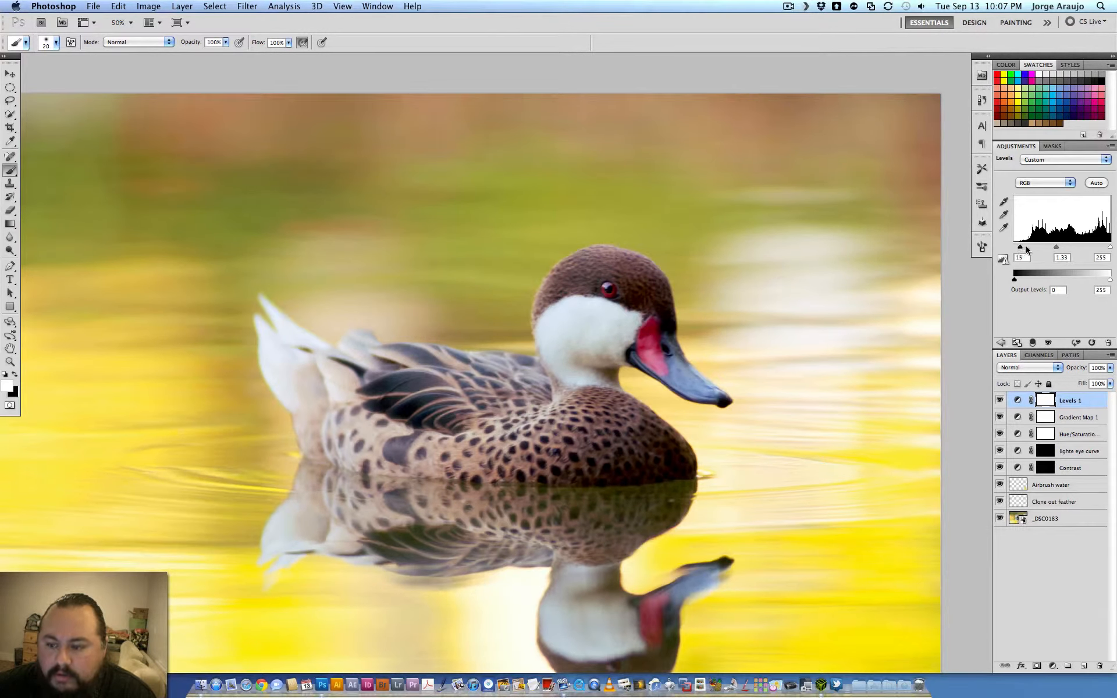
drag(1110, 248, 1109, 250)
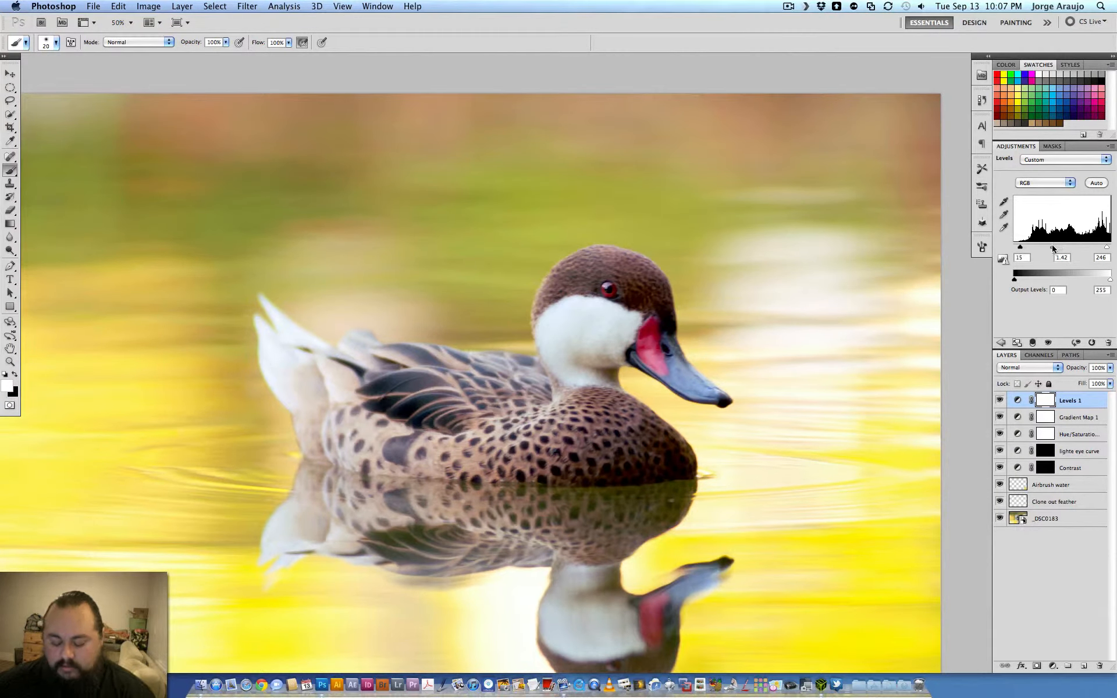
- Invert the Levels layer's mask to black to hide the brightening across the whole photo
key(super+minus)
key(super+minus)
key(super+plus)
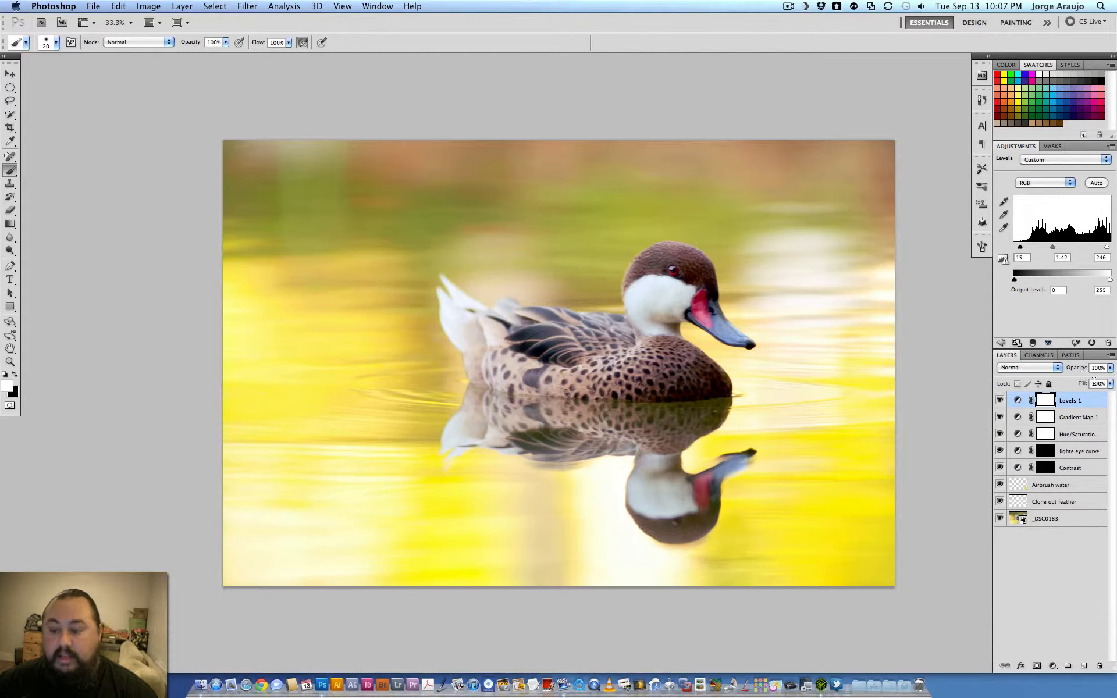
key(super+i)
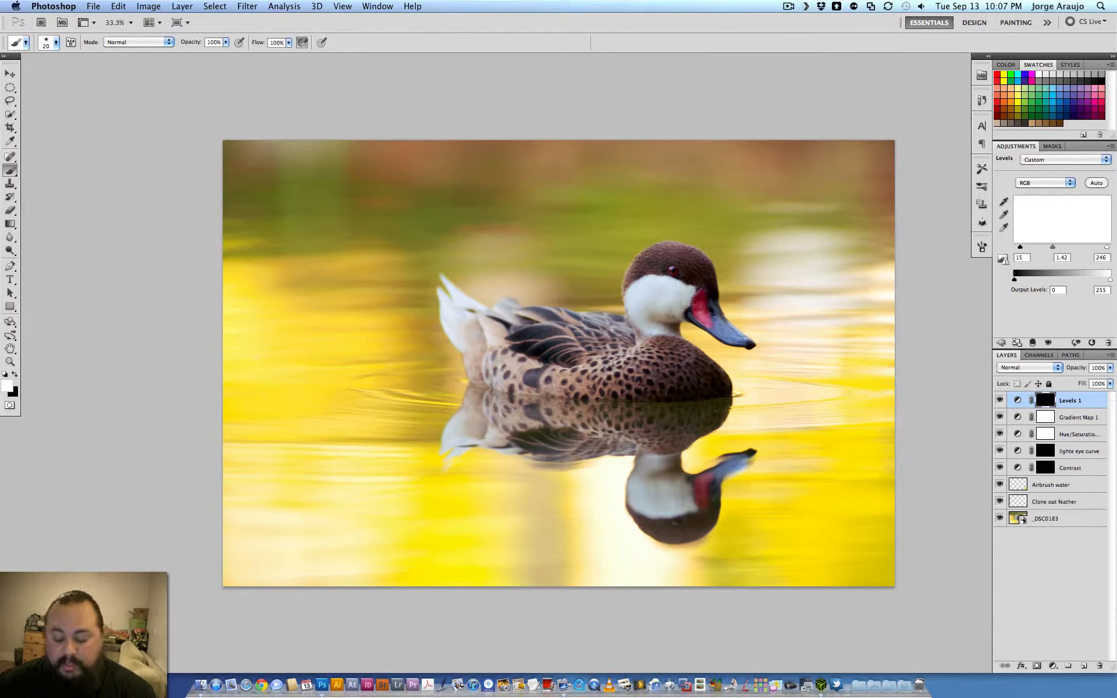
- Paint white on the Levels mask over the duck's head and body with a 125 px brush, reducing the brush to 60 px
key(super+plus)
drag(664, 297, 591, 300)
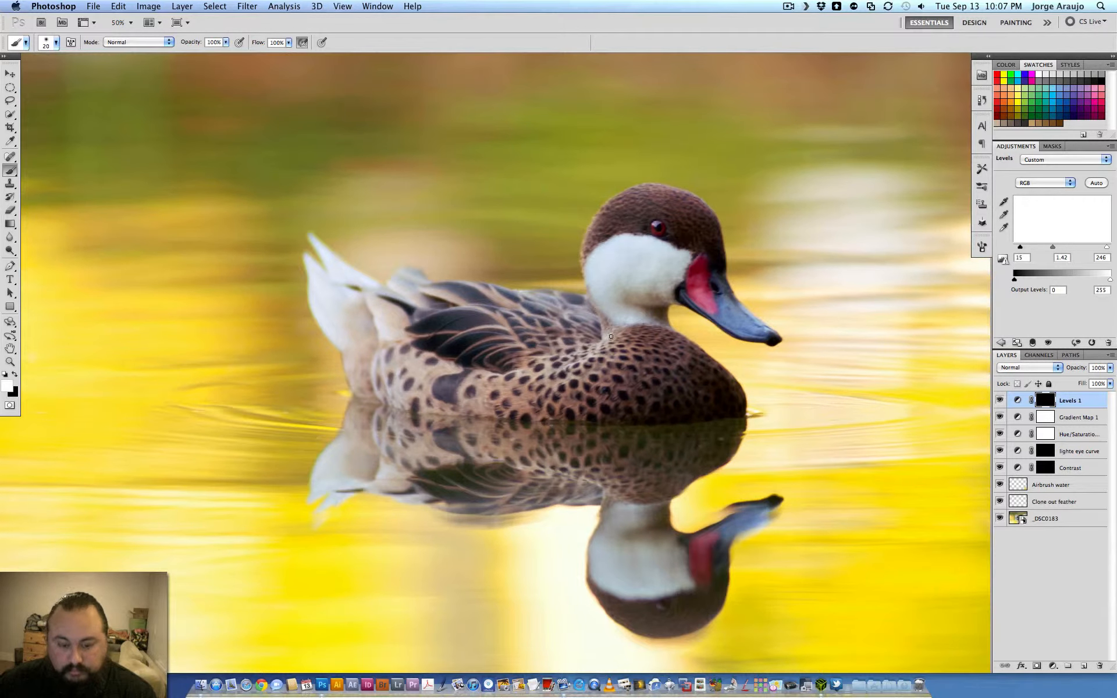
key(bracketright)
key(bracketright)
key(bracketright)
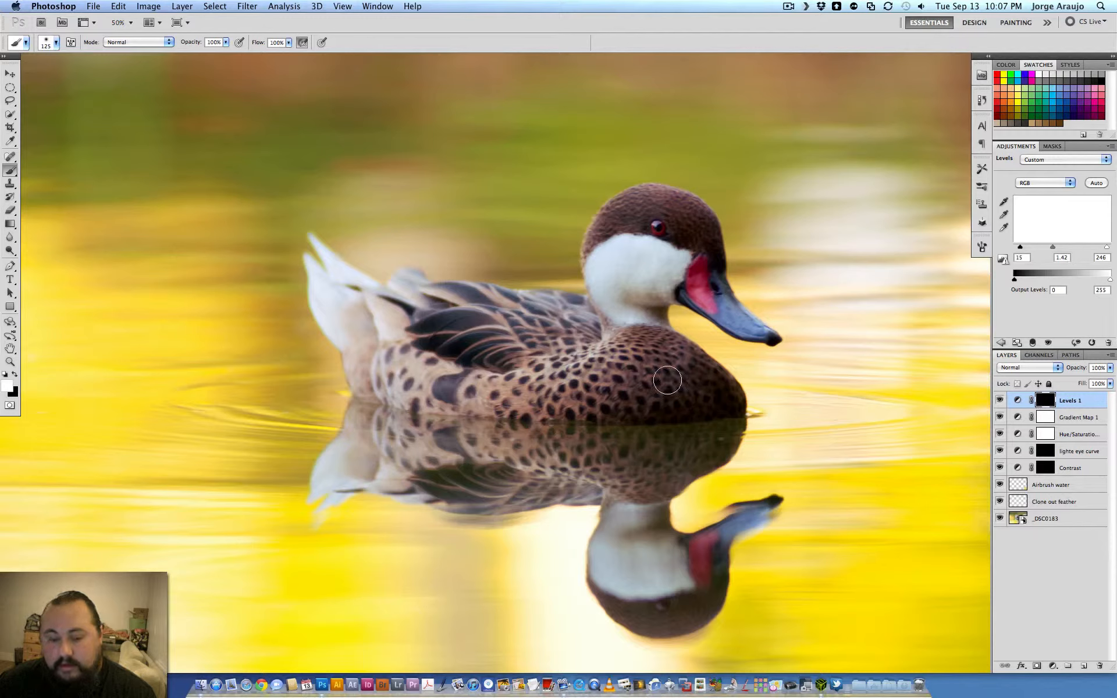
mouse_move(626, 324)
mouse_down()
mouse_move(644, 356)
mouse_move(719, 385)
mouse_move(577, 411)
mouse_move(693, 406)
mouse_move(539, 392)
mouse_move(454, 403)
mouse_move(401, 389)
mouse_move(410, 373)
mouse_move(364, 376)
mouse_move(349, 315)
mouse_move(399, 336)
mouse_move(393, 314)
mouse_move(431, 304)
mouse_move(409, 287)
mouse_move(611, 326)
mouse_move(545, 355)
mouse_move(561, 379)
mouse_move(604, 321)
mouse_move(648, 339)
mouse_move(636, 256)
mouse_move(627, 267)
mouse_move(668, 249)
mouse_move(633, 211)
mouse_move(615, 222)
mouse_move(602, 270)
mouse_move(659, 226)
mouse_move(677, 255)
mouse_move(692, 237)
mouse_move(685, 215)
mouse_move(655, 203)
mouse_move(705, 256)
mouse_move(720, 307)
mouse_move(729, 312)
mouse_move(716, 298)
mouse_move(767, 336)
mouse_up()
key(bracketleft)
key(bracketleft)
key(bracketleft)
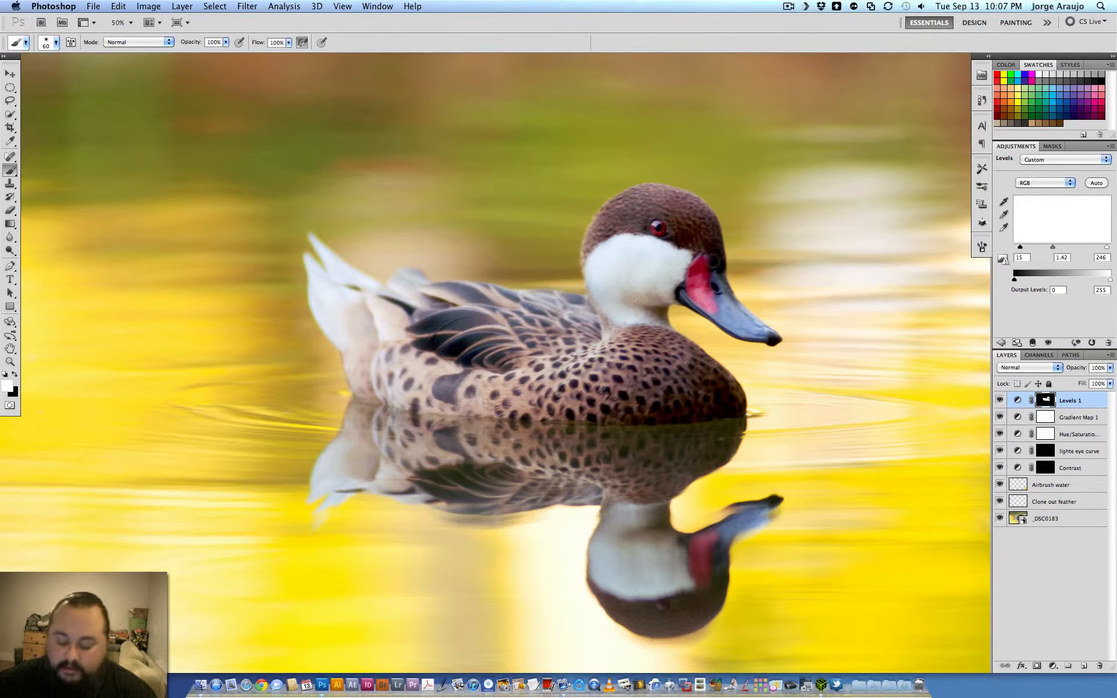
- Spill white past the front edge of the duck's head on the Levels mask and paint it out in black with a 45 px brush
scroll(713, 261, up, 2)
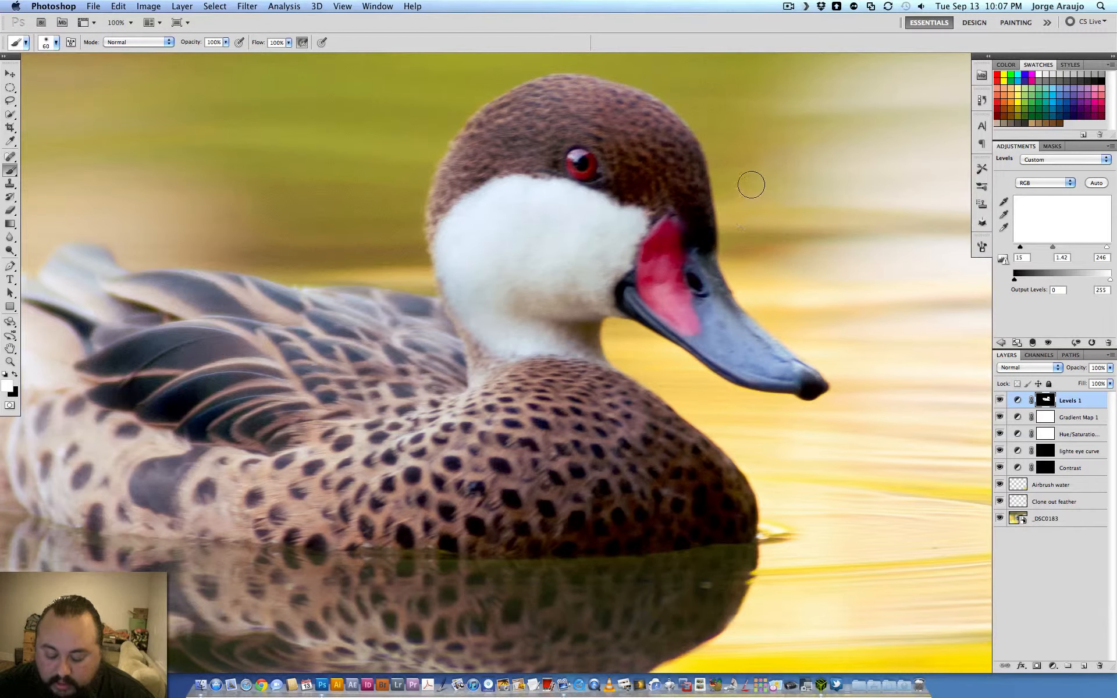
key(bracketleft)
key(bracketleft)
drag(726, 152, 734, 236)
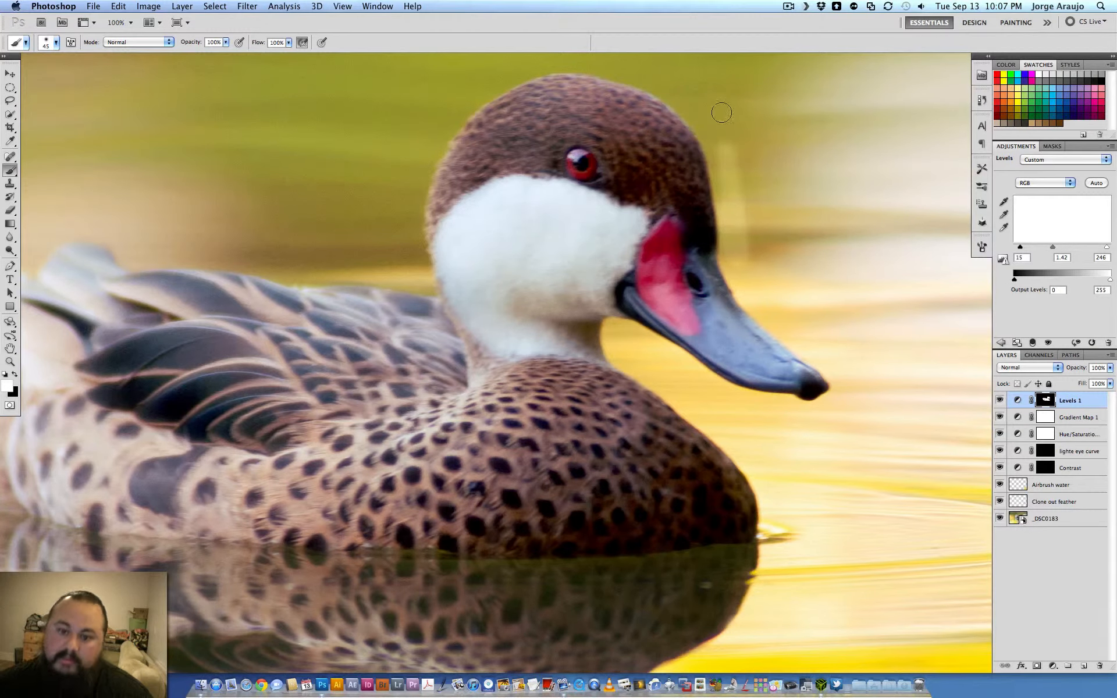
key(x)
drag(732, 163, 727, 256)
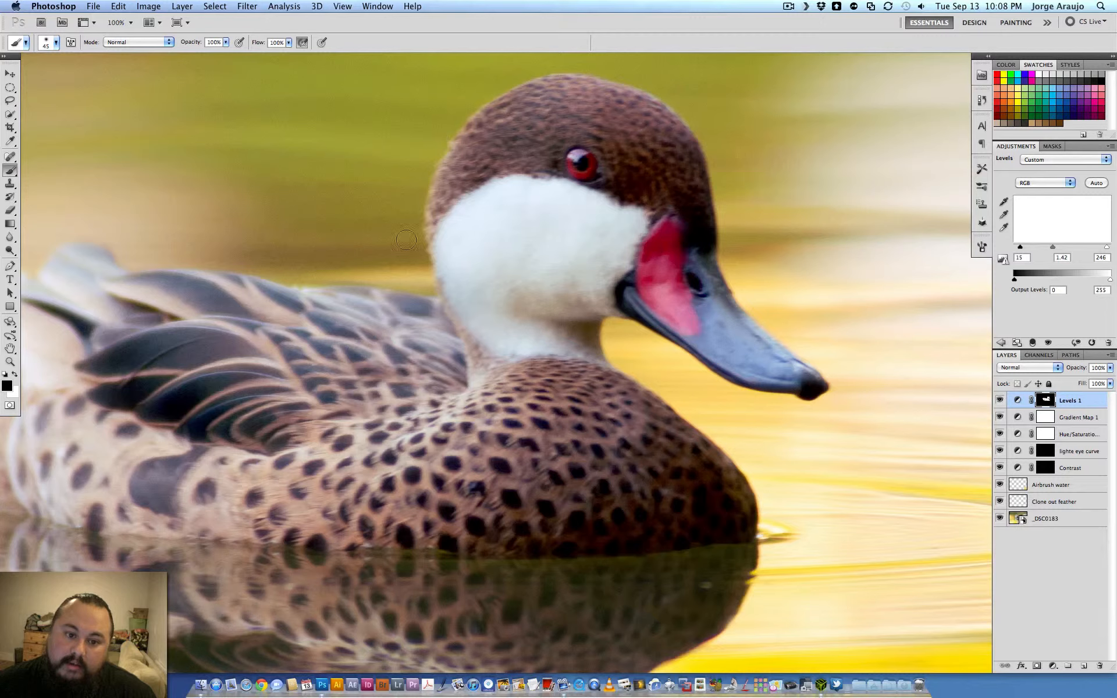
key(x)
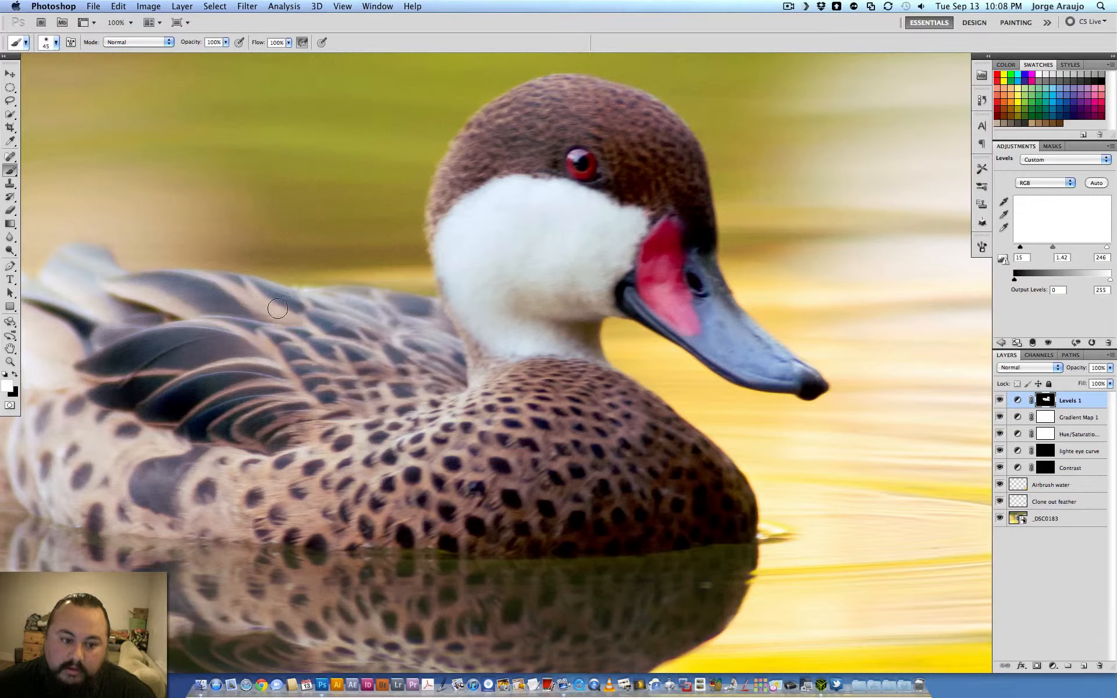
- Examine the lightened feathers, neck and bill edges up close and judge the effect in the full photo
drag(201, 308, 441, 355)
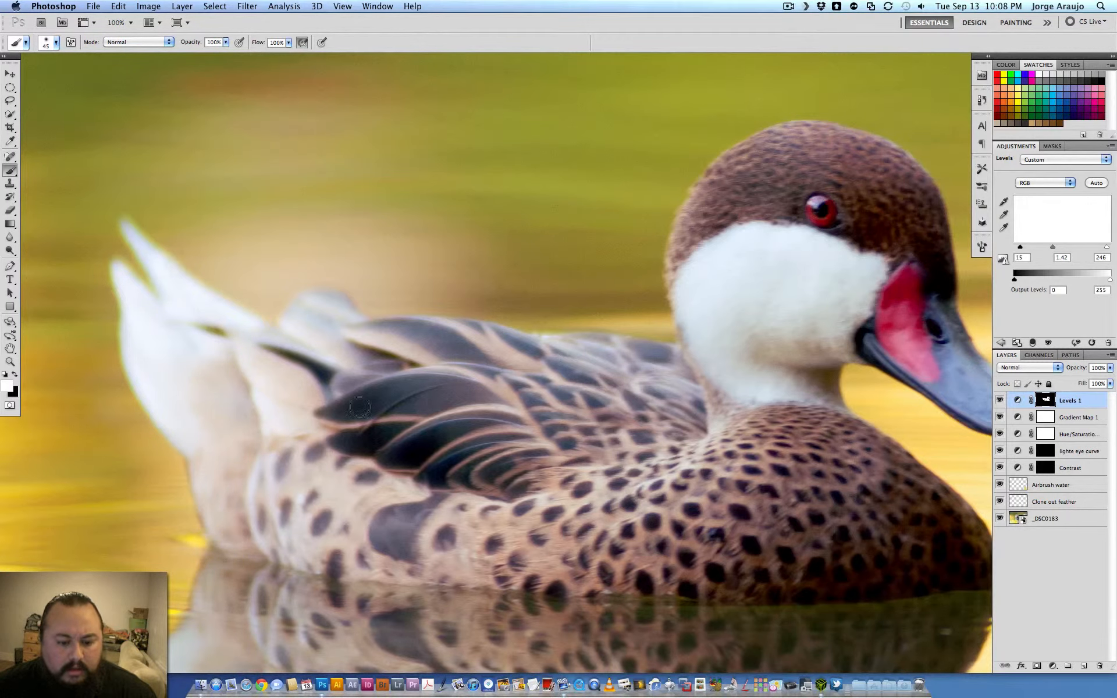
key(super+minus)
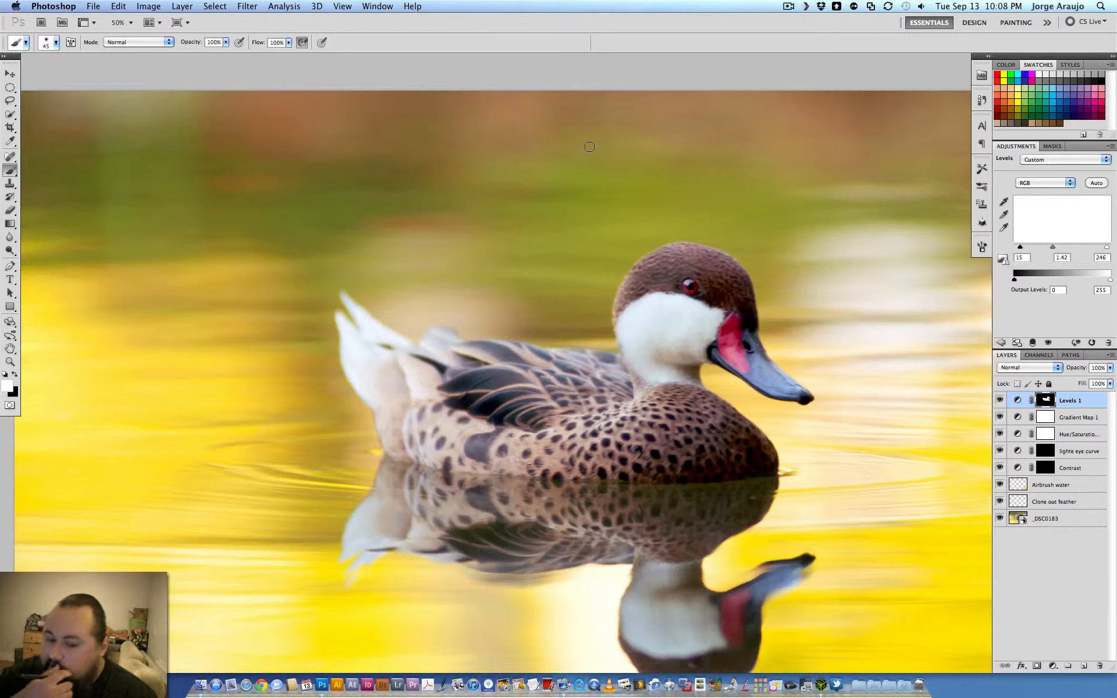
key(super+minus)
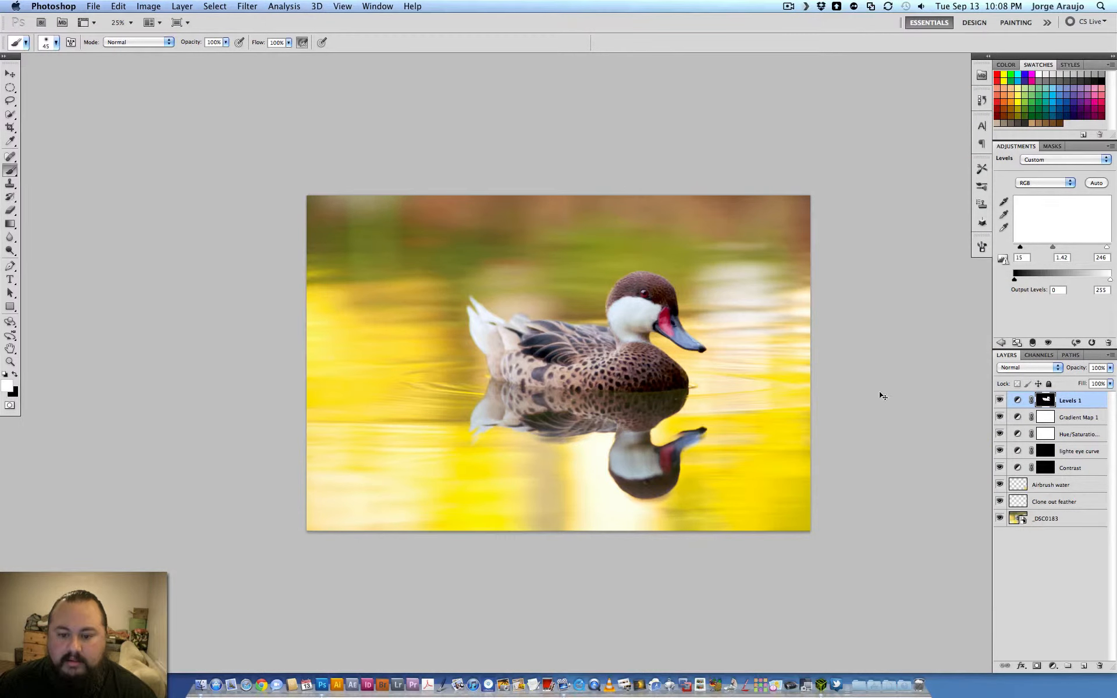
key(super+plus)
key(super+plus)
drag(820, 366, 764, 378)
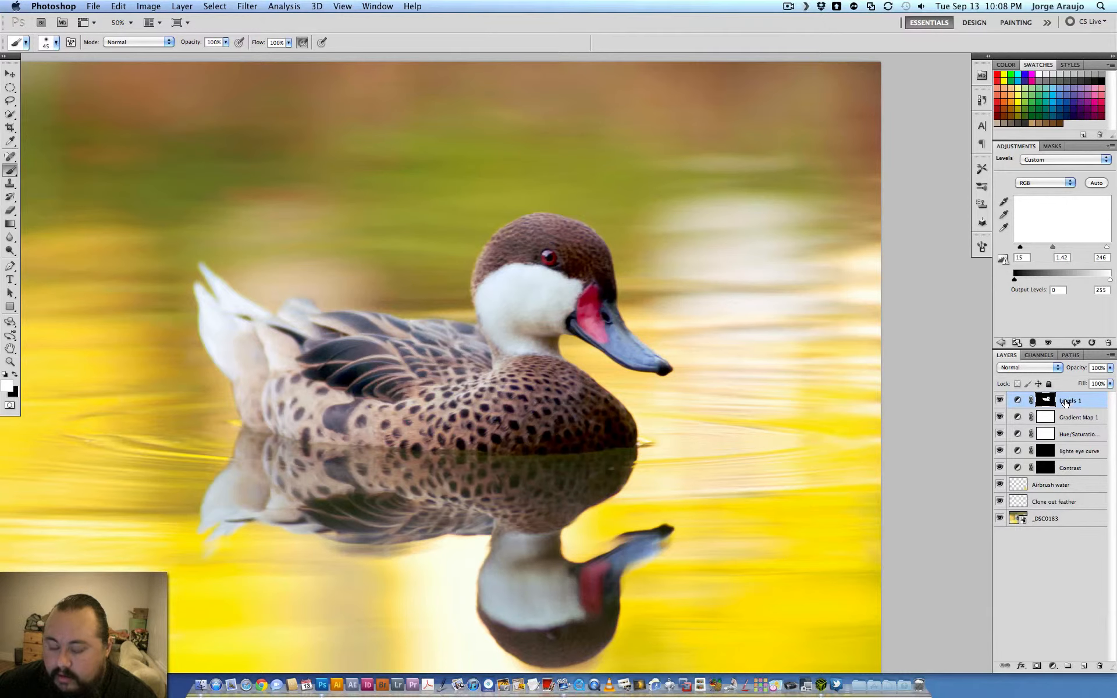
key(super+minus)
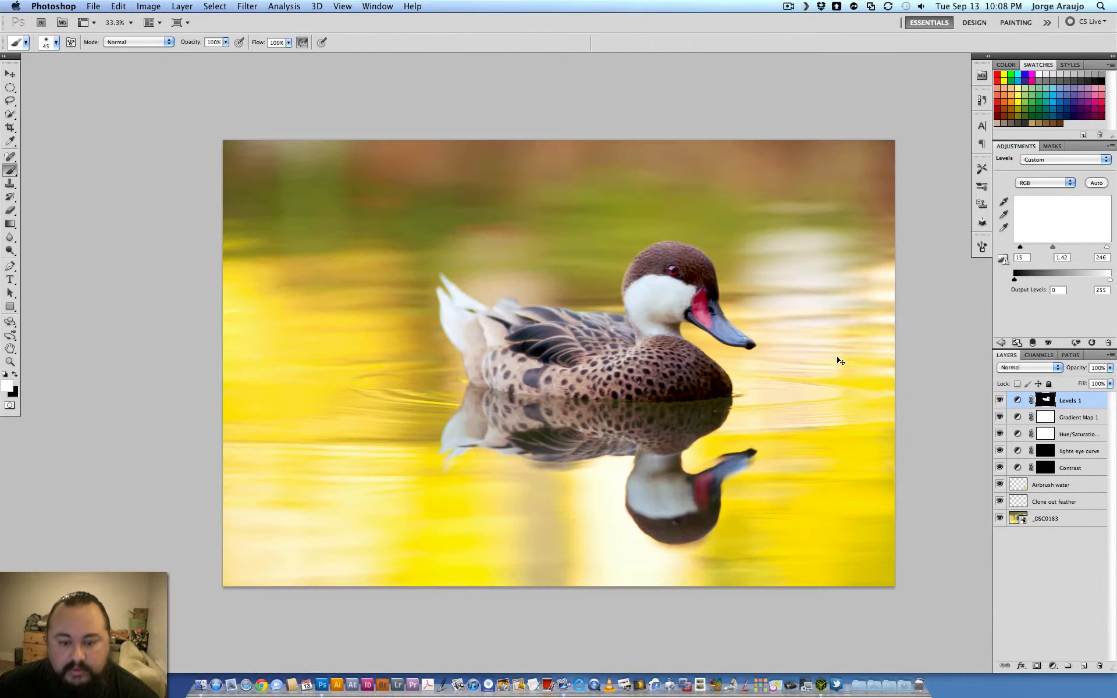
key(super+plus)
key(super+plus)
key(super+plus)
drag(775, 363, 615, 412)
key(super+plus)
key(super+plus)
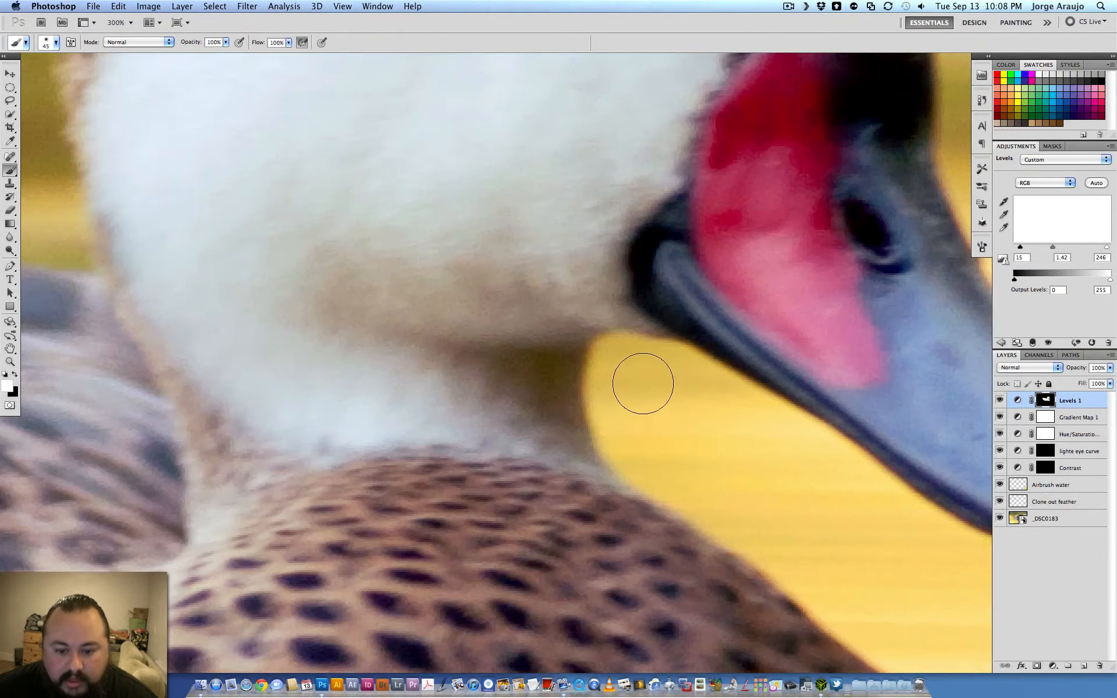
drag(601, 316, 669, 501)
key(super+minus)
key(super+minus)
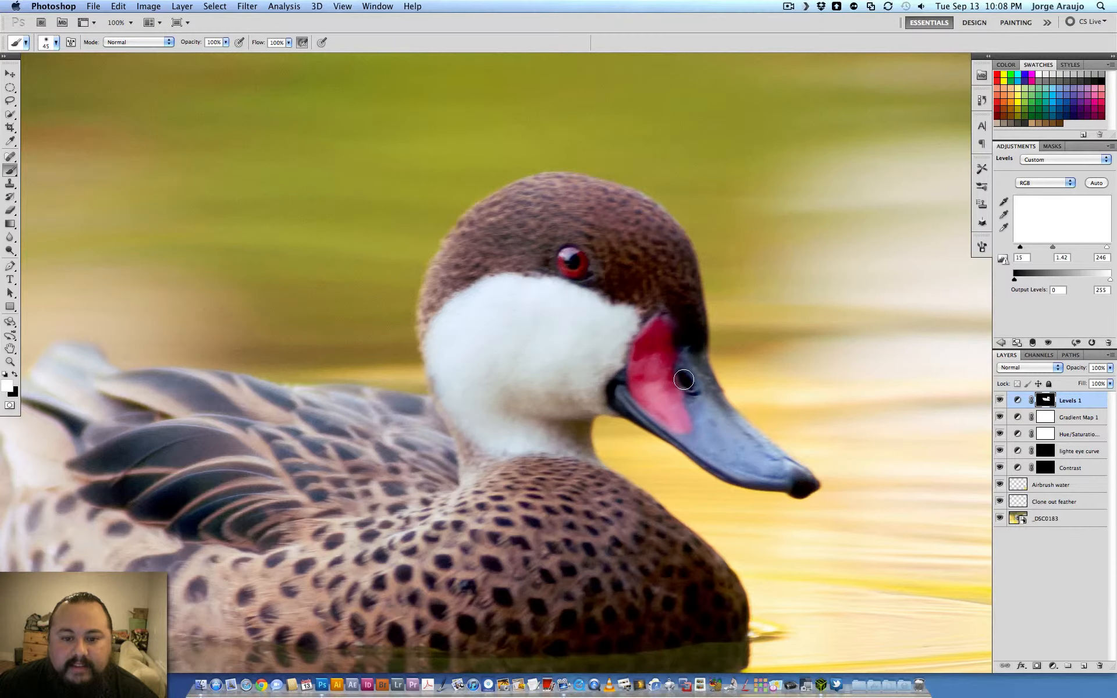
drag(573, 429, 644, 411)
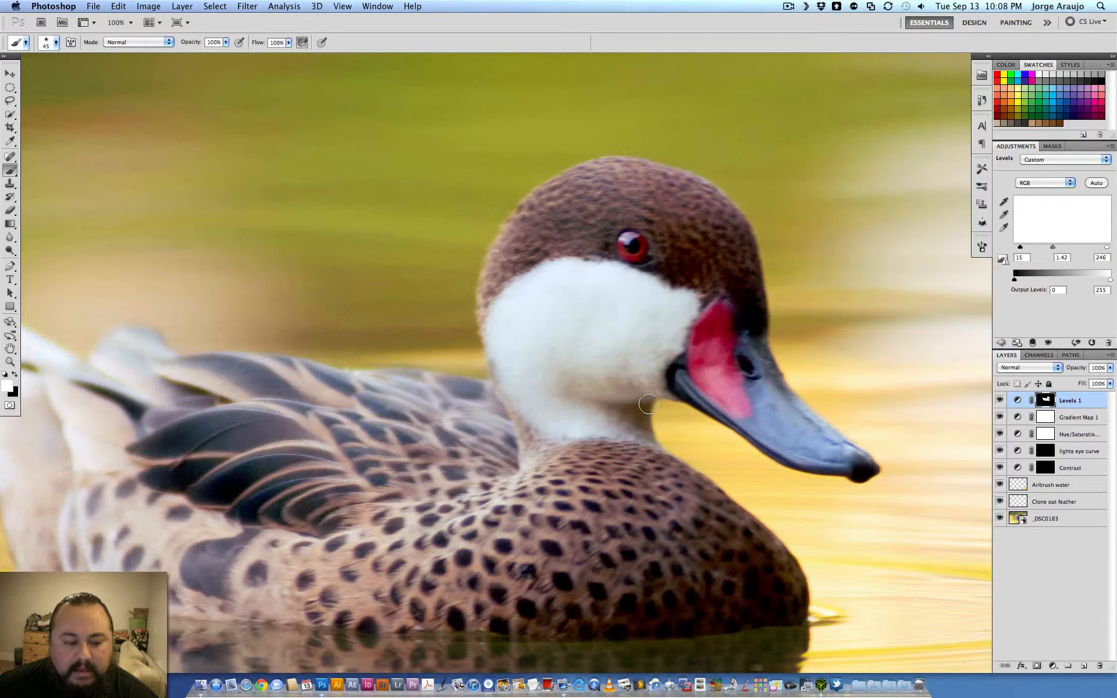
key(super+0)
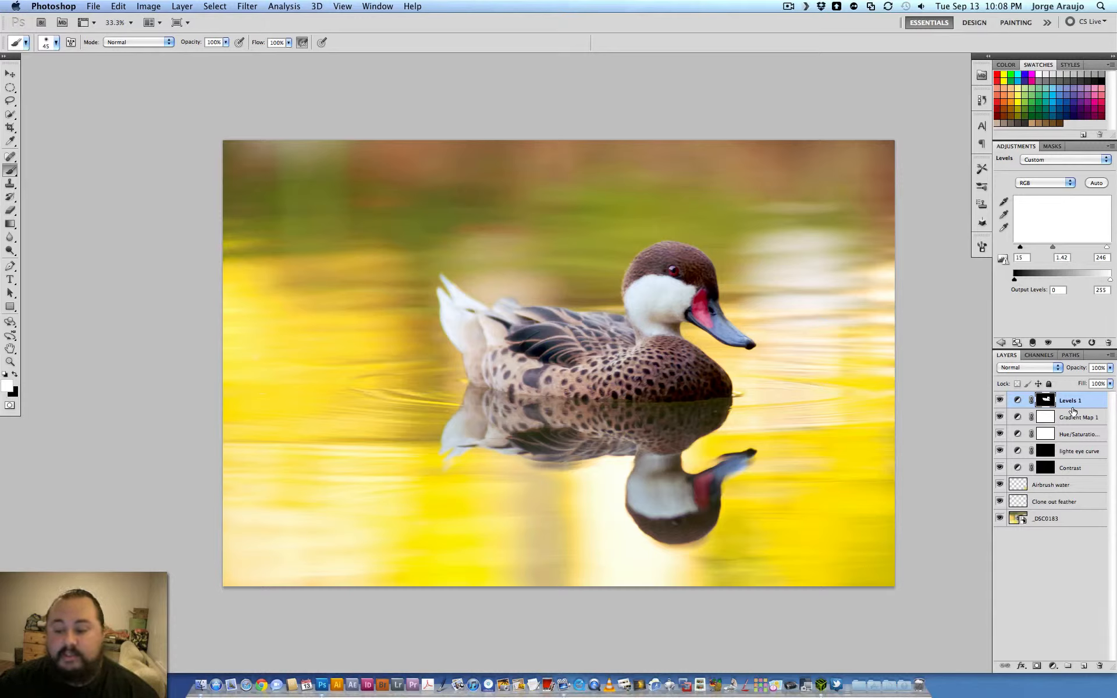
- Try a duplicate of the Levels layer at 23% opacity and delete the duplicate
drag(1074, 400, 1083, 666)
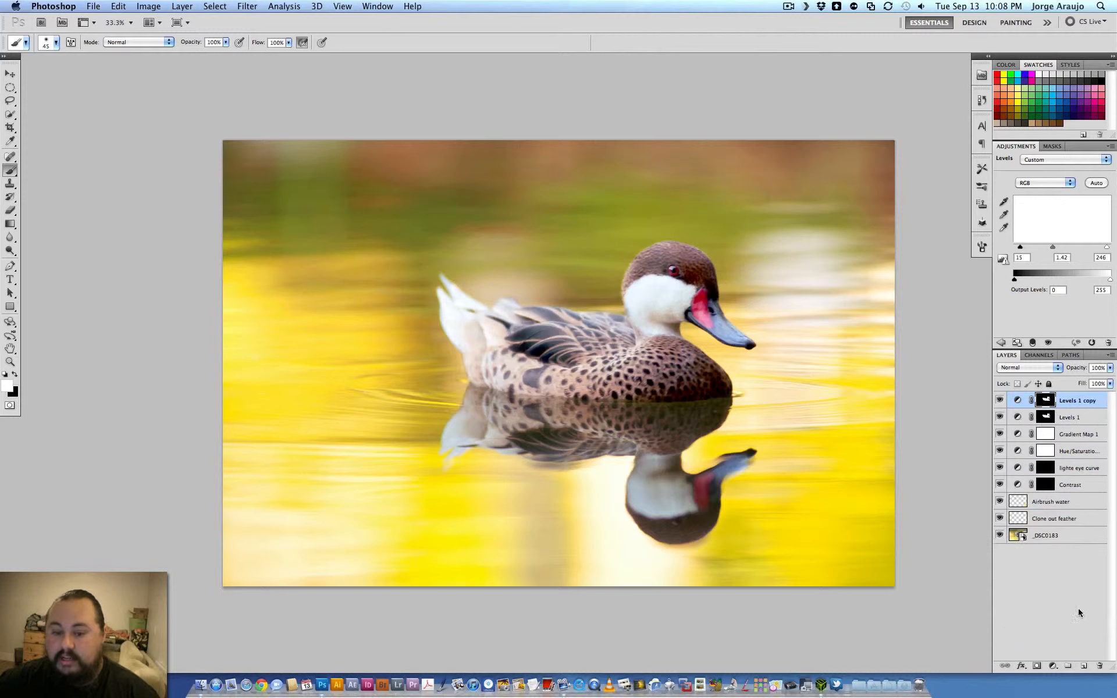
drag(1110, 369, 1075, 383)
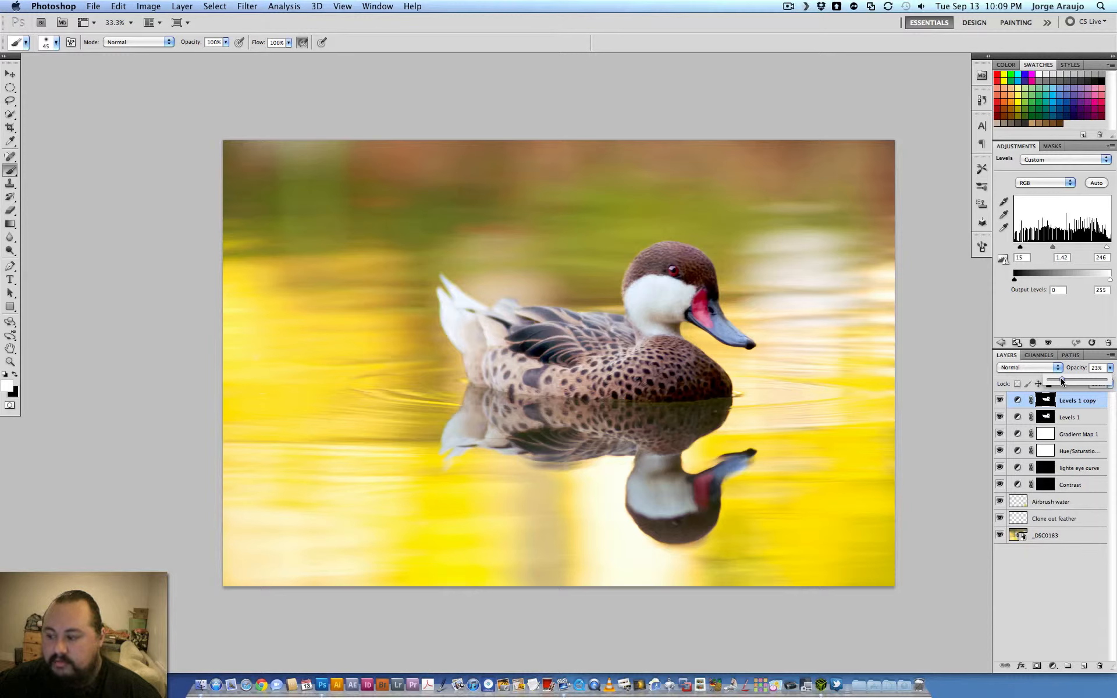
drag(1062, 382, 1099, 665)
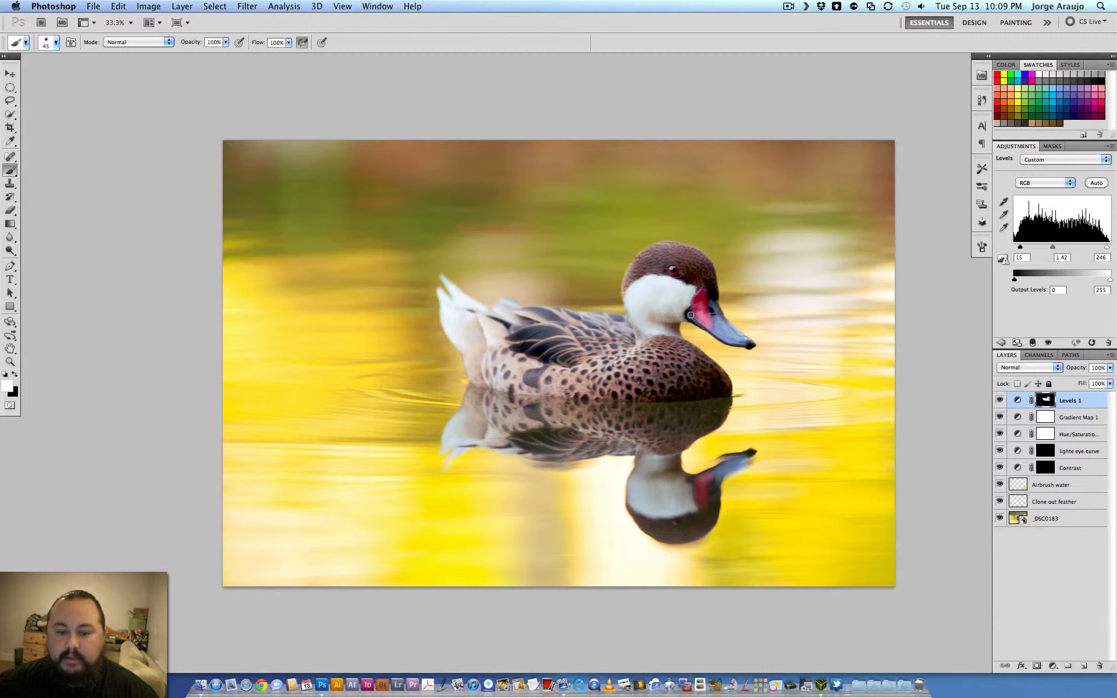
- Duplicate all layers from Levels 1 down to the original photo and merge the copies into one layer on top
shift+click(1054, 520)
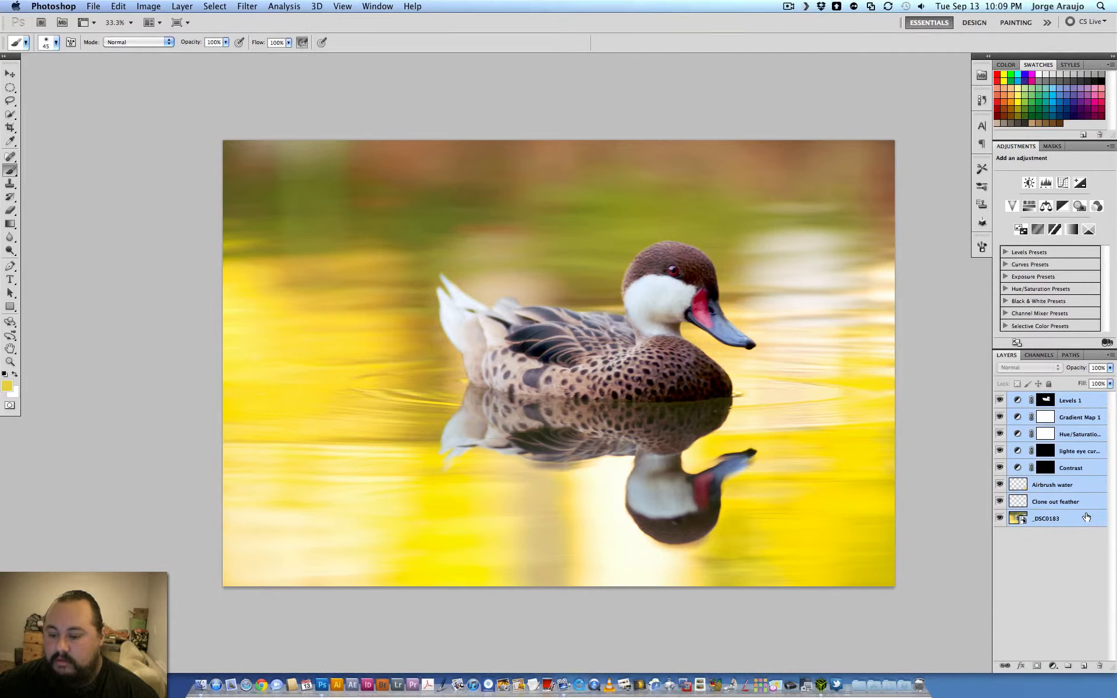
click(1083, 544)
click(1070, 400)
shift+click(1072, 520)
drag(1072, 524, 1084, 666)
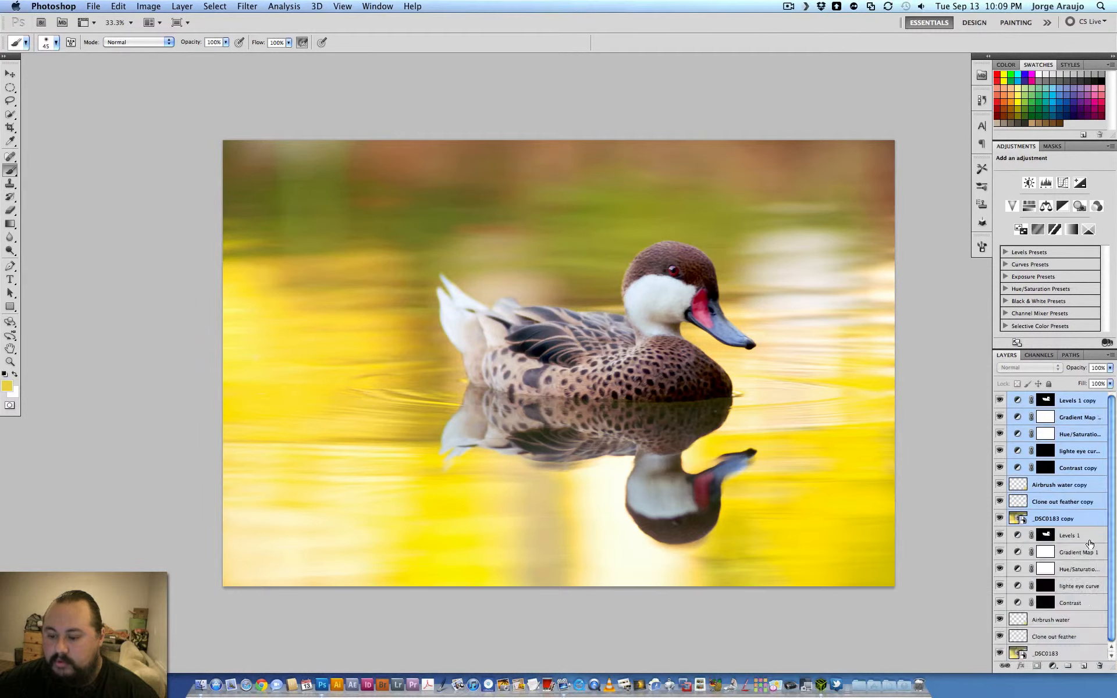
key(super+e)
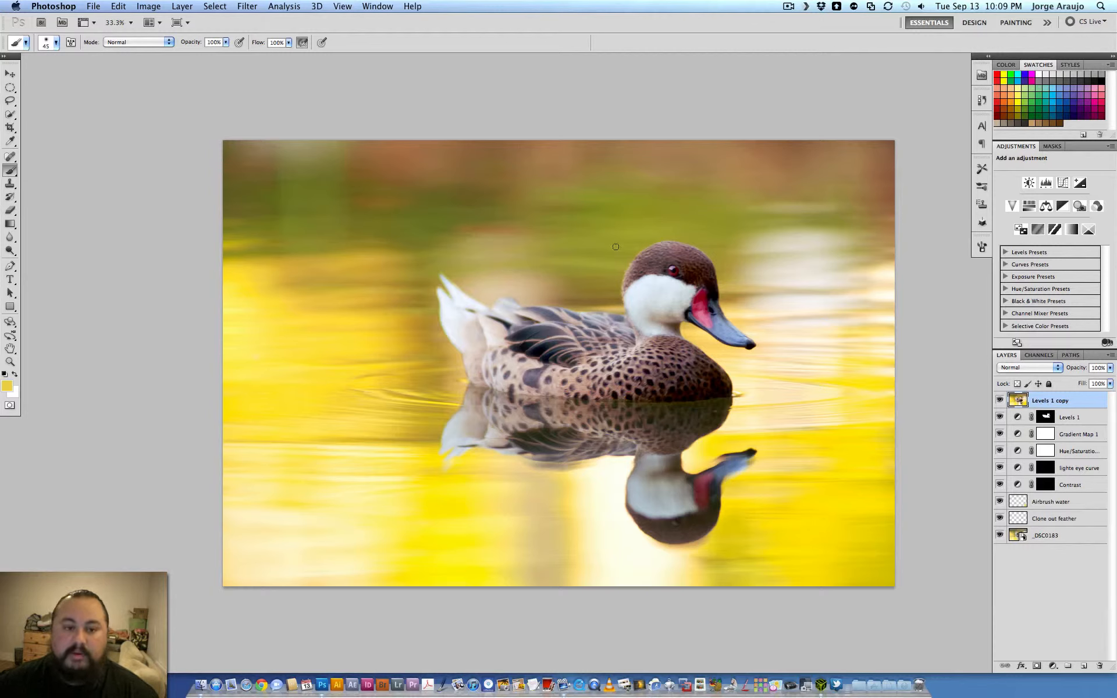
- Apply a High Pass filter with a 3-pixel radius to the merged top layer
click(254, 6)
mouse_move(261, 253)
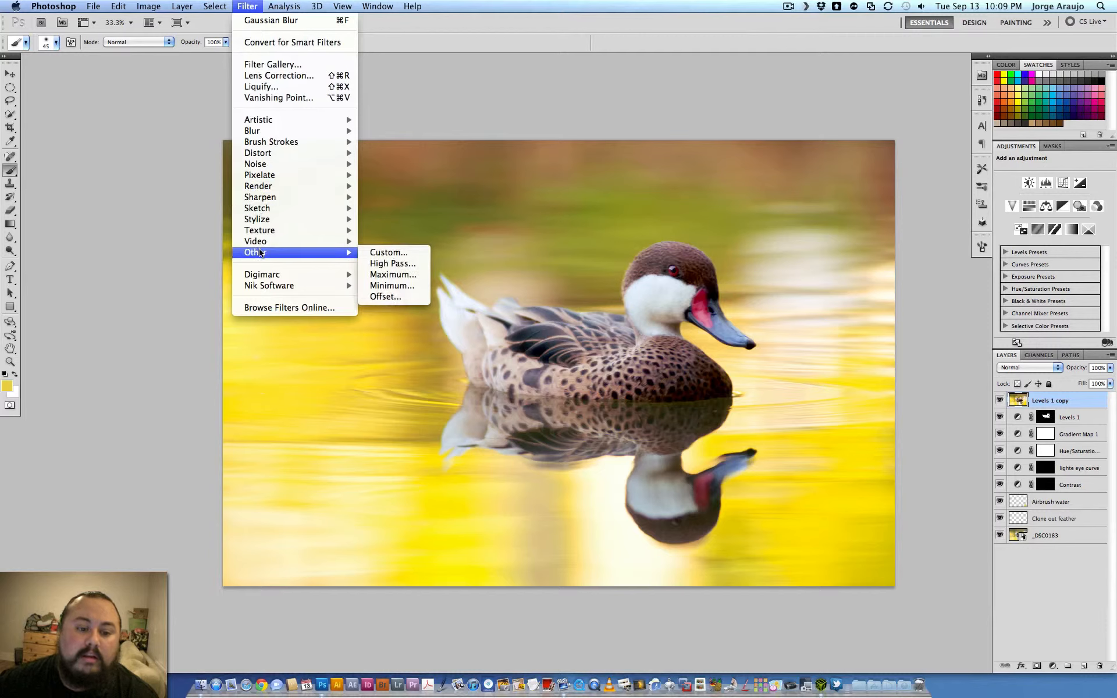
click(393, 263)
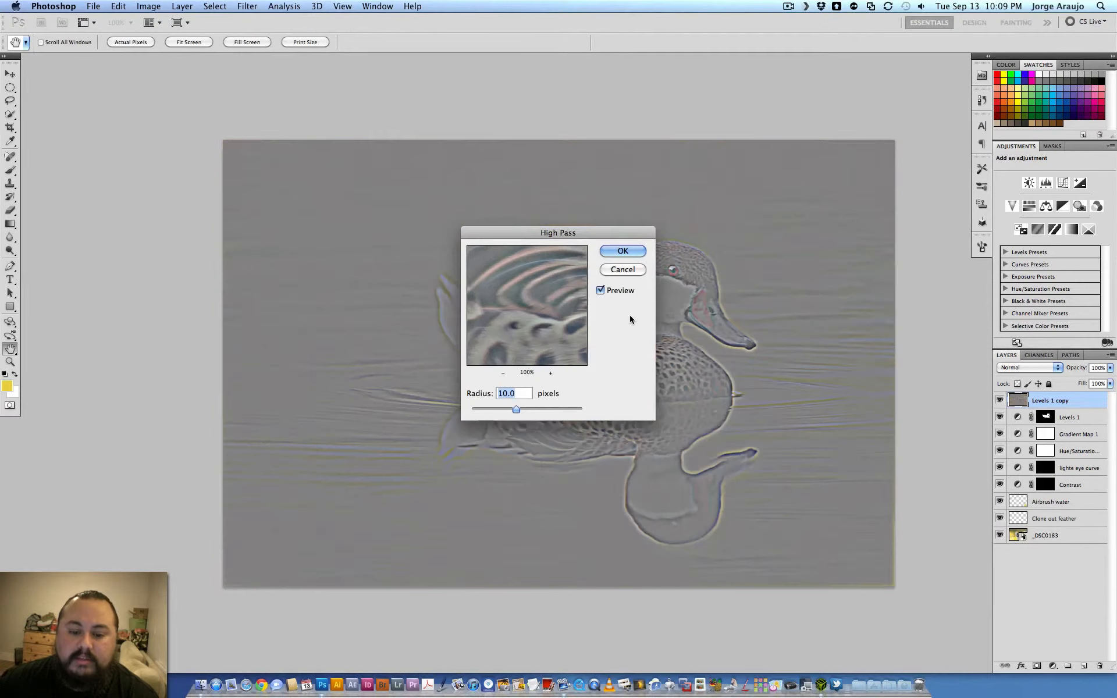
drag(605, 234, 907, 387)
key(super+equal)
key(super+equal)
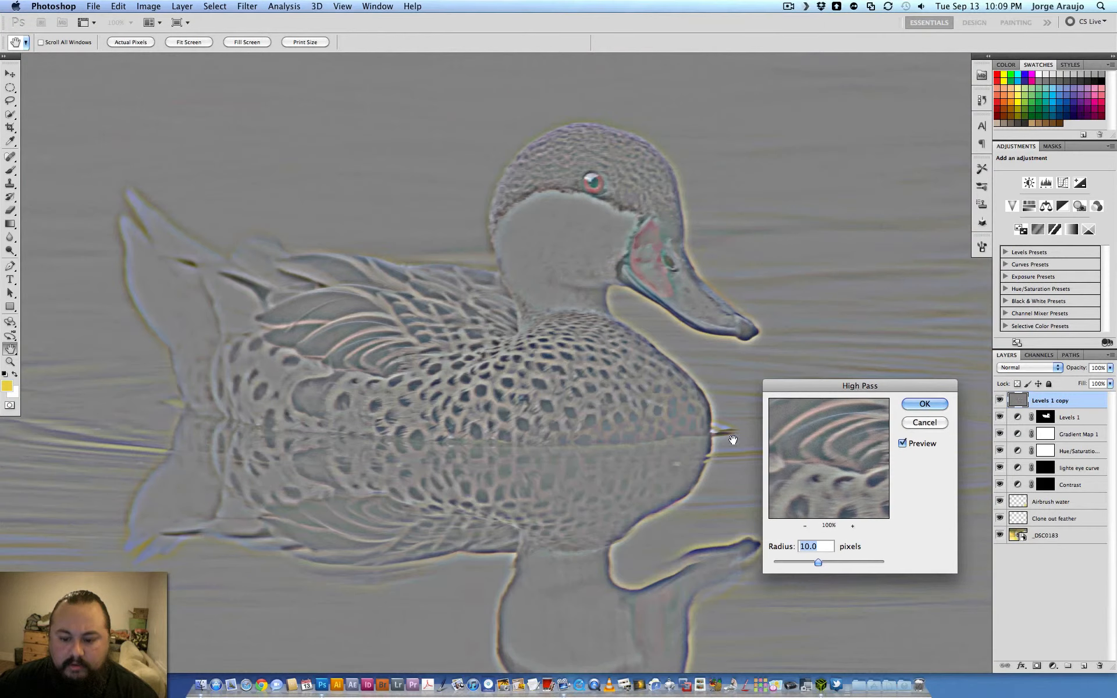
text(3)
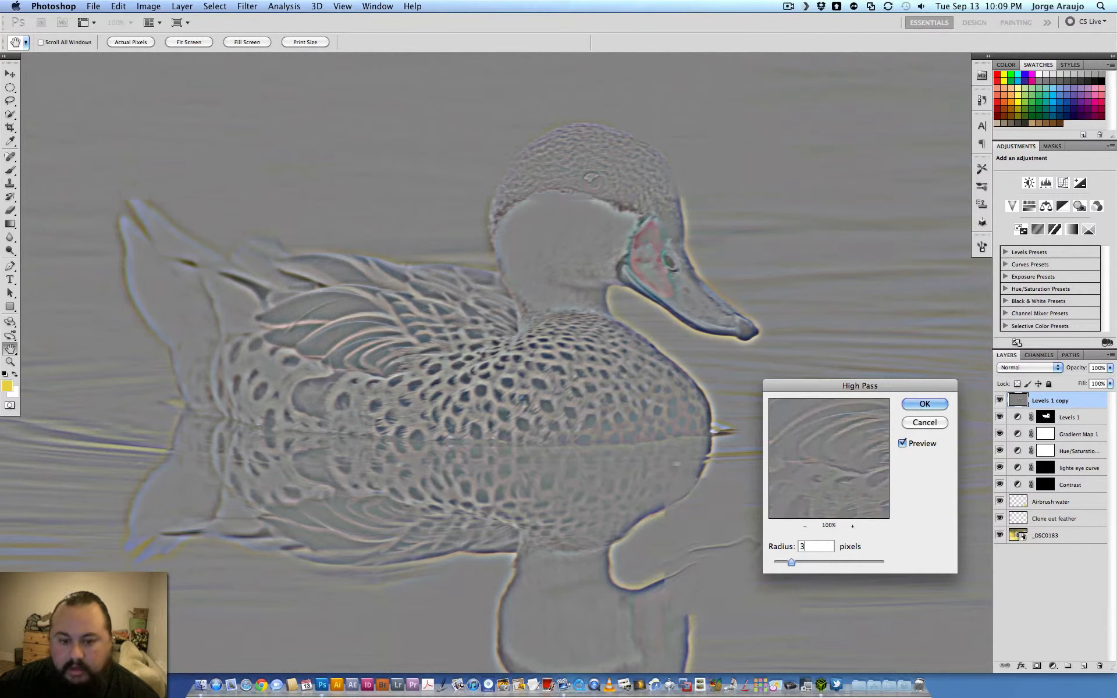
key(Return)
key(b)
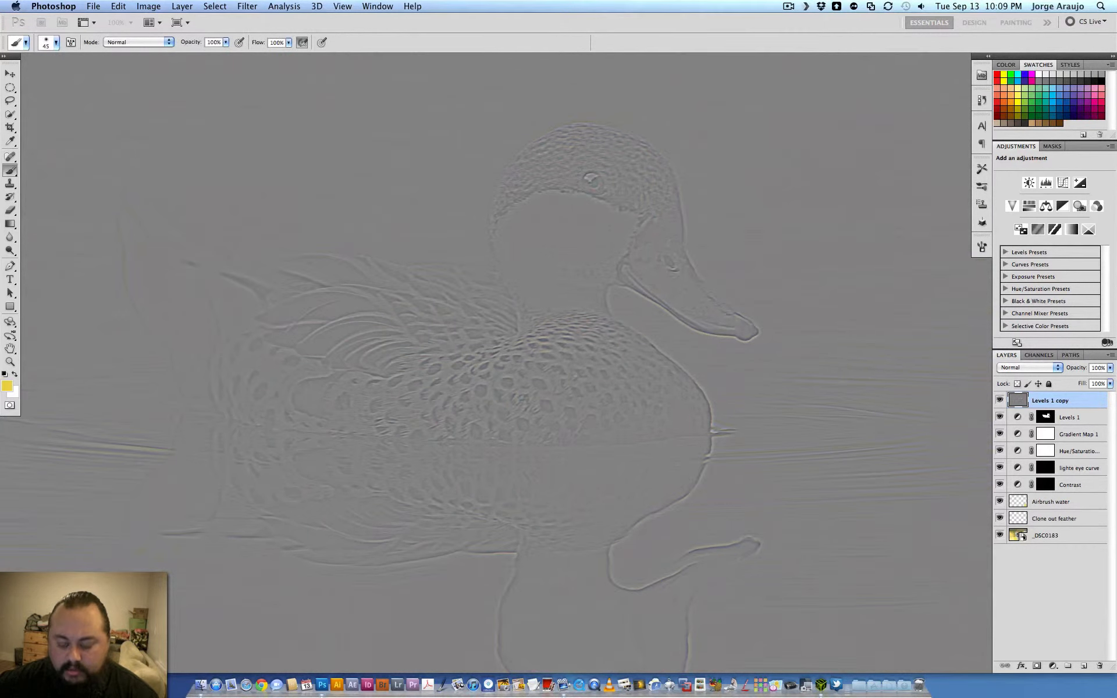
key(super+equal)
key(super+0)
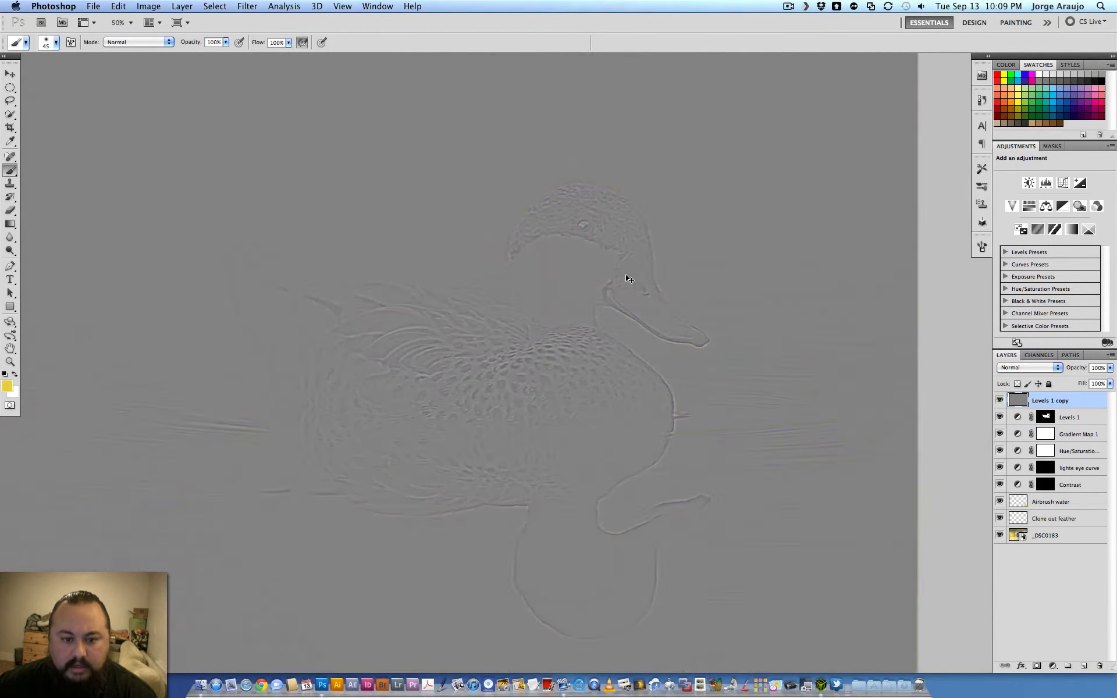
- Set the blending mode of the High Pass layer to Overlay
click(1039, 368)
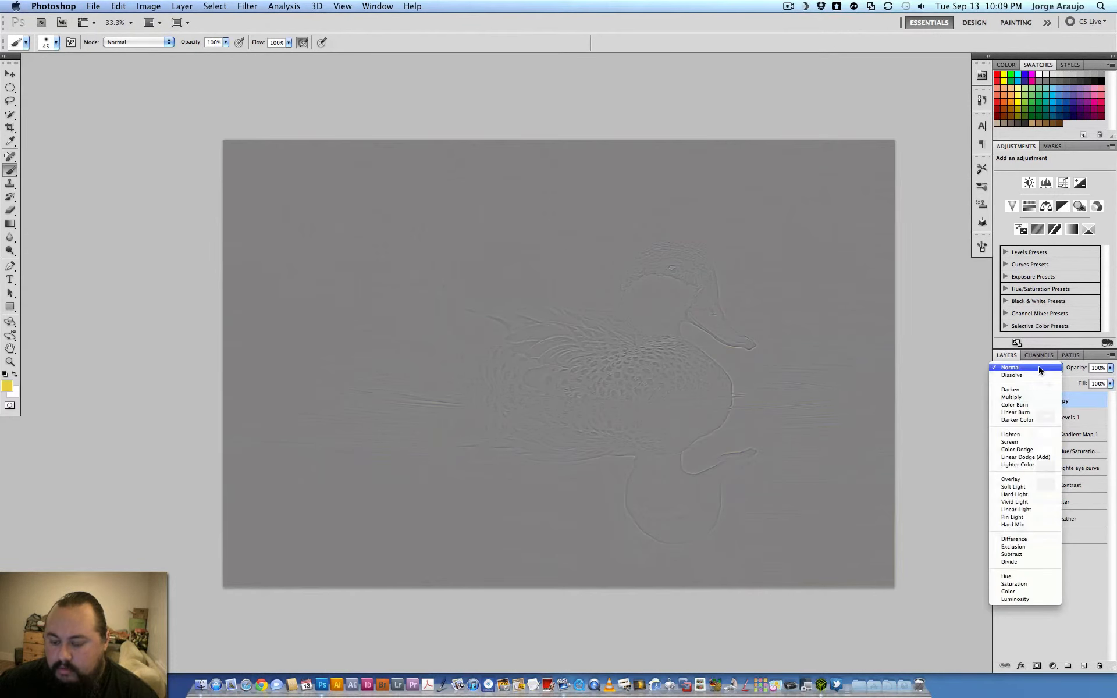
click(1028, 481)
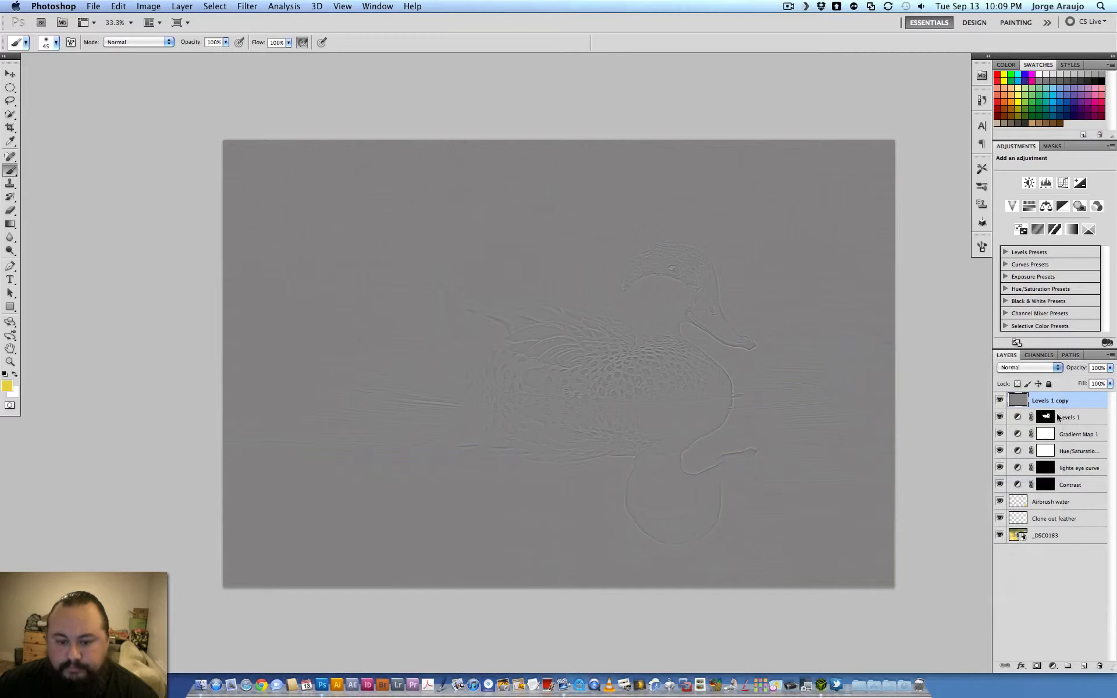
key(super+equal)
key(super+equal)
key(super+equal)
key(super+minus)
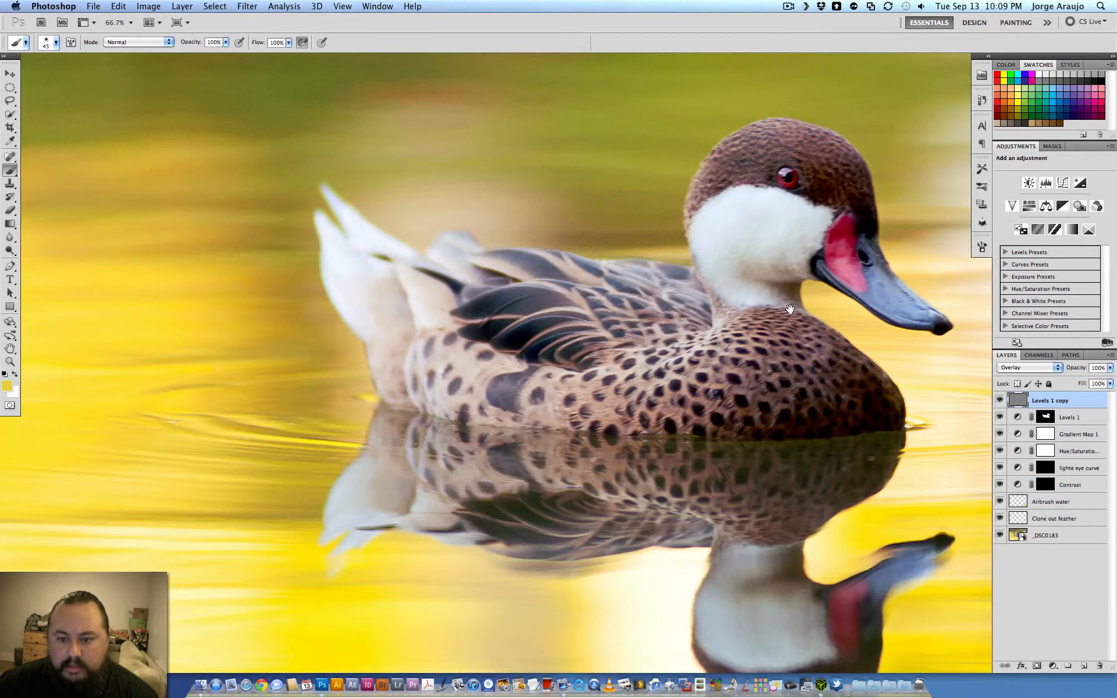
- Compare the duck's head and feathers with and without the High Pass layer, up close and in the full photo
click(999, 401)
click(999, 402)
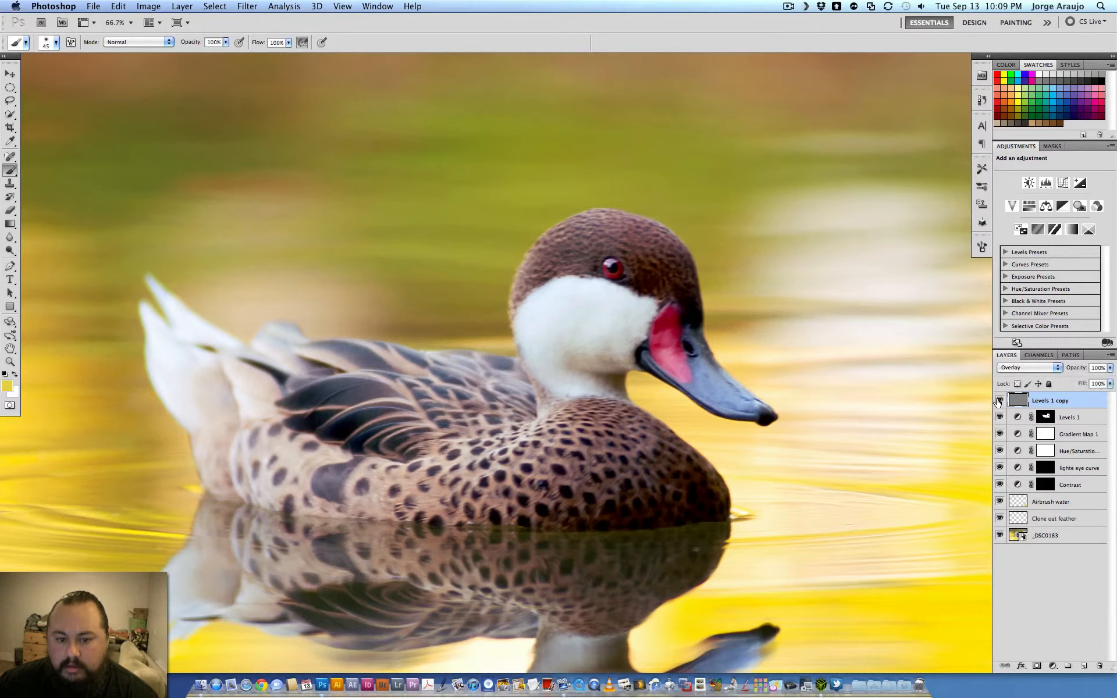
click(999, 401)
click(999, 401)
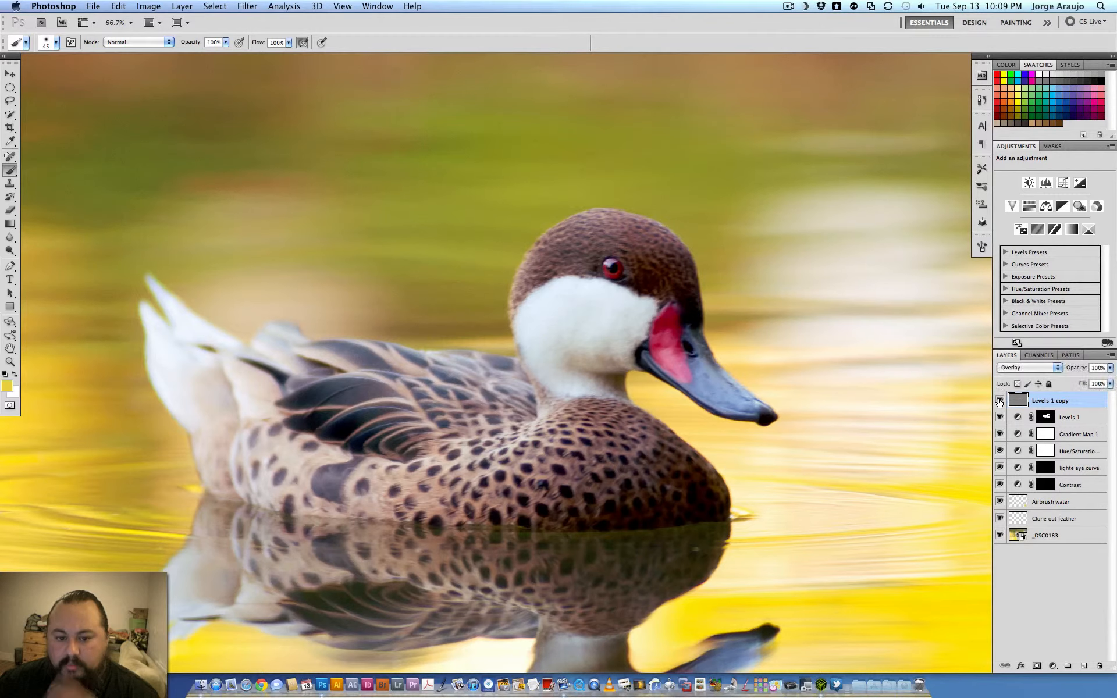
key(super+equal)
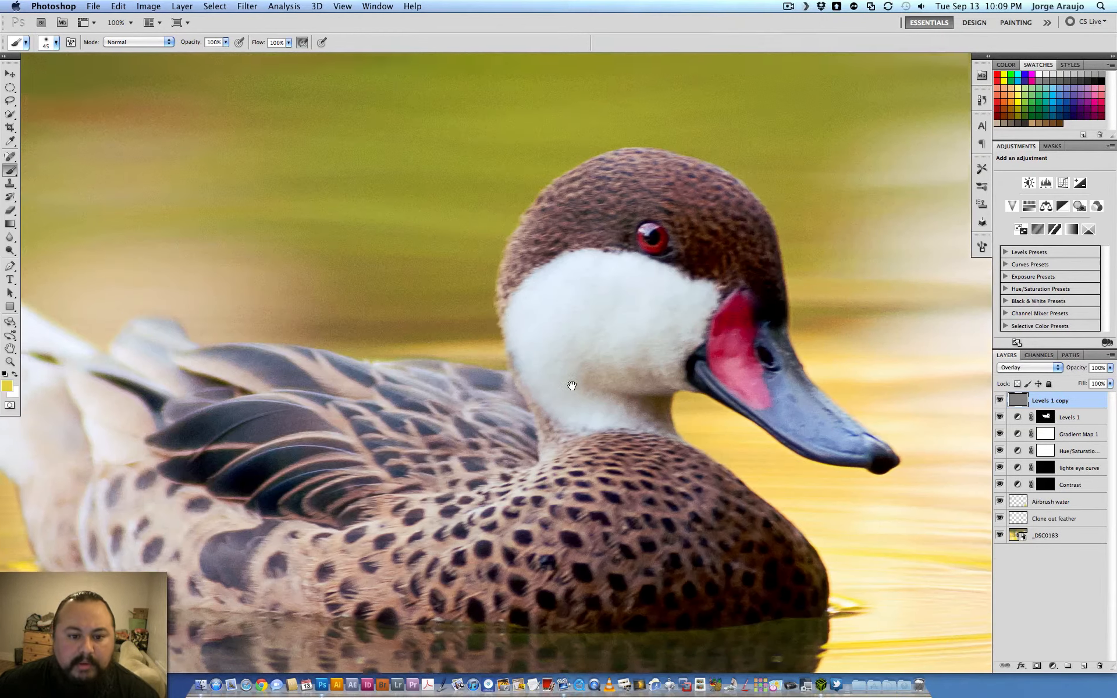
click(1001, 401)
click(1001, 402)
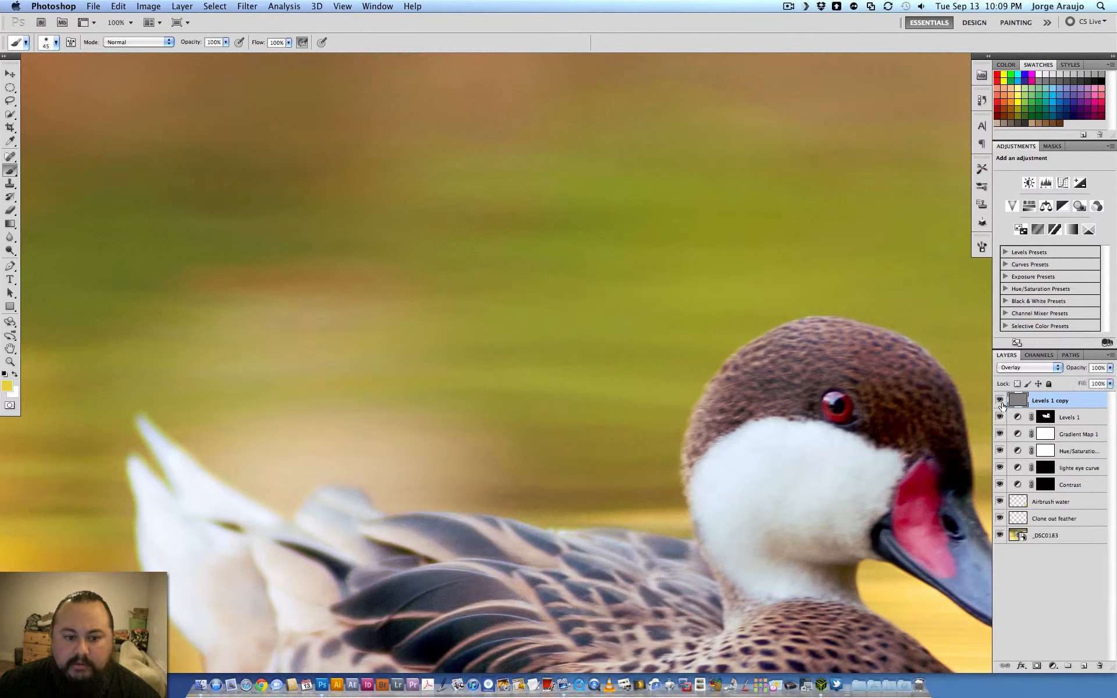
key(super+minus)
key(super+minus)
key(super+minus)
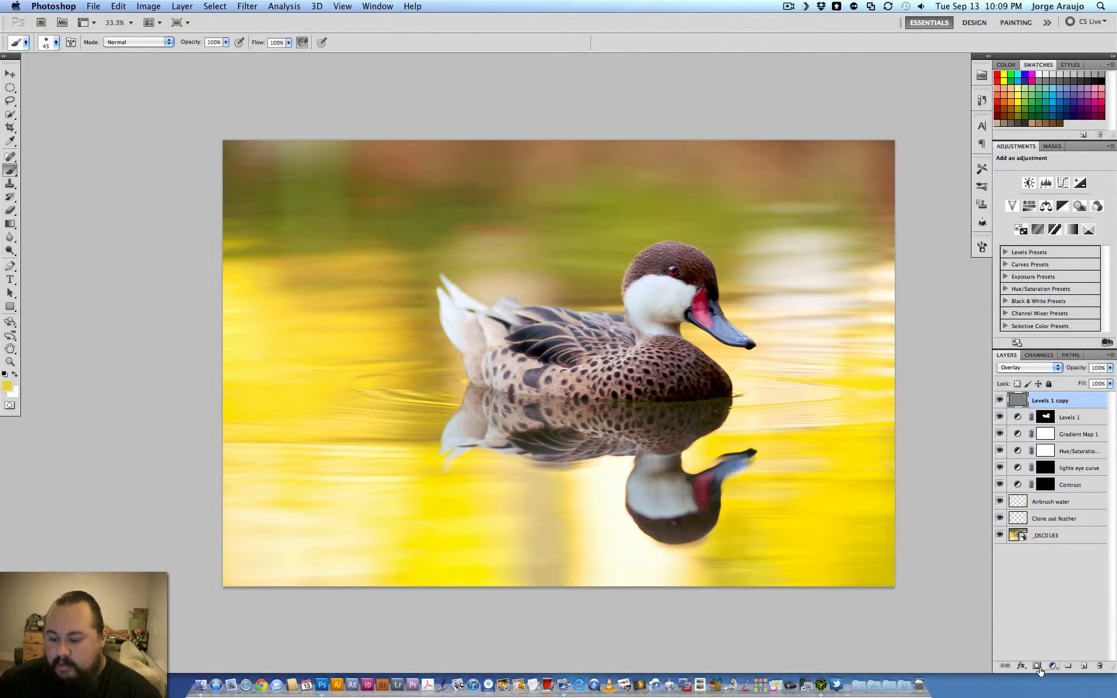
- Add a black layer mask to the High Pass layer and reveal the sharpening on the duck's head with a white 70 px brush
click(1037, 667)
key(super+i)
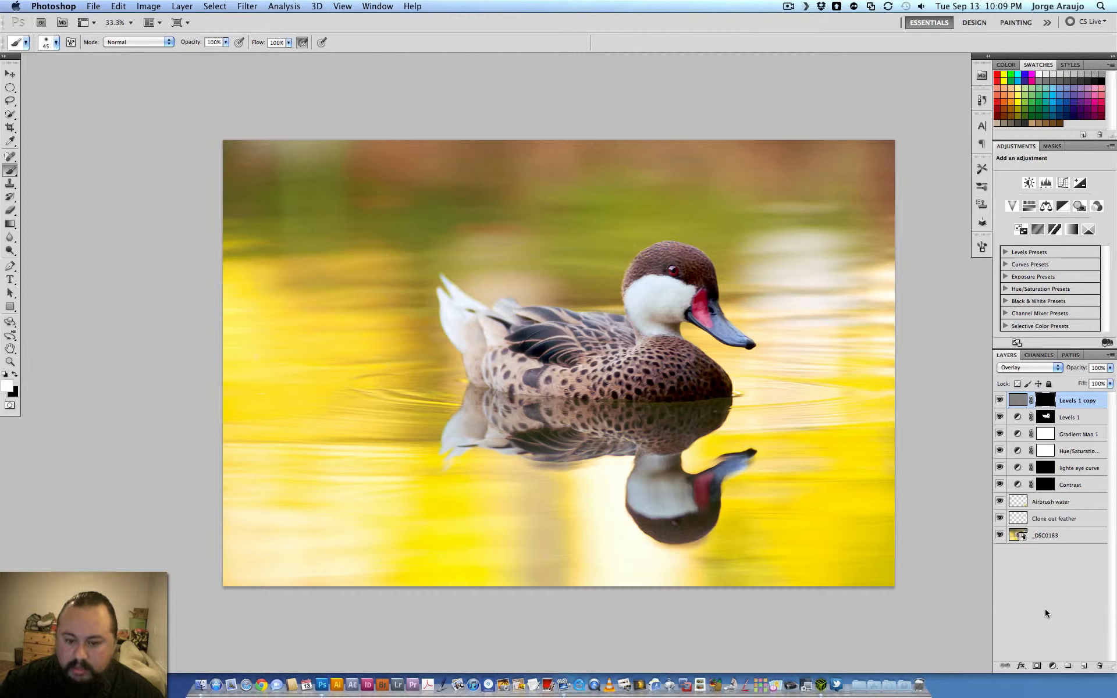
scroll(702, 305, up, 3)
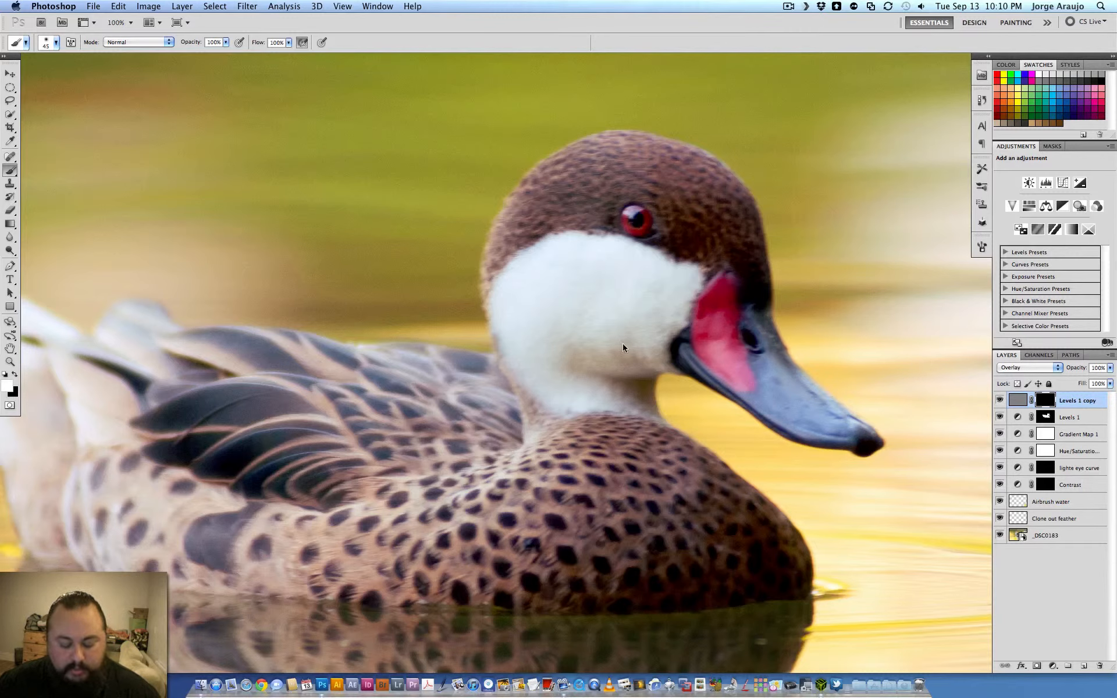
key(bracketright)
key(bracketright)
key(bracketright)
key(bracketright)
key(bracketright)
key(bracketright)
key(bracketright)
key(bracketleft)
key(bracketleft)
key(bracketleft)
key(bracketleft)
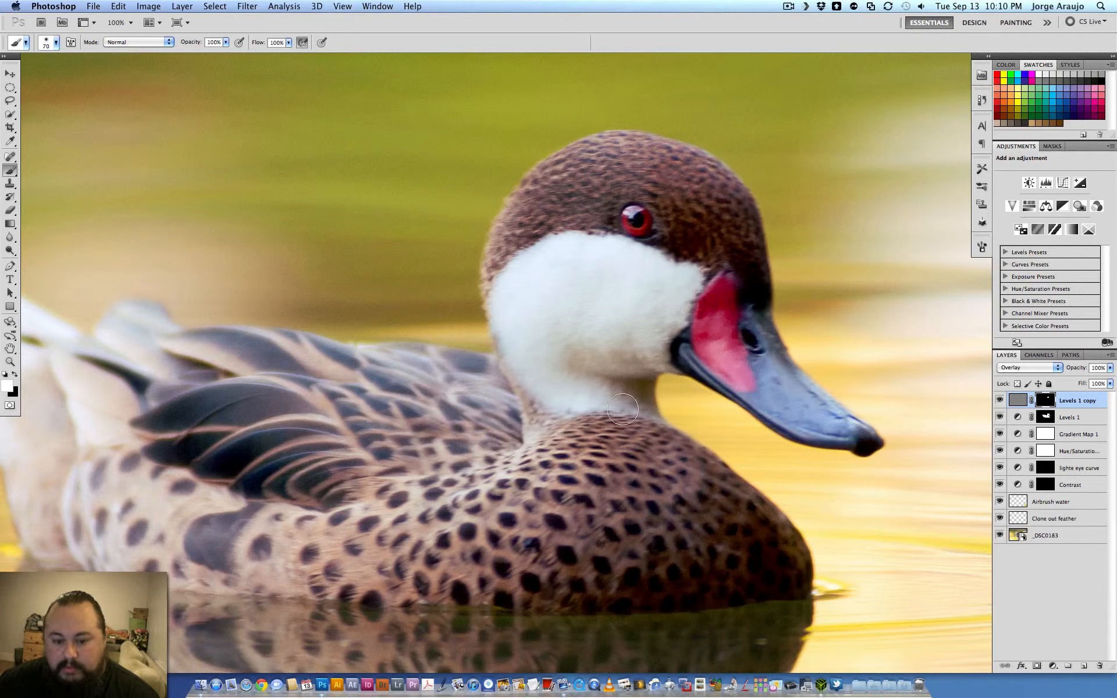
- Paint white on the High Pass layer's mask over the duck's breast, wings and tail with a 90 px brush
key(bracketright)
key(bracketright)
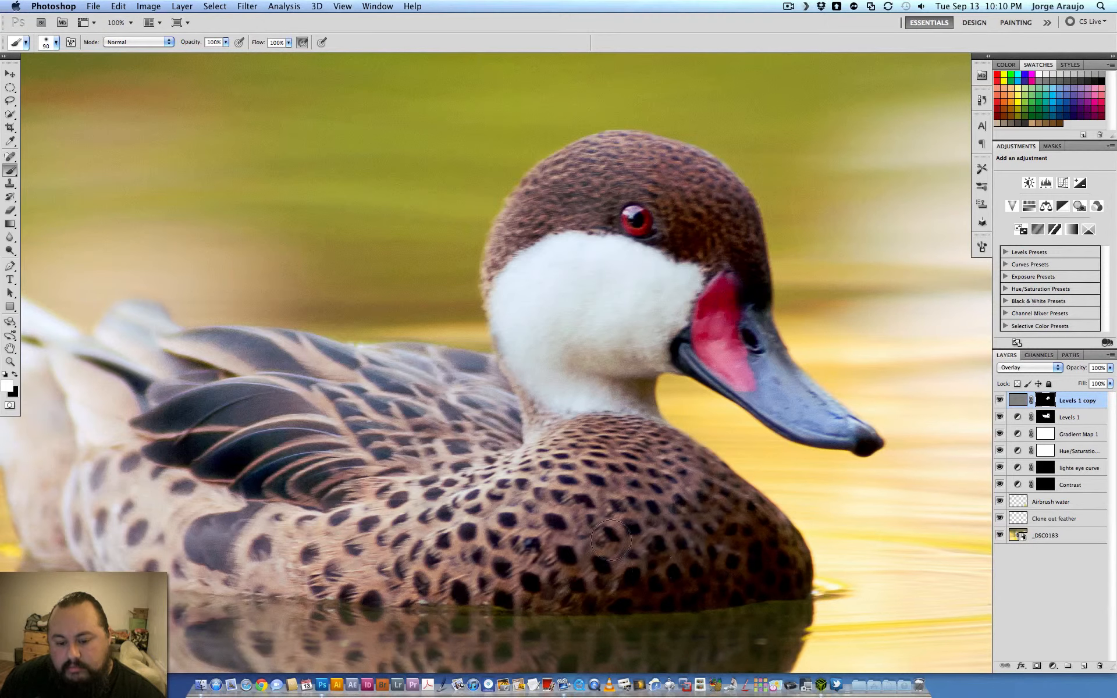
drag(527, 508, 845, 538)
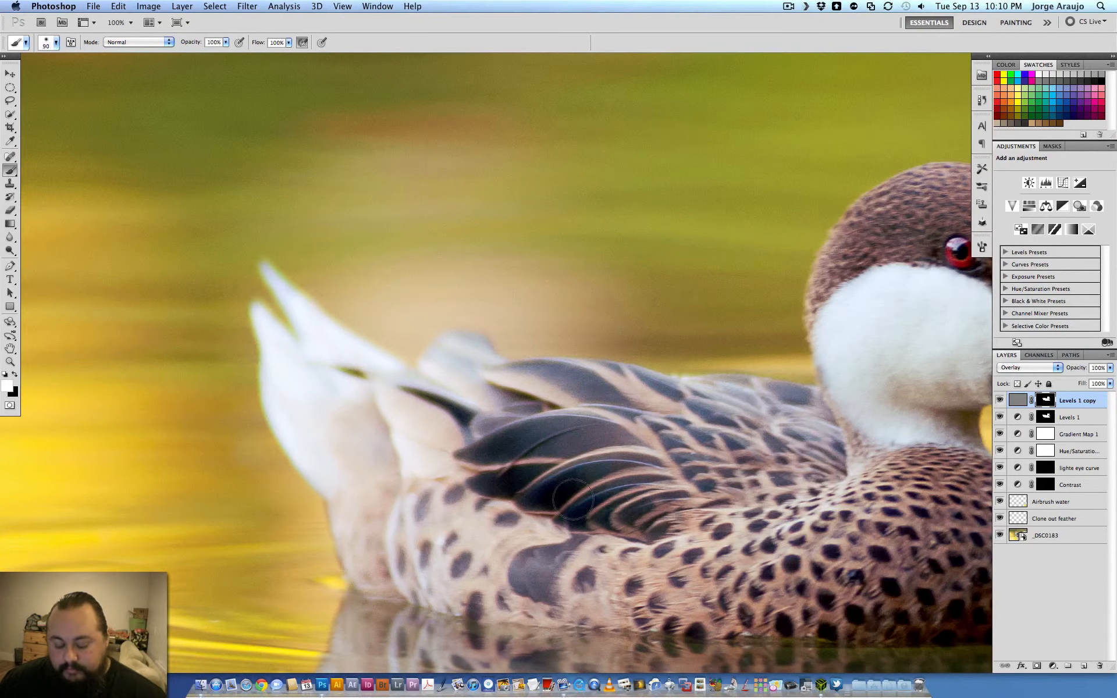
- Examine the masked sharpening on the duck by comparing it with the High Pass layer hidden and shown
key(super+minus)
key(super+minus)
drag(686, 411, 616, 416)
key(super+plus)
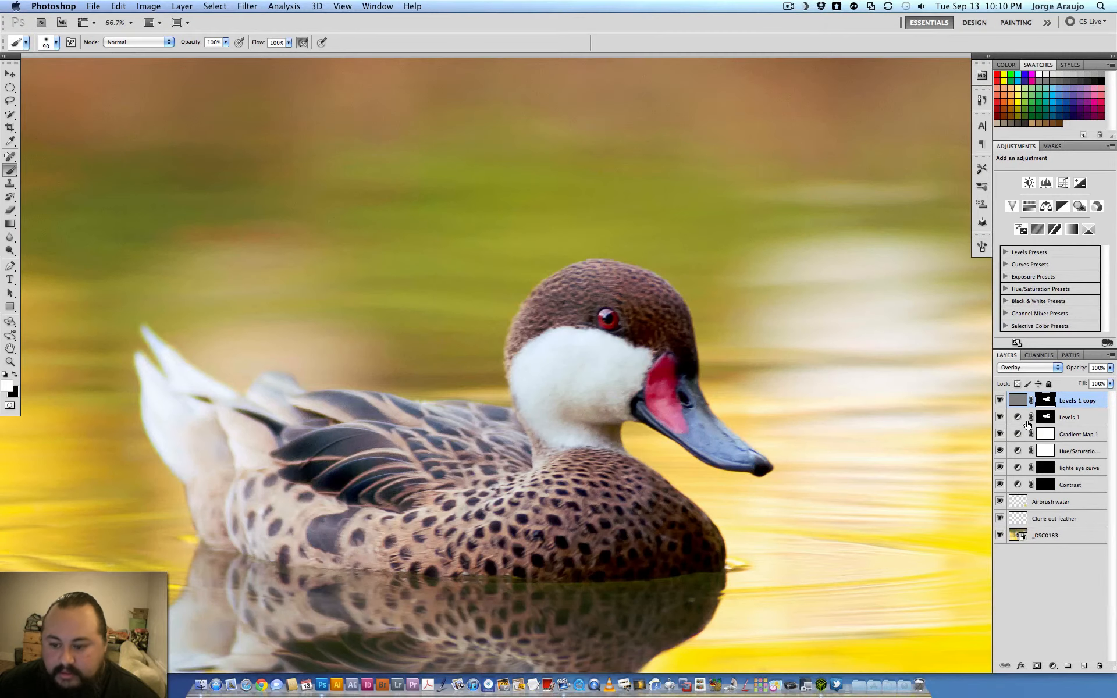
click(1000, 403)
key(super+plus)
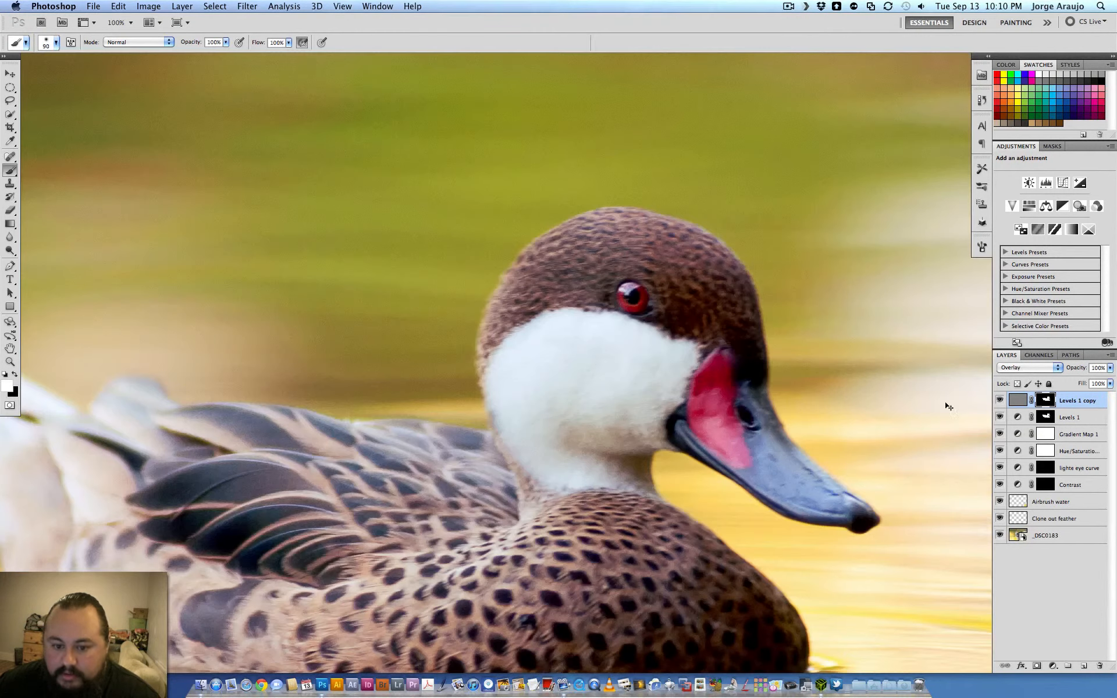
click(997, 400)
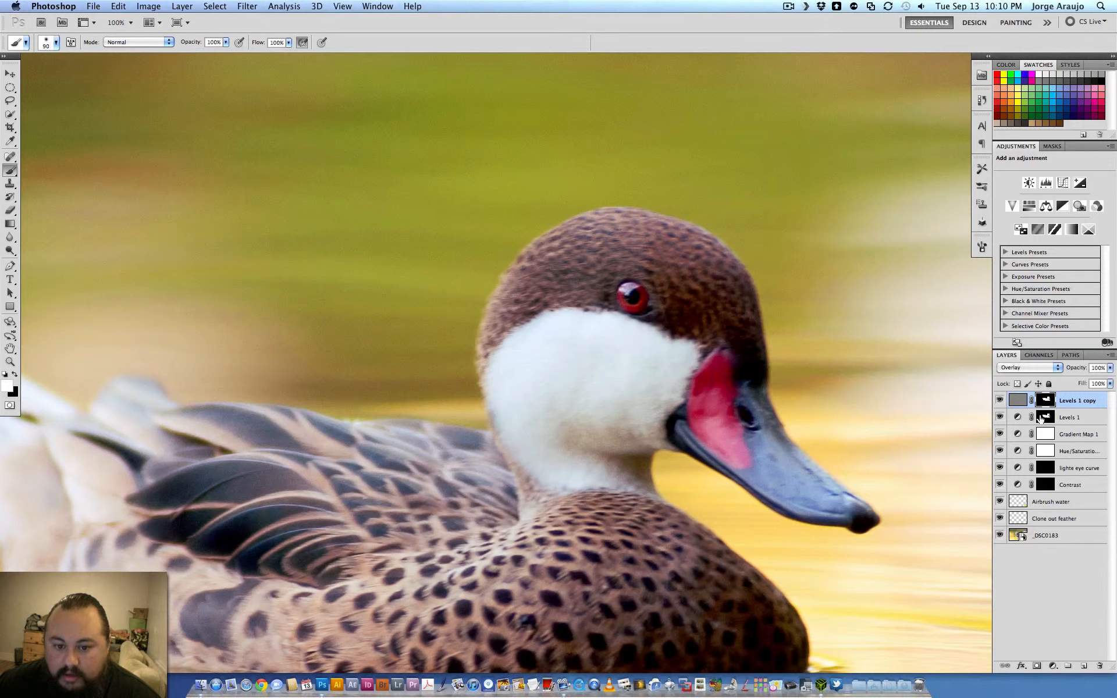
- Duplicate the masked High Pass layer and set the copy's opacity to 47%
drag(1082, 405, 1084, 664)
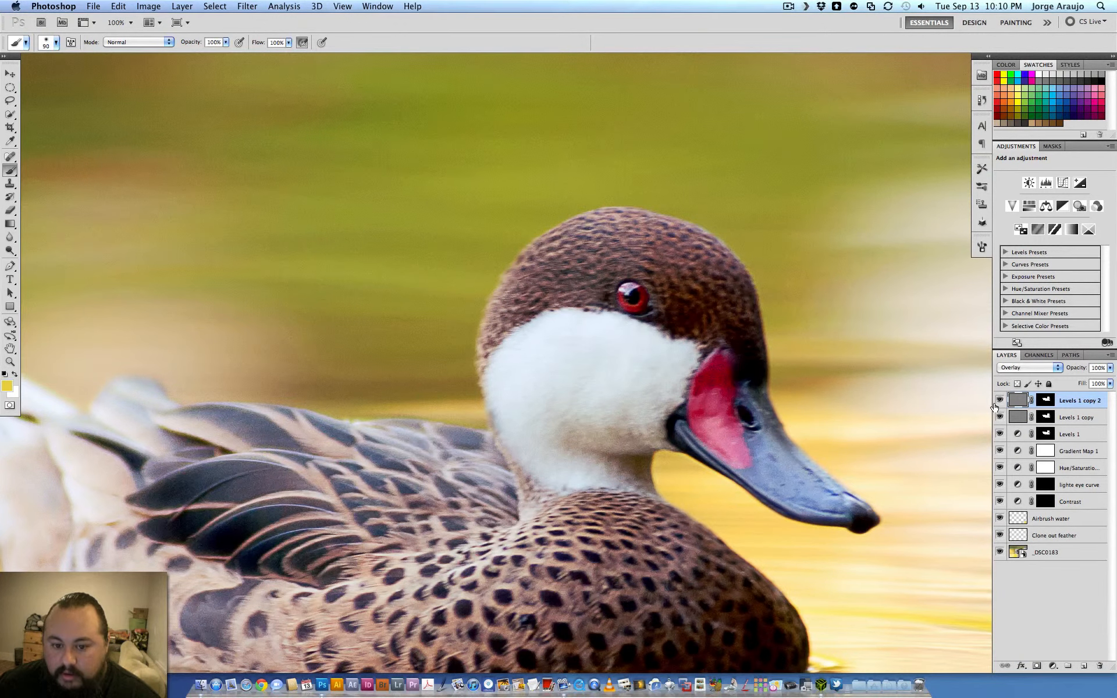
key(super+minus)
drag(1111, 368, 1075, 377)
key(super+plus)
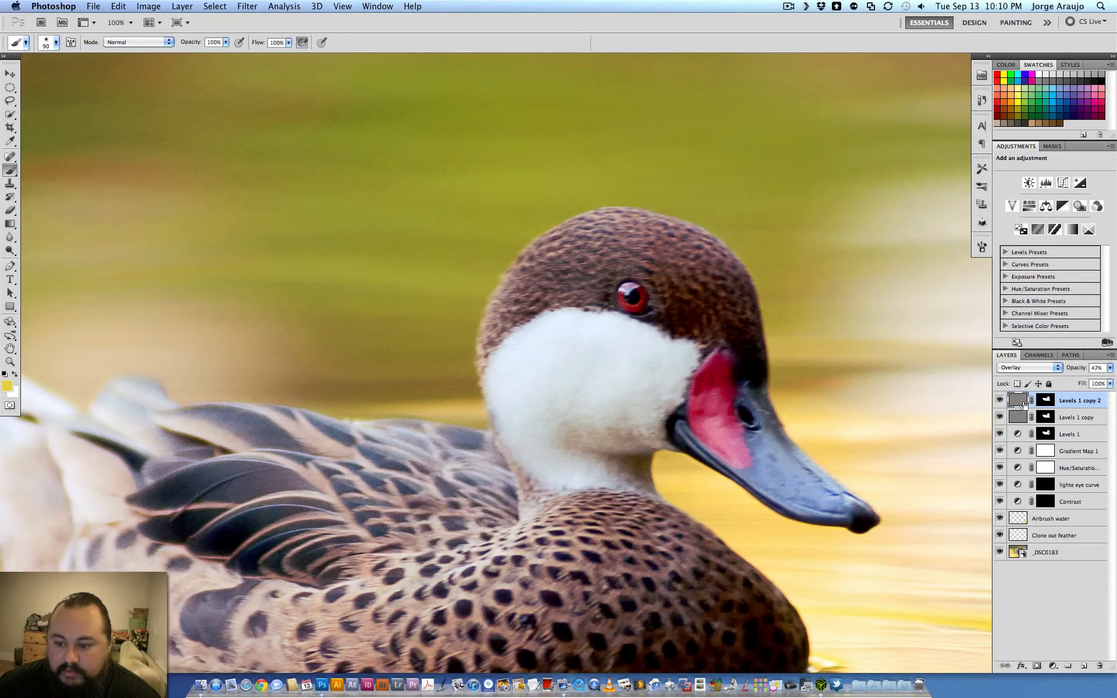
- Compare the duck with and without the second sharpening layer and judge the result in the full photo
click(1000, 401)
click(999, 401)
key(super+minus)
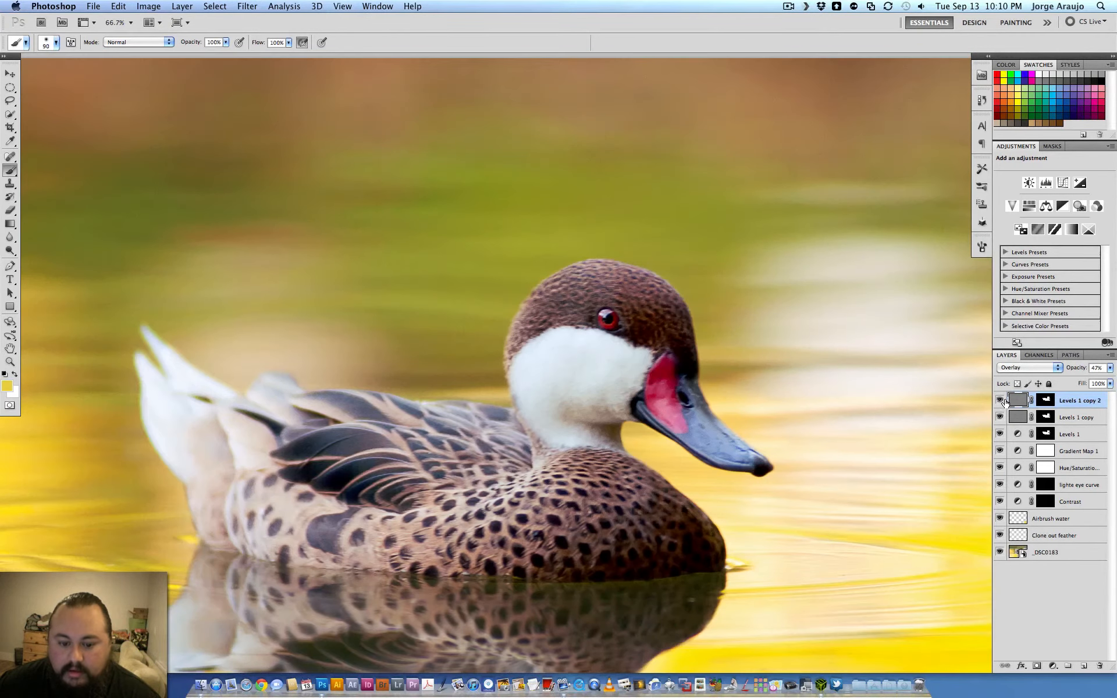
key(super+minus)
key(super+minus)
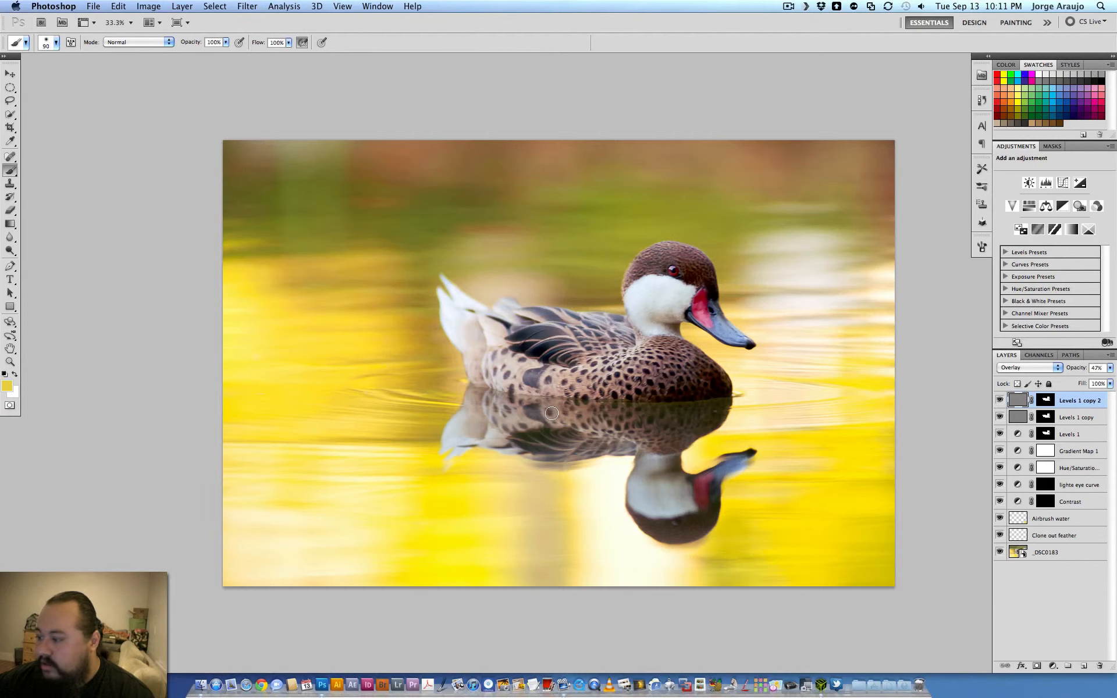
key(super+plus)
key(super+plus)
key(super+minus)
key(super+minus)
drag(735, 340, 654, 347)
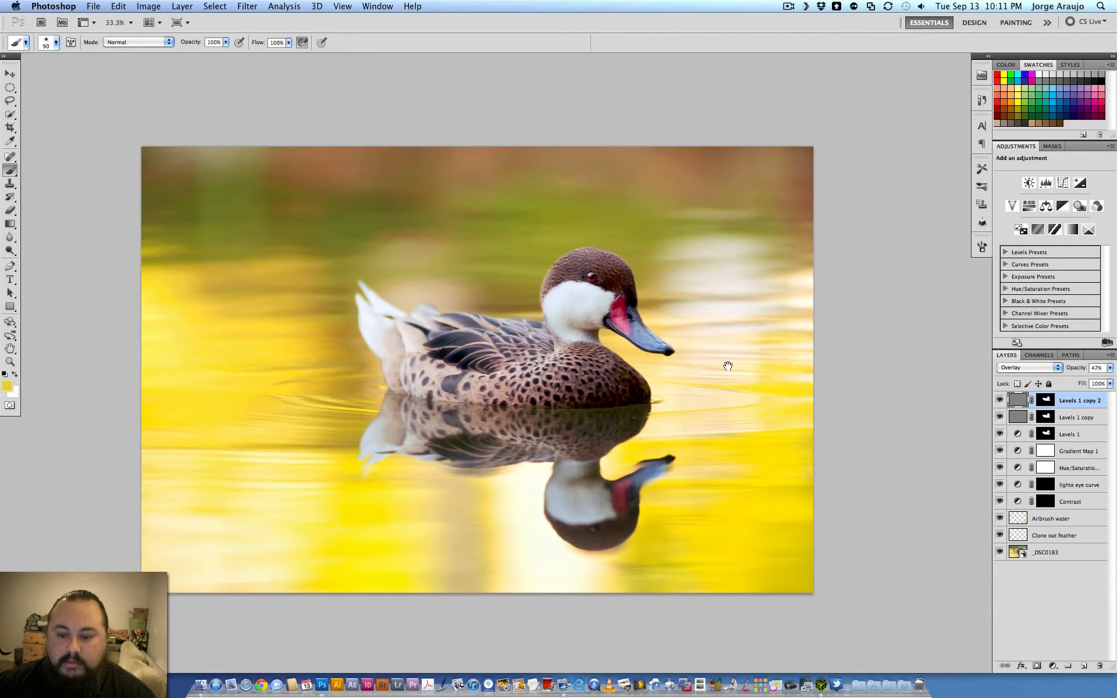
- Add a Curves adjustment layer on top and shape a gentle S-curve with its upper point at input 168, output 178
click(1058, 664)
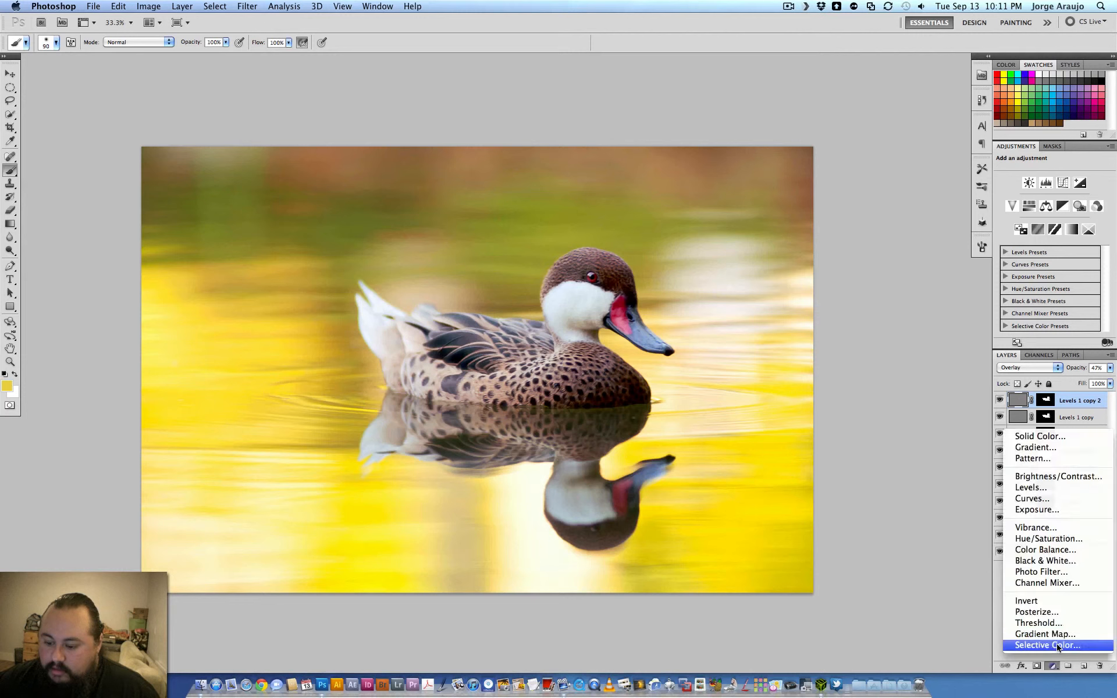
click(942, 431)
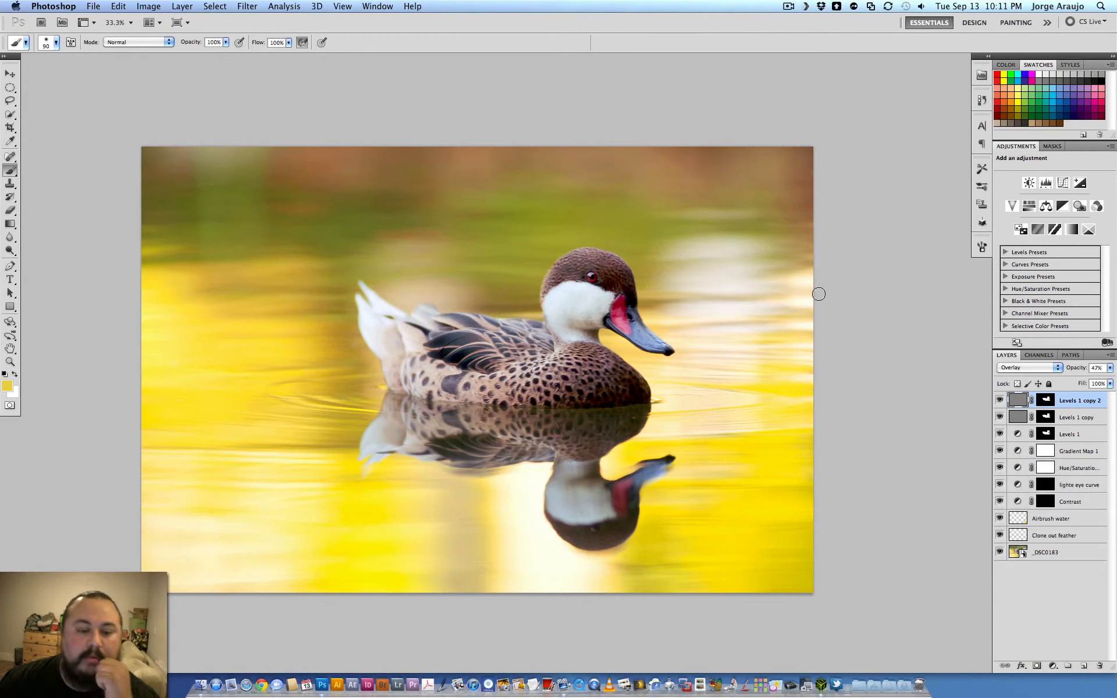
click(1052, 665)
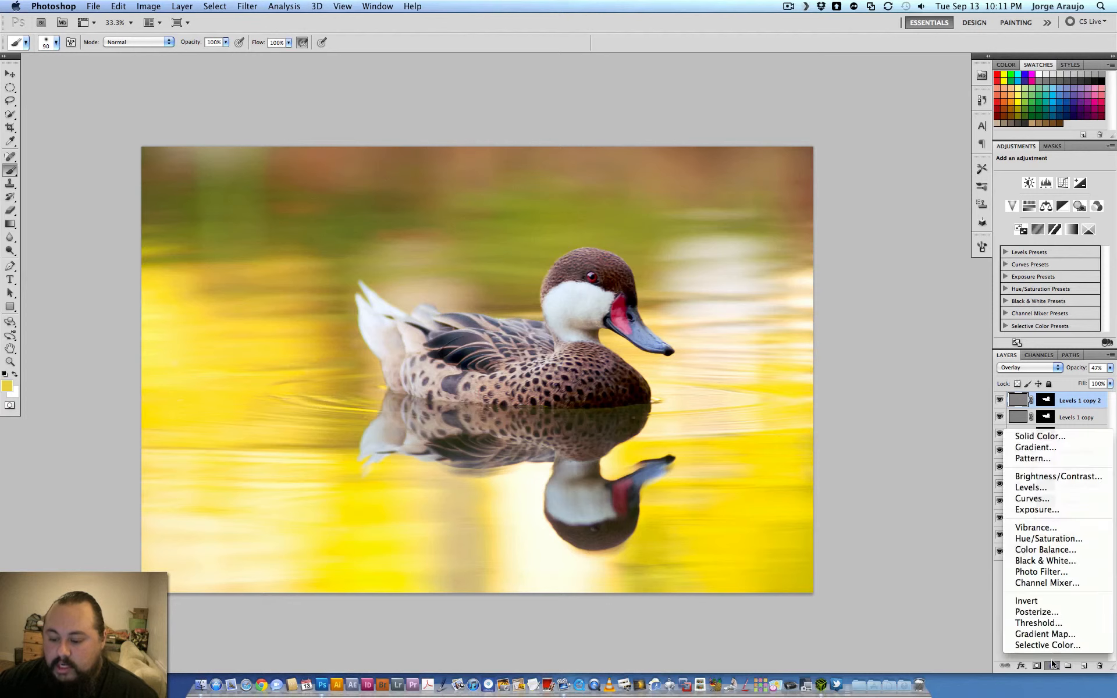
click(1056, 498)
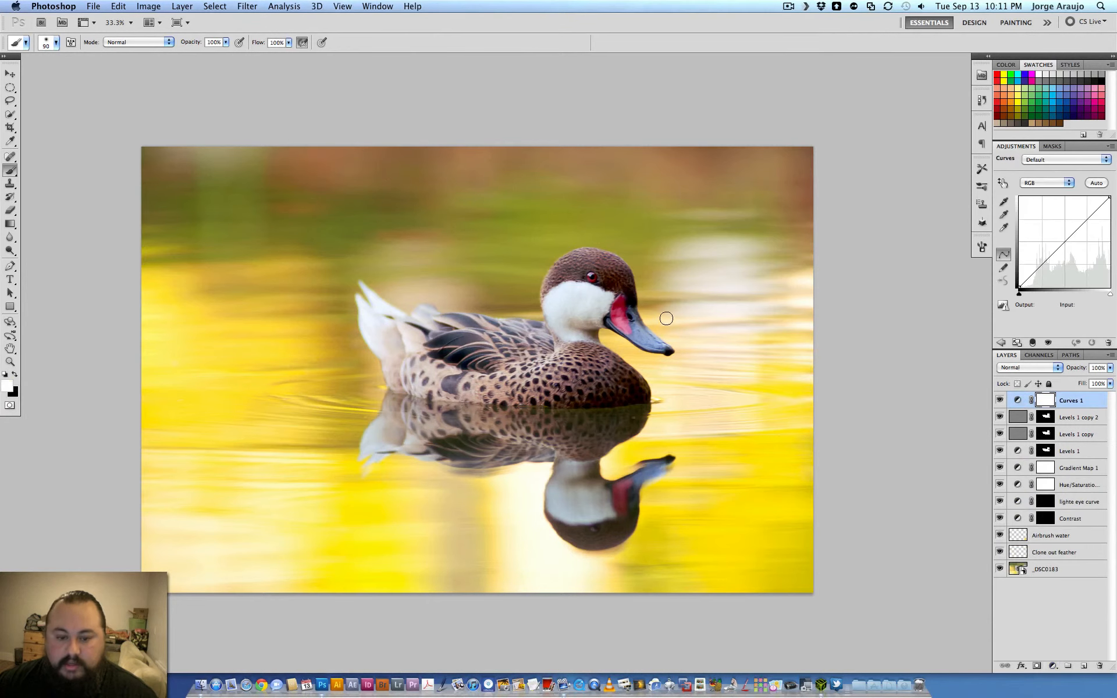
key(super+plus)
key(super+plus)
key(super+minus)
key(super+minus)
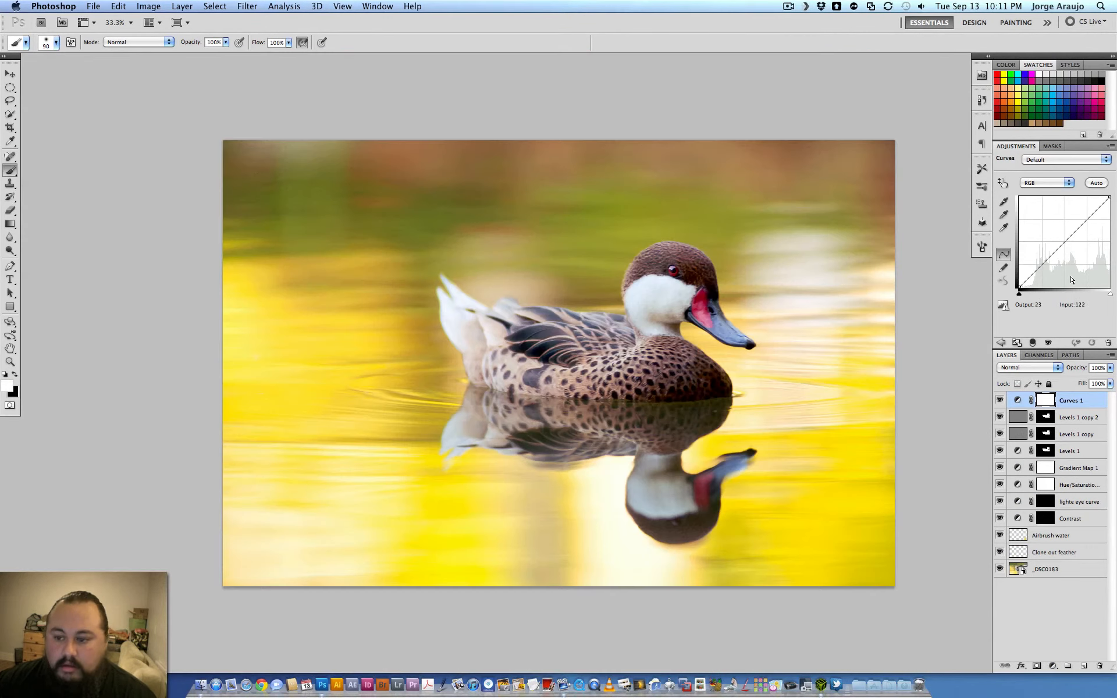
drag(1056, 251, 1079, 224)
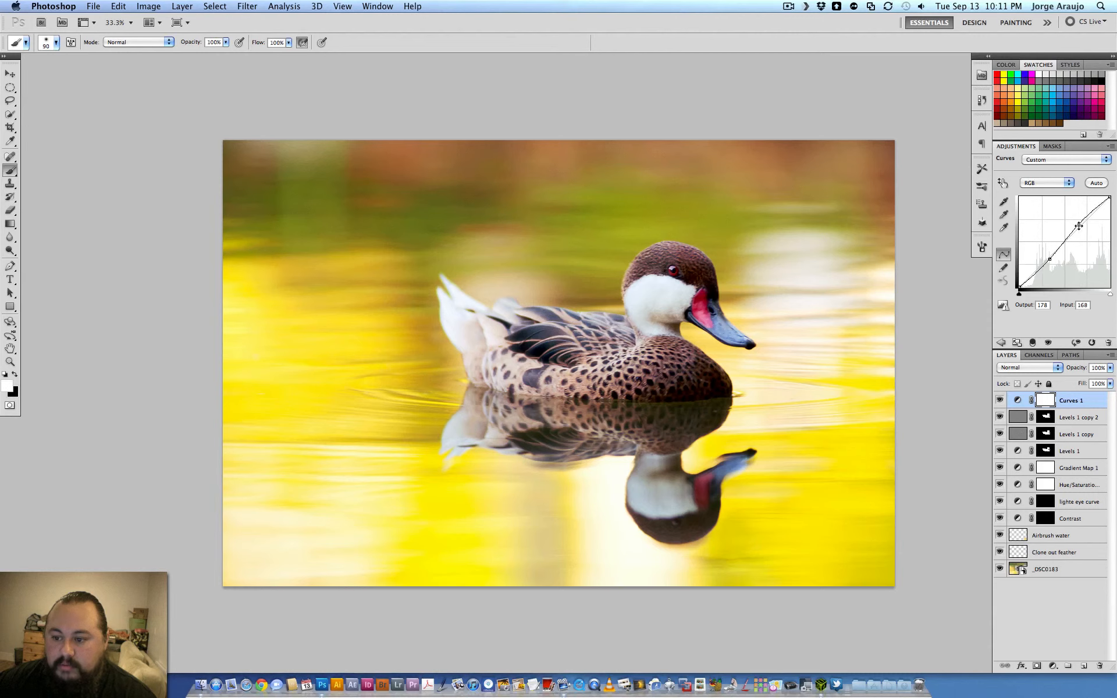
- Compare the full photo's contrast with the Curves layer hidden and shown
click(1001, 400)
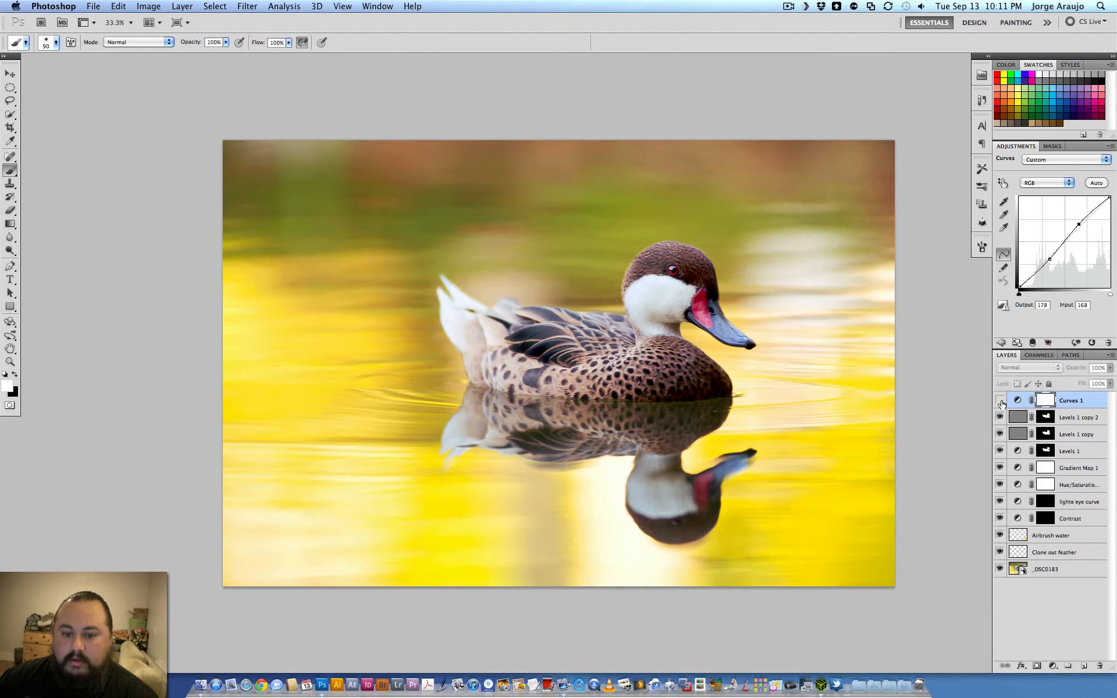
click(1000, 401)
click(1002, 400)
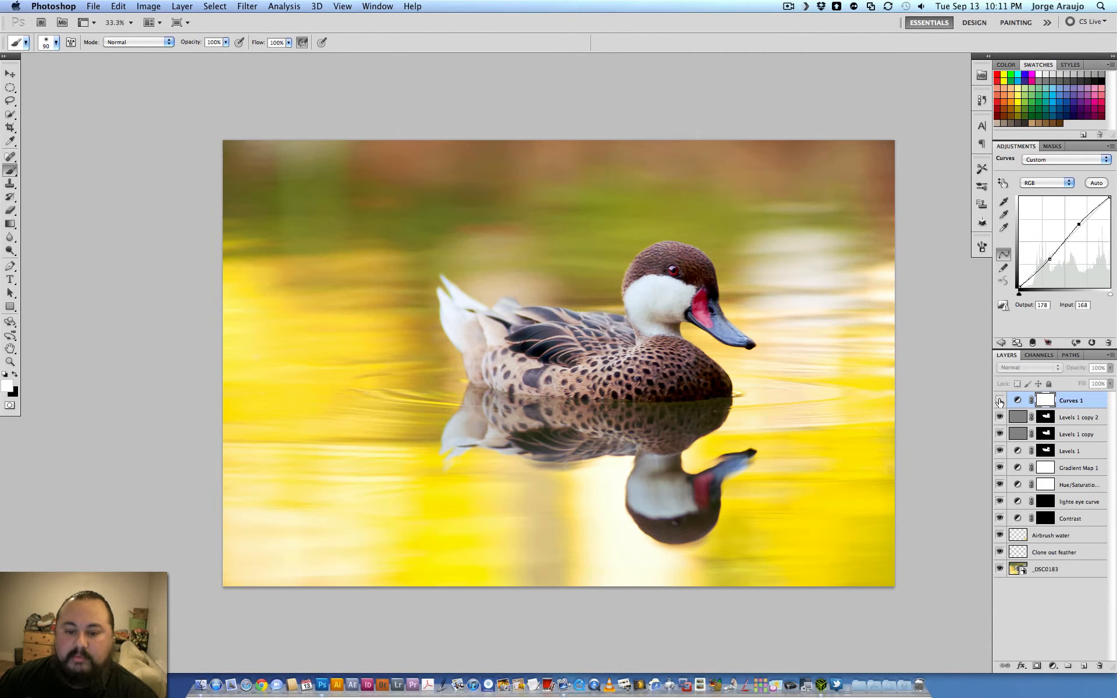
click(1000, 401)
click(1000, 401)
click(999, 401)
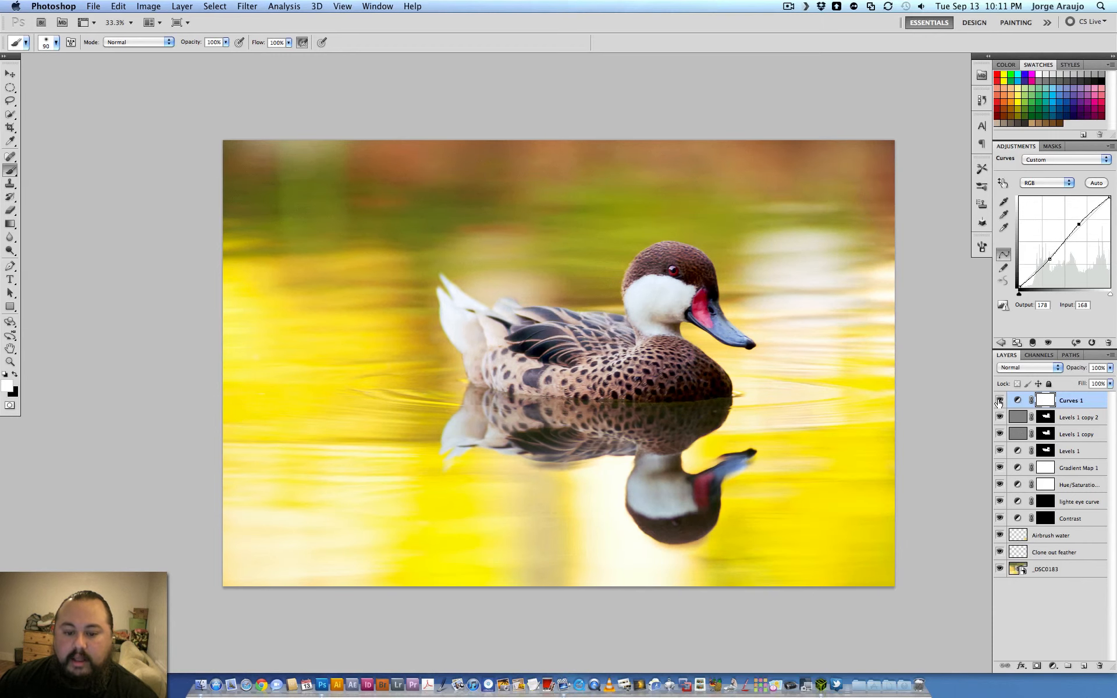
click(1000, 401)
click(999, 401)
click(999, 401)
click(1000, 401)
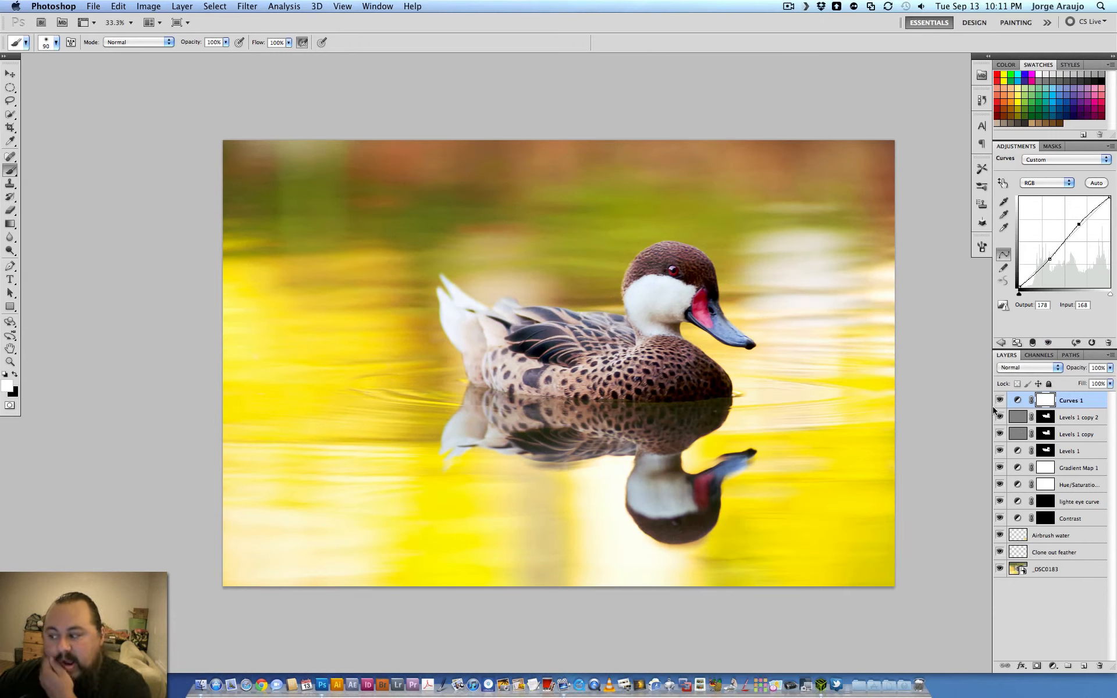